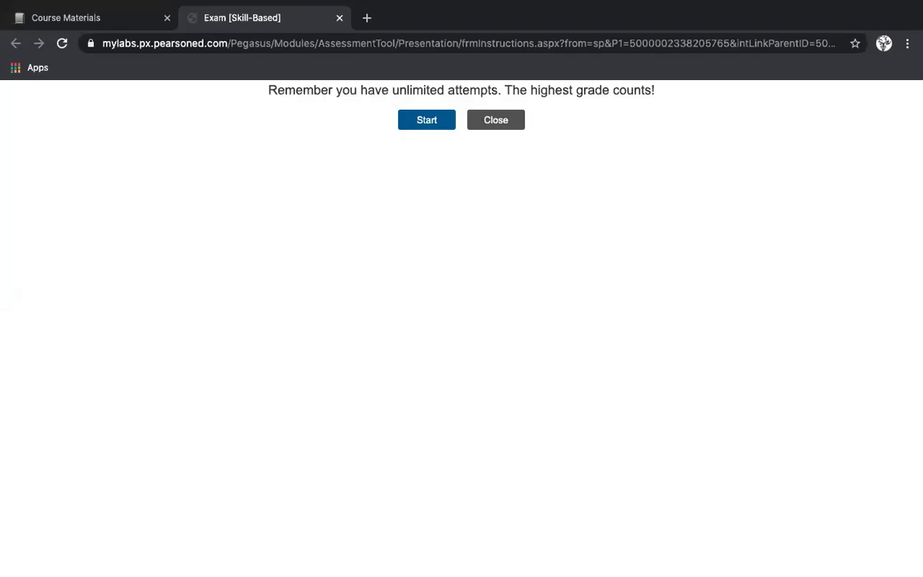
- Start the skill-based exam attempt so the first Excel simulation question loads
left_click(430, 125)
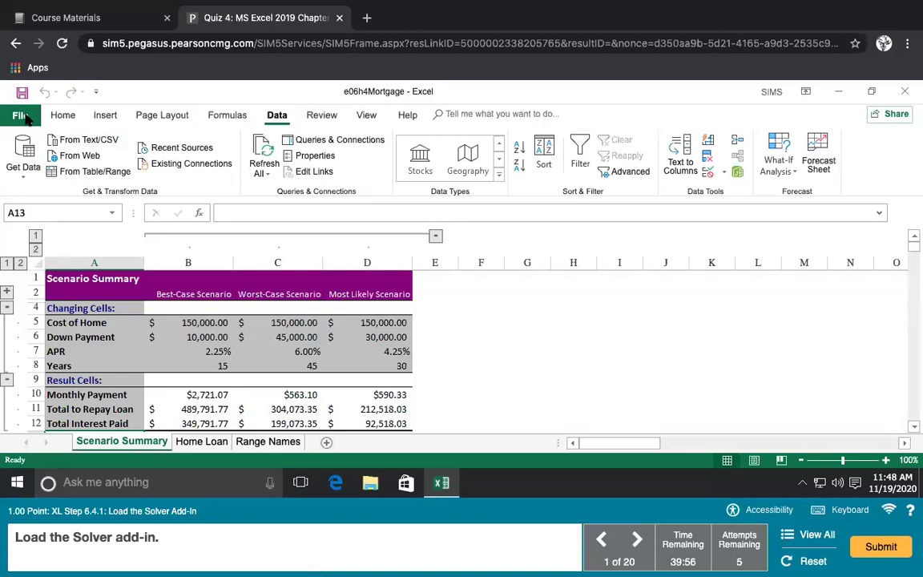
- Turn on the Solver Add-in via Excel Options > Add-ins > Manage Excel Add-ins
left_click(24, 117)
scroll(60, 314, "down", 3)
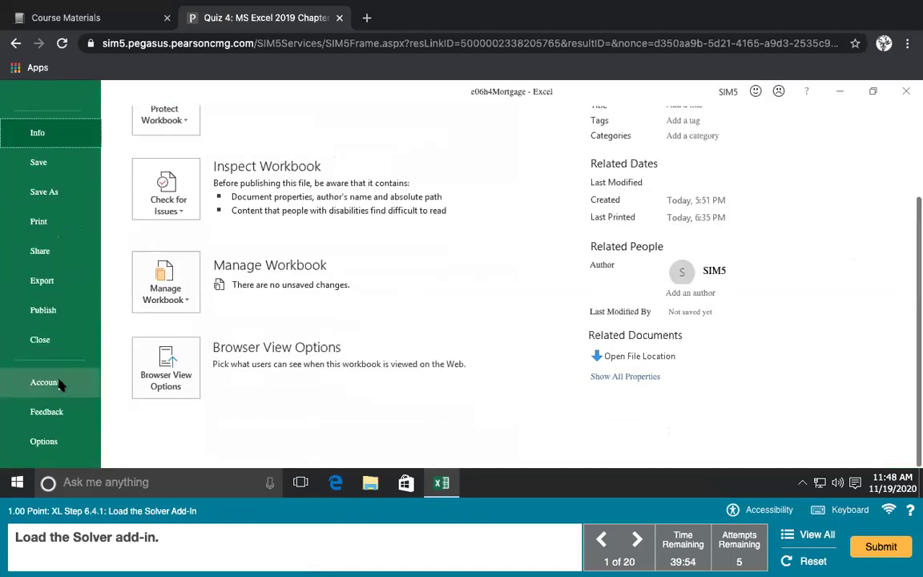
left_click(57, 434)
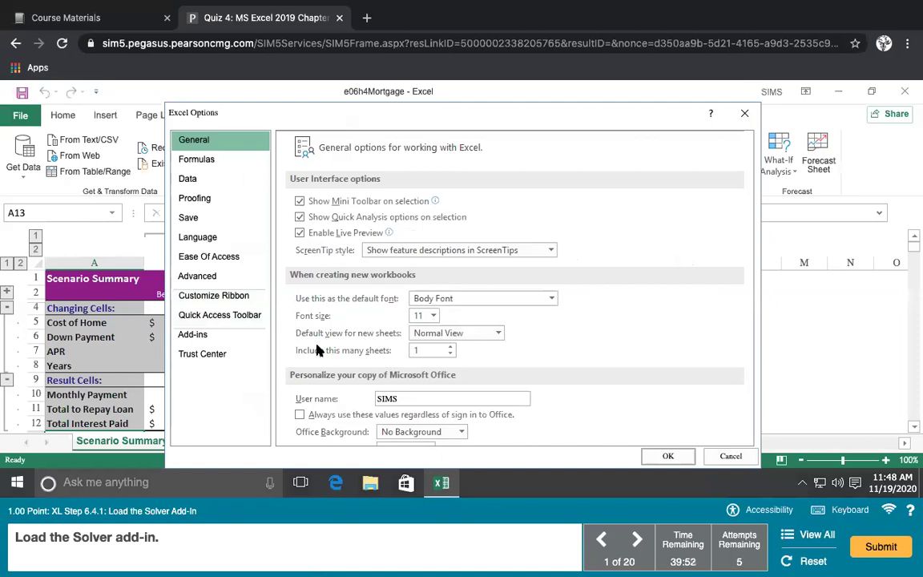
left_click(193, 334)
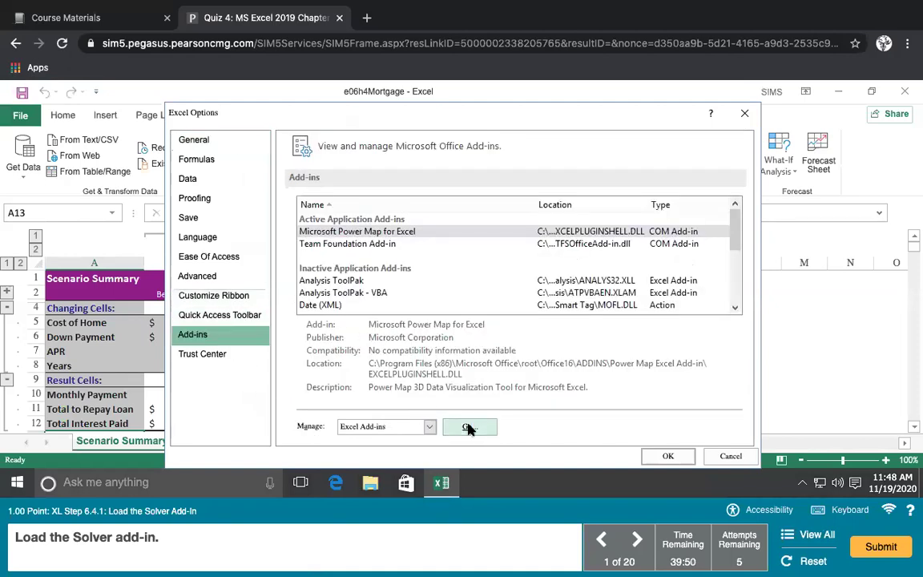
left_click(469, 427)
left_click(372, 223)
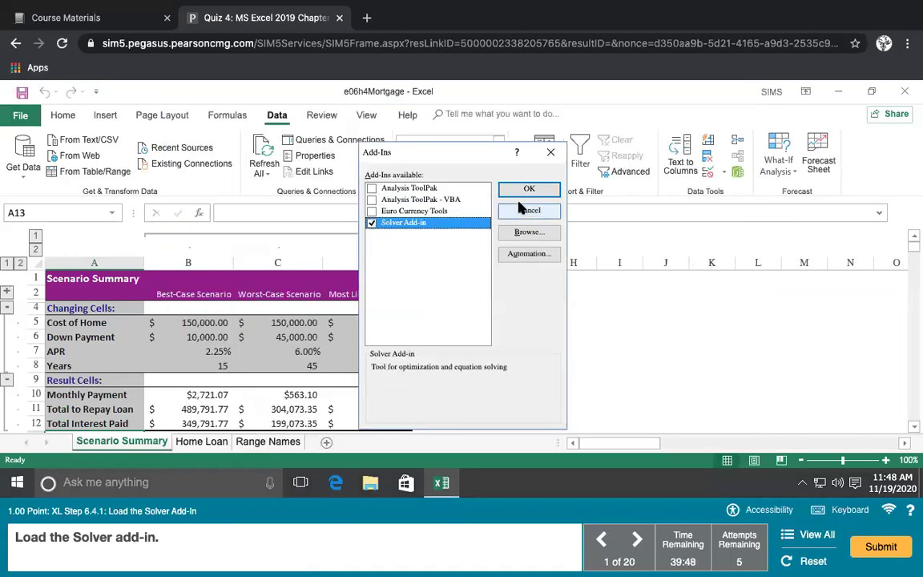
left_click(529, 189)
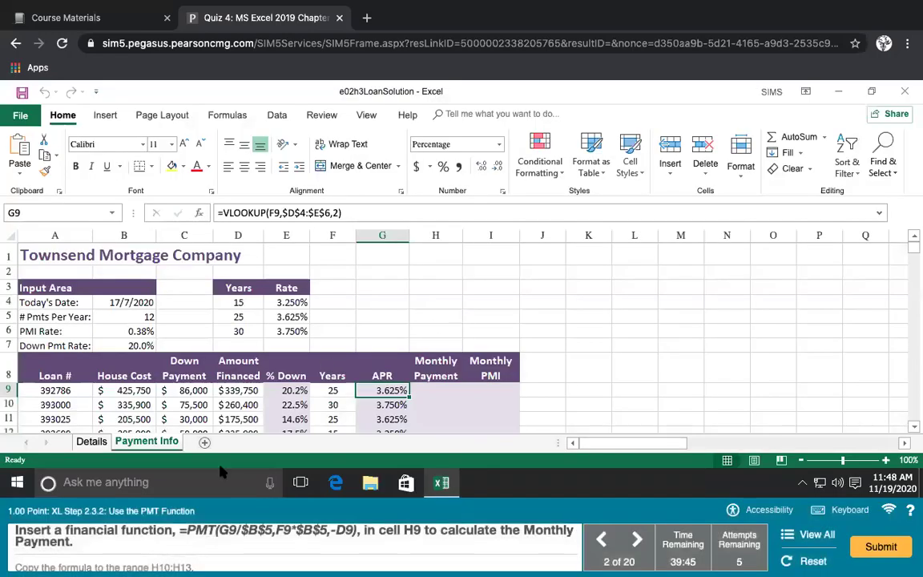
- Enter =PMT(G9/$B$5,F9*$B$5,-D9) in H9 and fill it down through H13
mouse_move(282, 530)
left_click(422, 391)
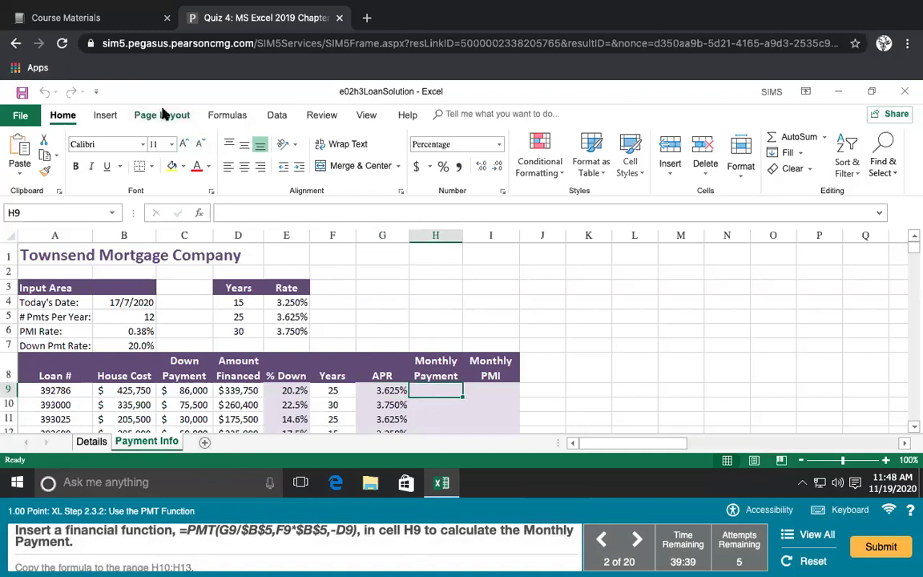
left_click(307, 210)
type("=")
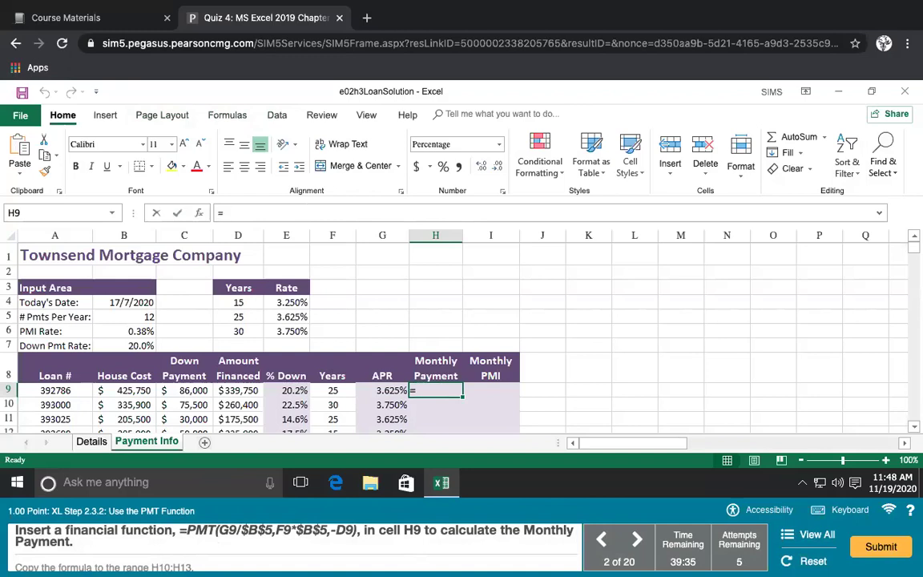
type("PMT(")
type("G9,")
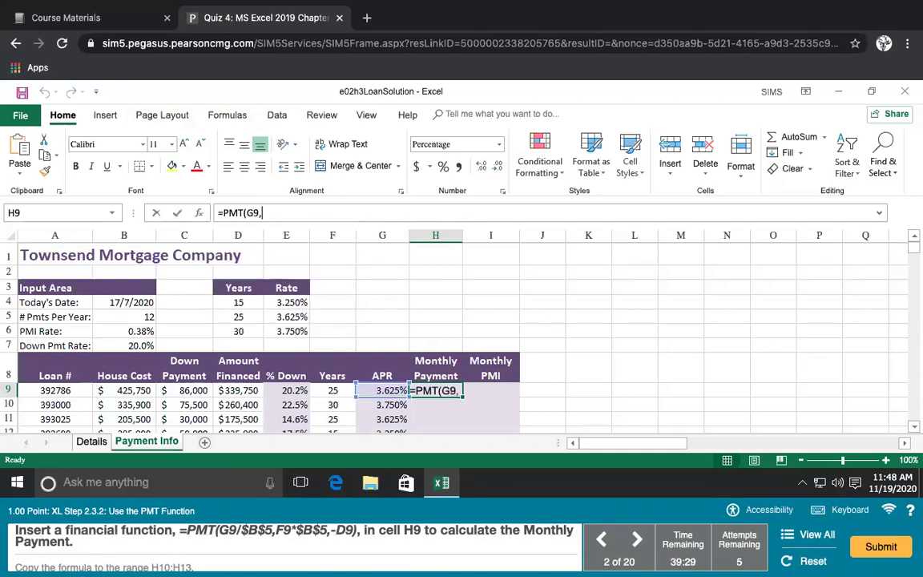
key("BackSpace")
type("/")
type("$B$")
type("5,F9*")
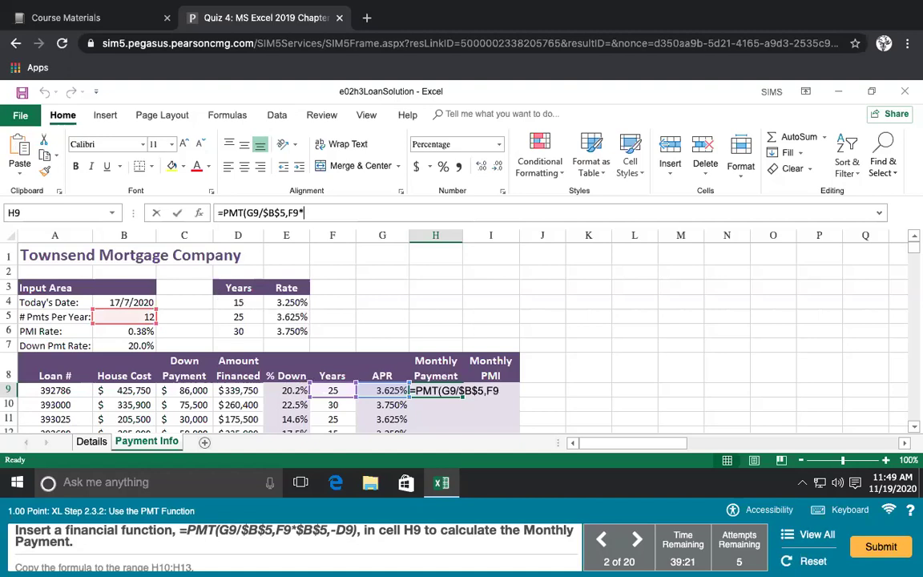
type("$B$5,-D")
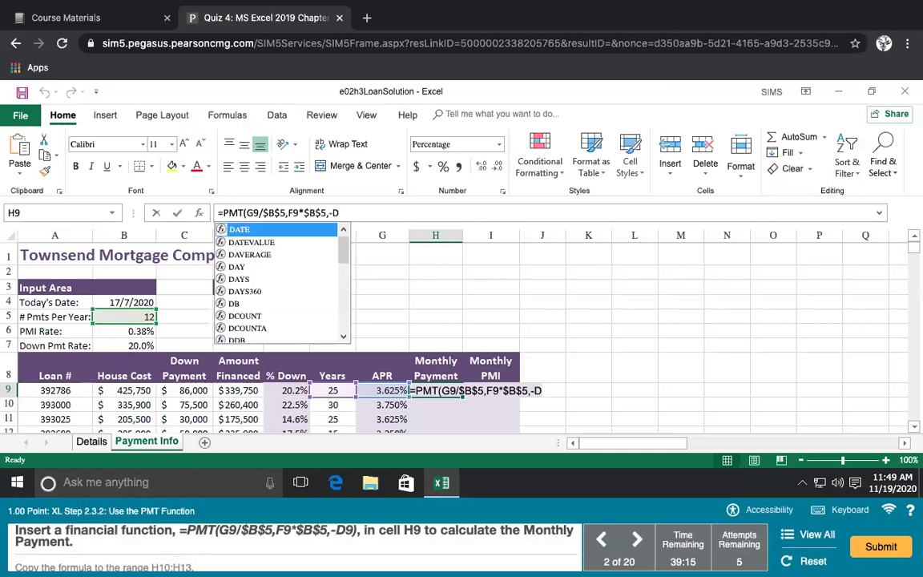
type("9")
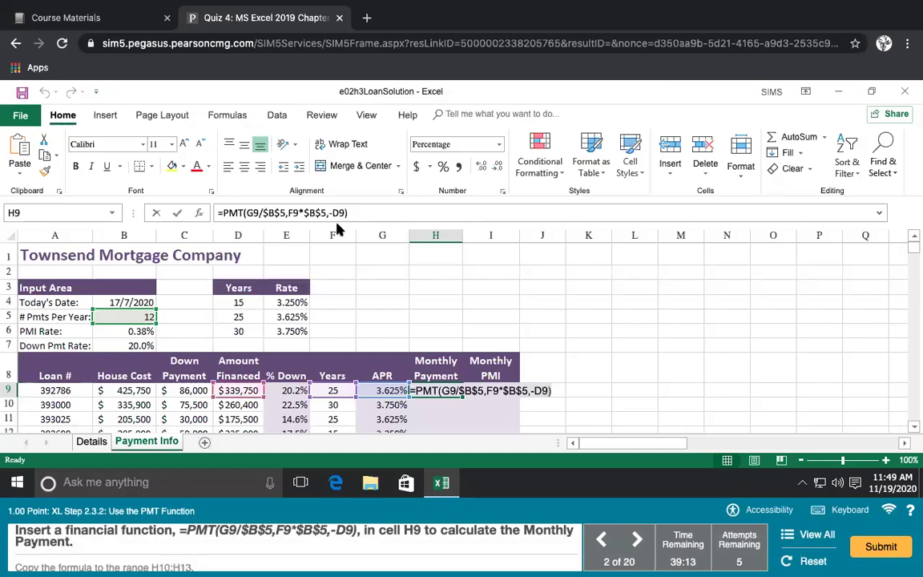
key("Return")
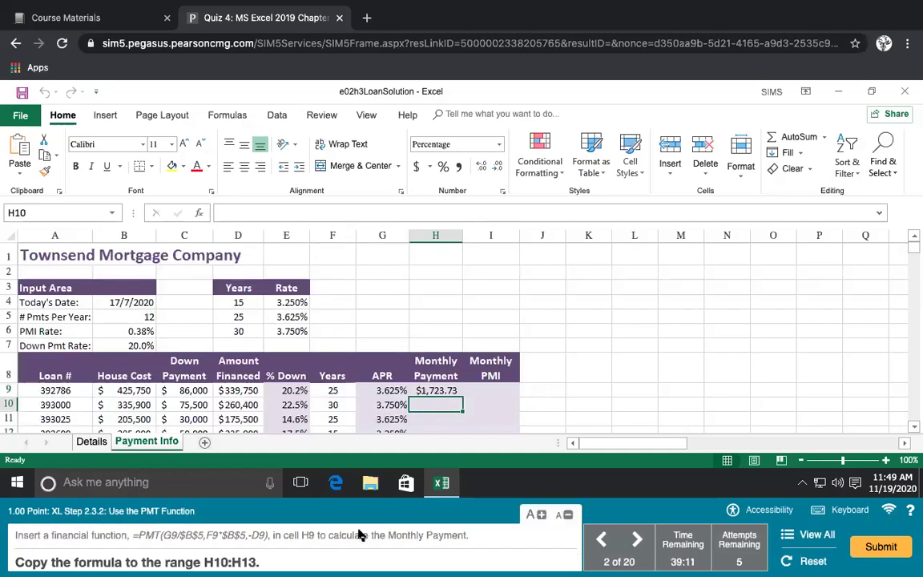
left_click(455, 391)
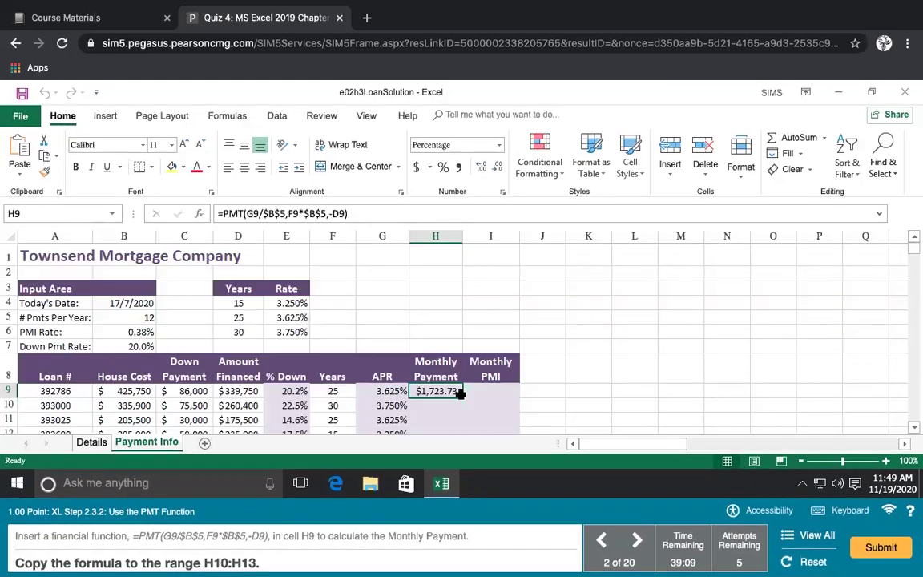
left_click_drag(462, 398, 450, 383)
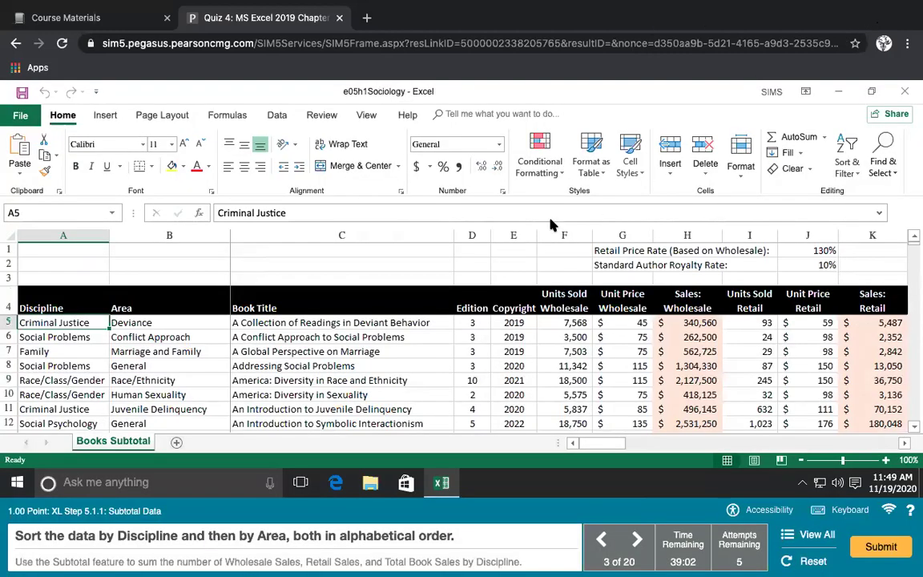
- Custom-sort the Books Subtotal data by Discipline, then by Area, both A to Z
left_click(48, 308)
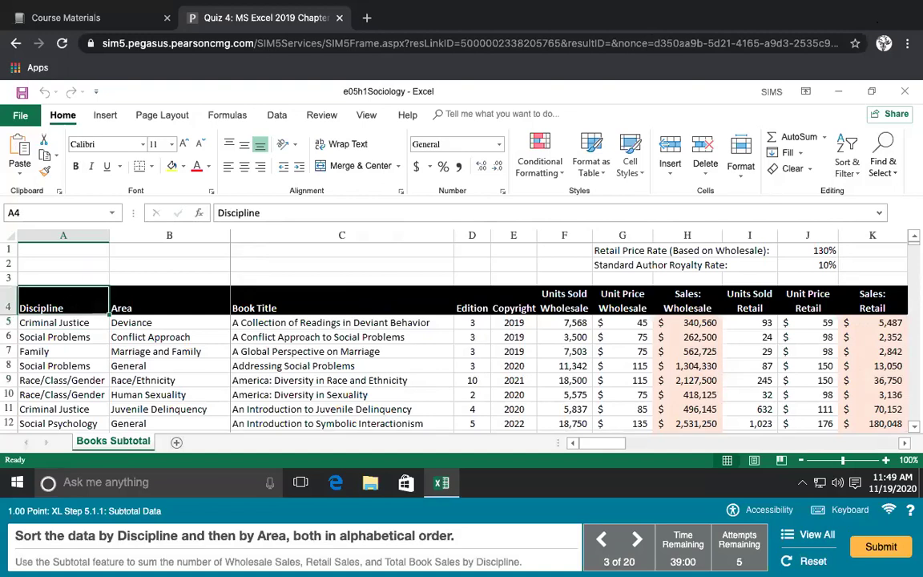
left_click(850, 161)
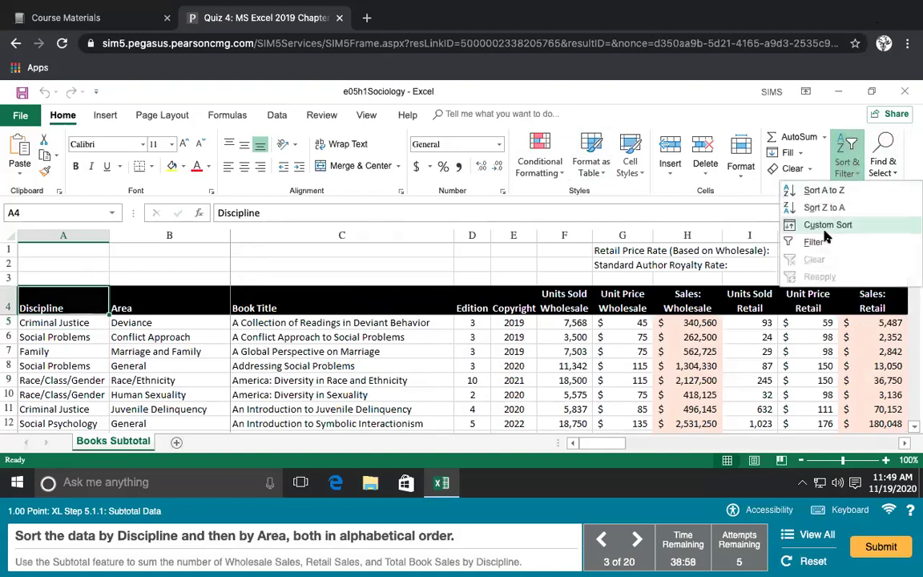
left_click(818, 227)
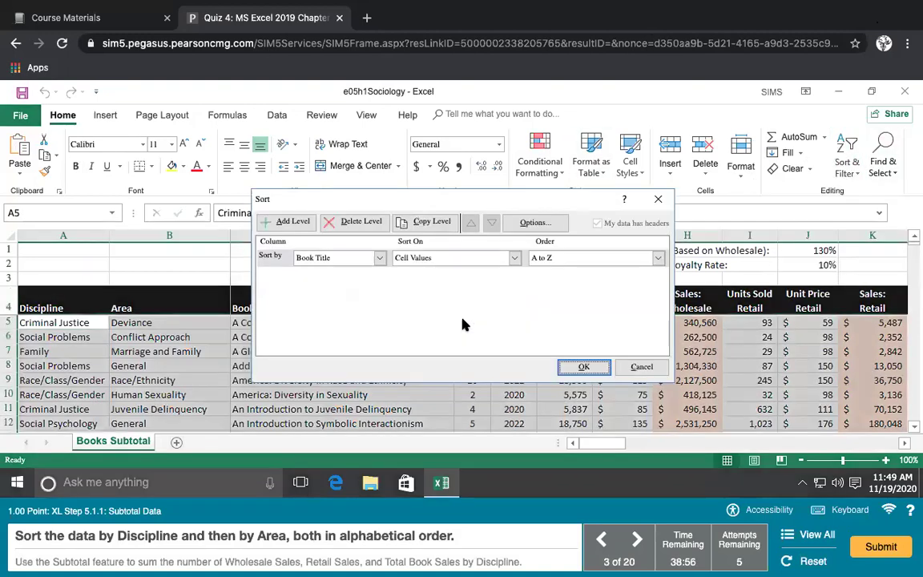
left_click(381, 258)
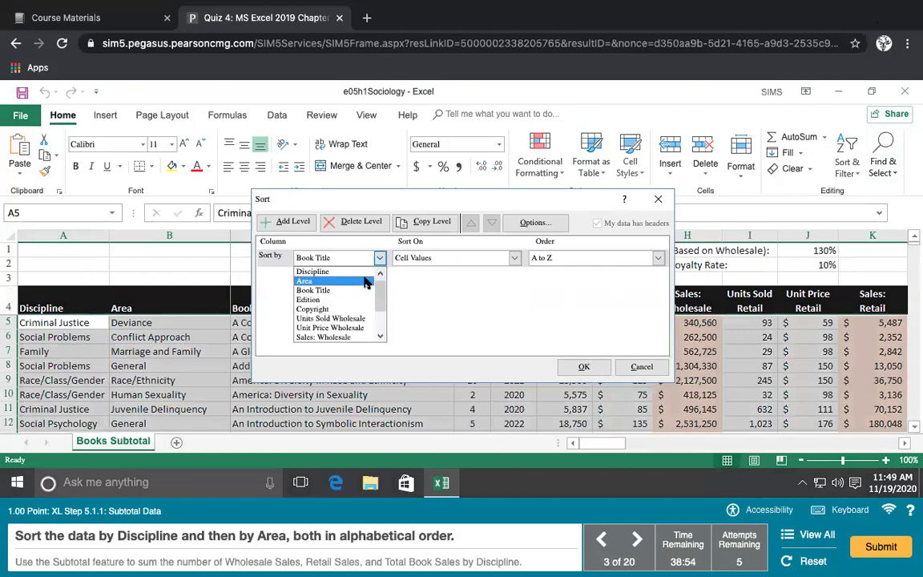
left_click(345, 270)
left_click(290, 221)
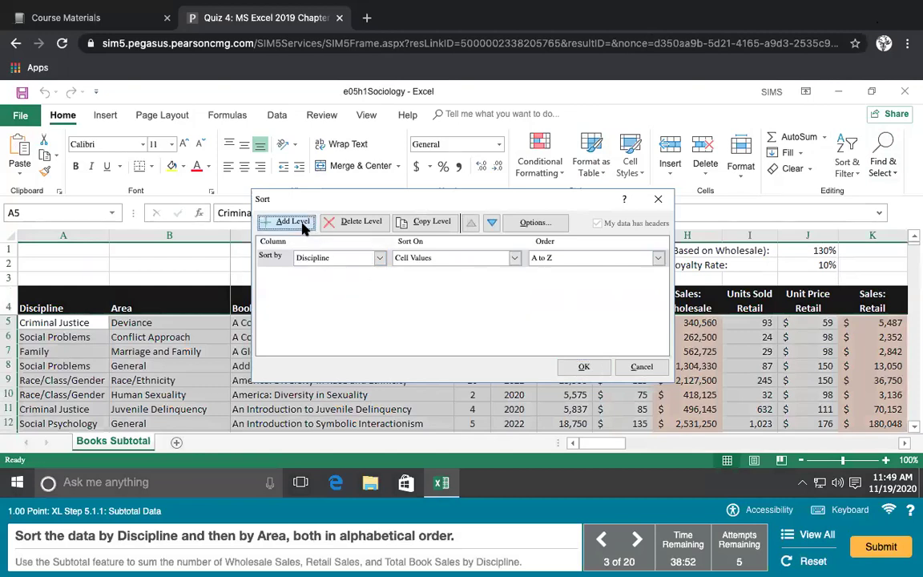
left_click(381, 276)
left_click(352, 299)
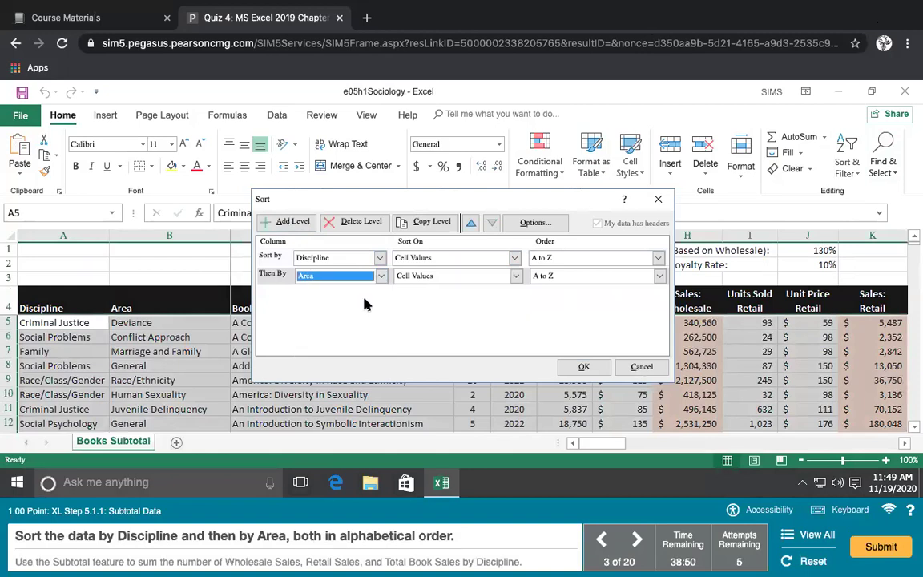
left_click(579, 367)
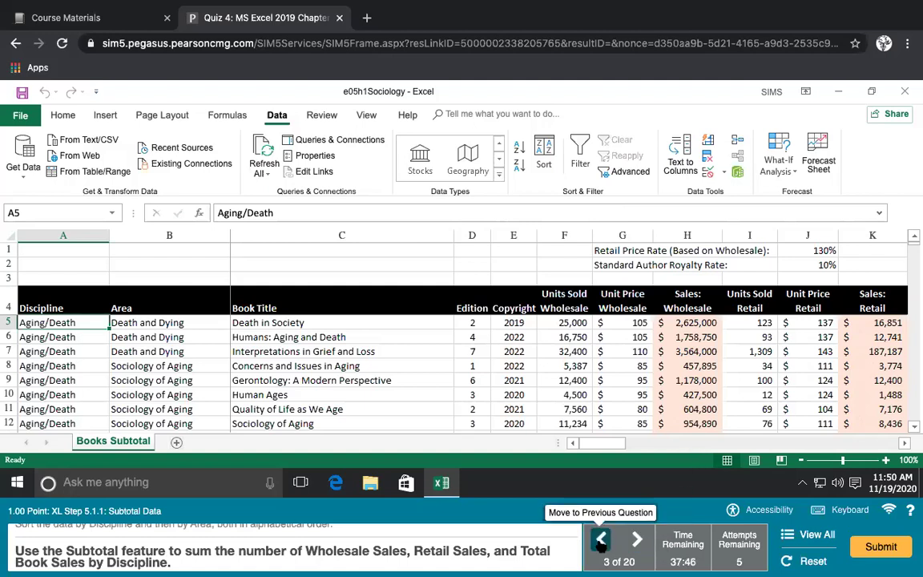
- Go forward to question 4 and back to question 3 twice, reloading the unsorted data
left_click(639, 541)
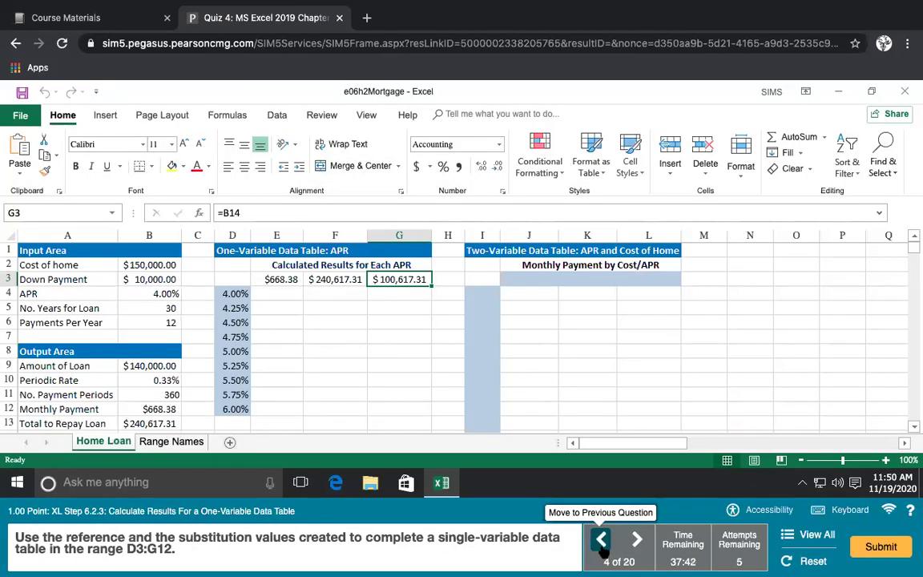
left_click(604, 545)
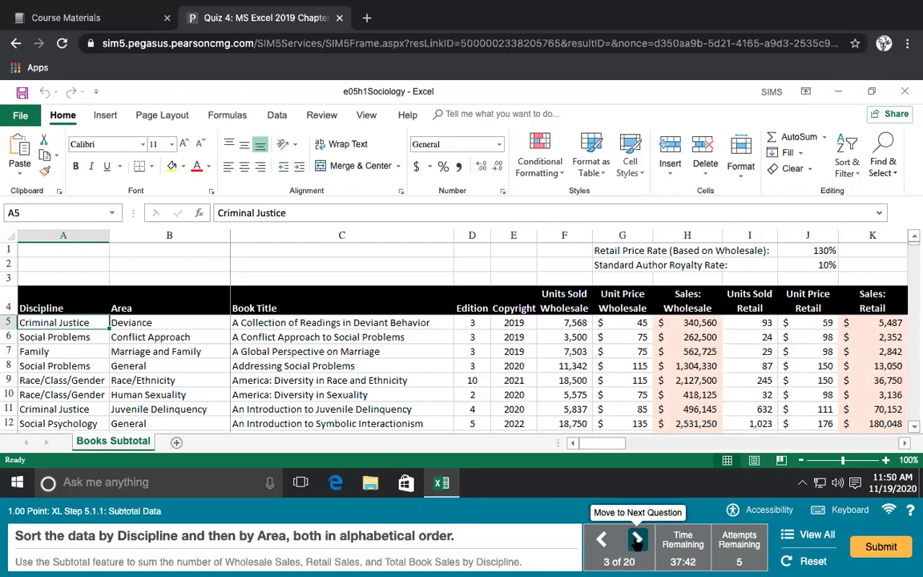
left_click(637, 541)
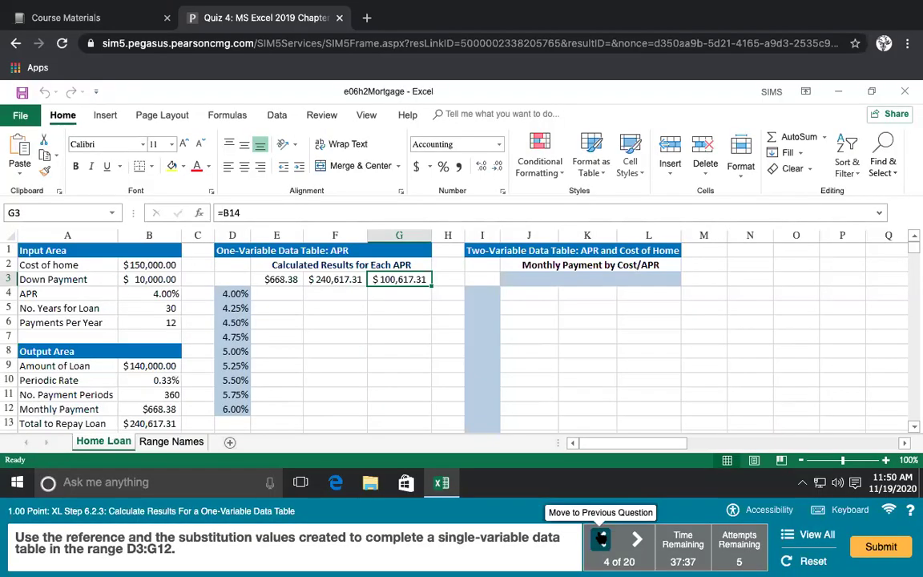
left_click(601, 538)
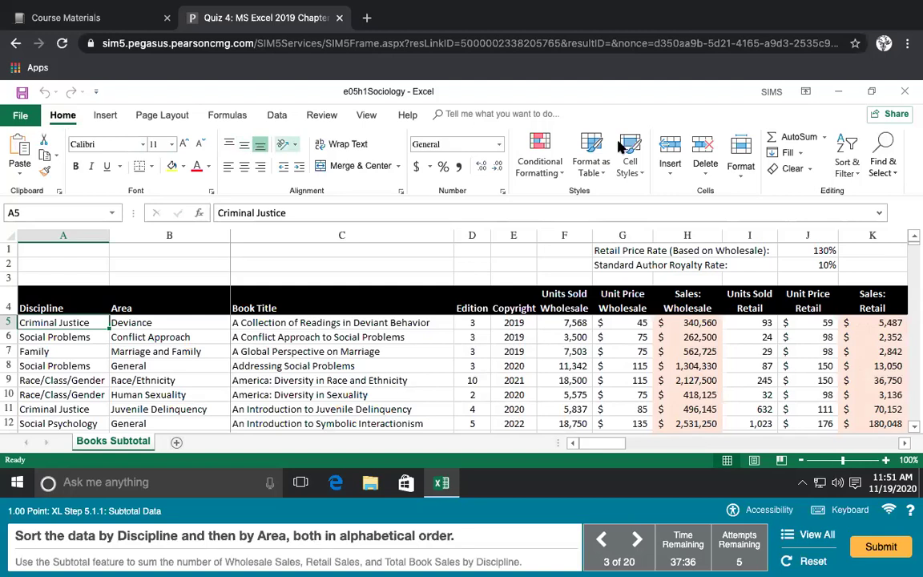
- Try a sort choice from the Sort & Filter menu on the book data
left_click(791, 137)
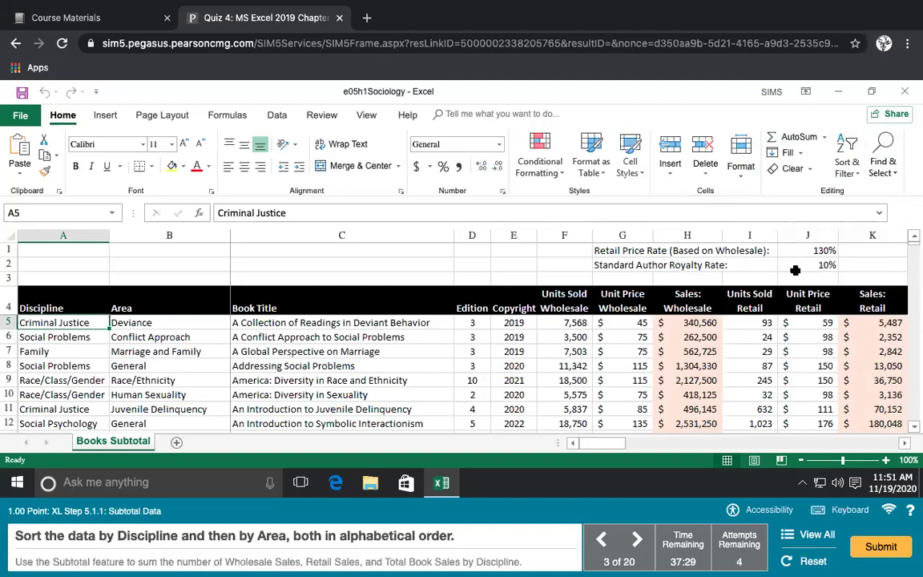
left_click(848, 164)
left_click(745, 223)
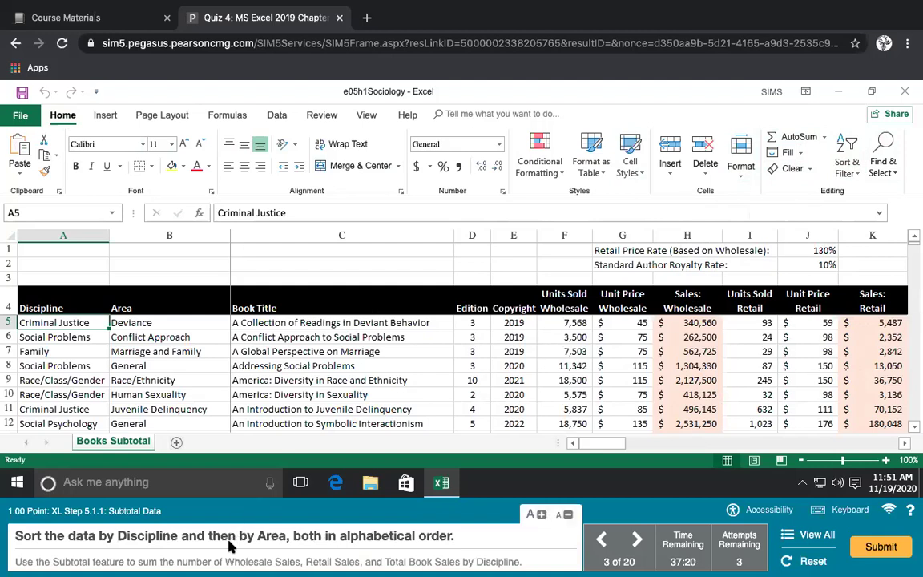
- In Custom Sort, sort by Discipline first and add a second level by Area
left_click(847, 156)
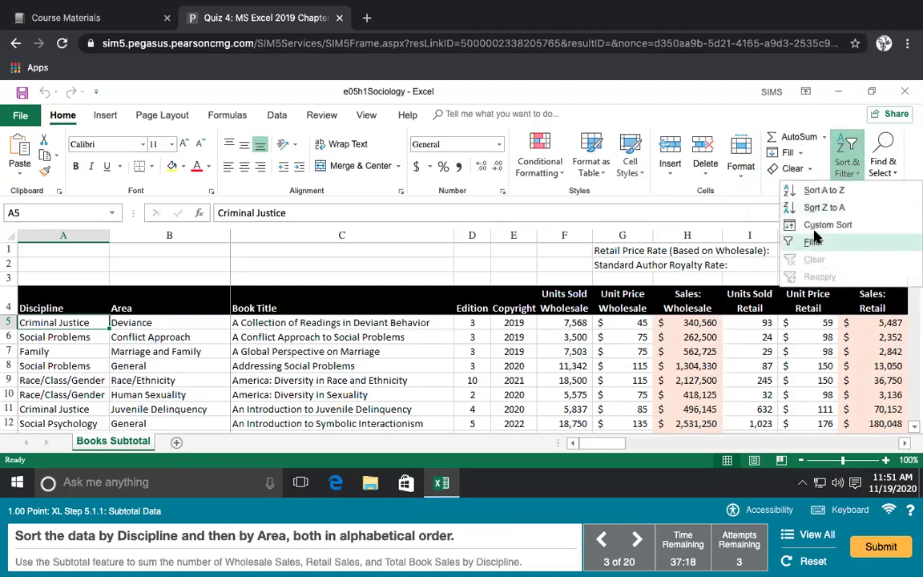
left_click(824, 225)
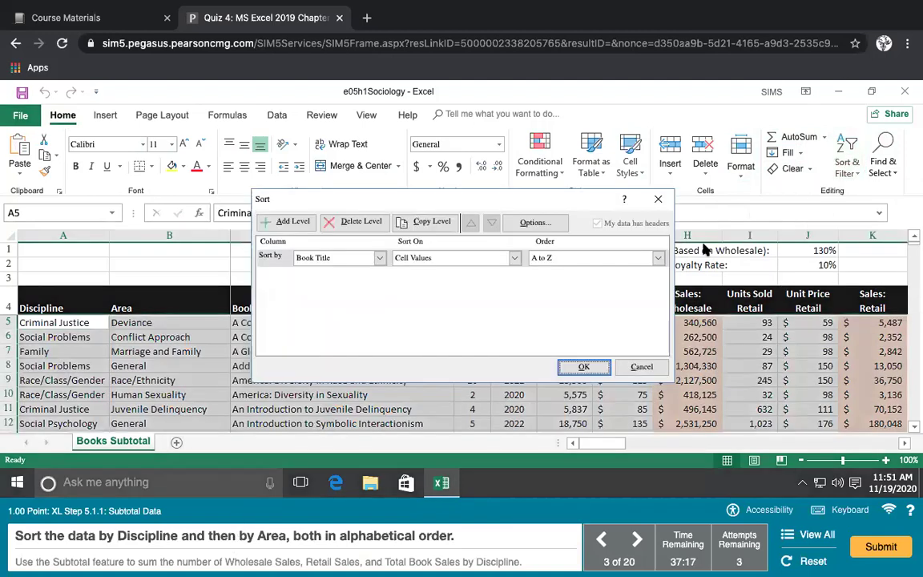
left_click(373, 261)
left_click(317, 268)
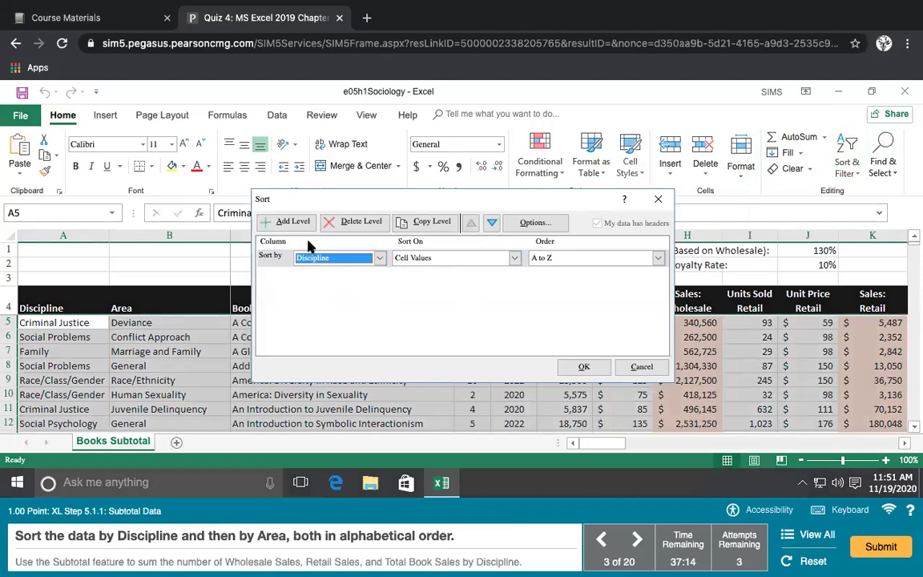
left_click(287, 221)
left_click(346, 275)
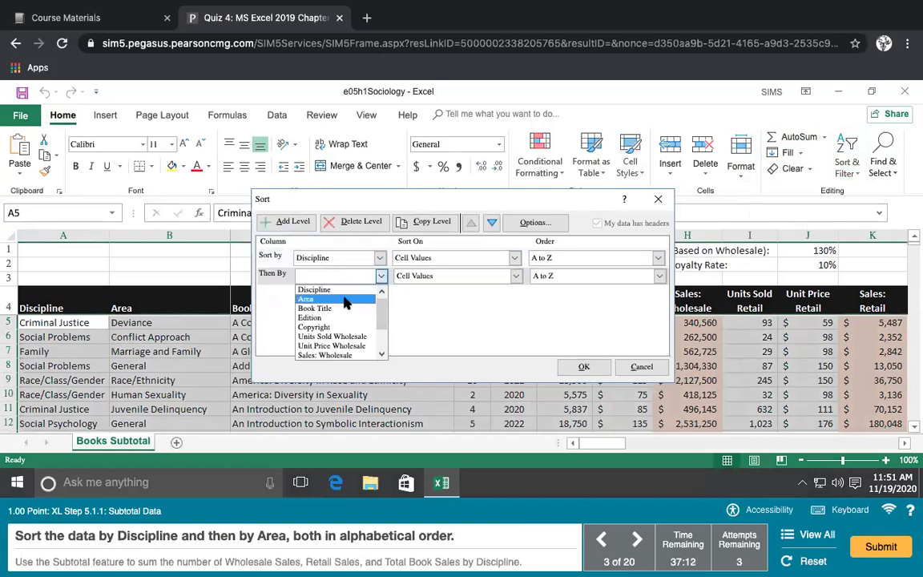
left_click(346, 300)
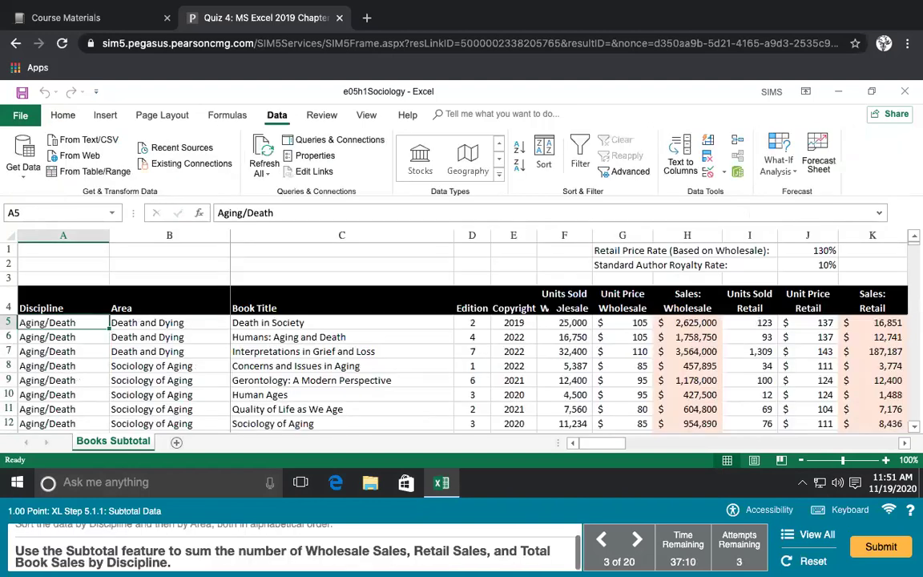
left_click(63, 115)
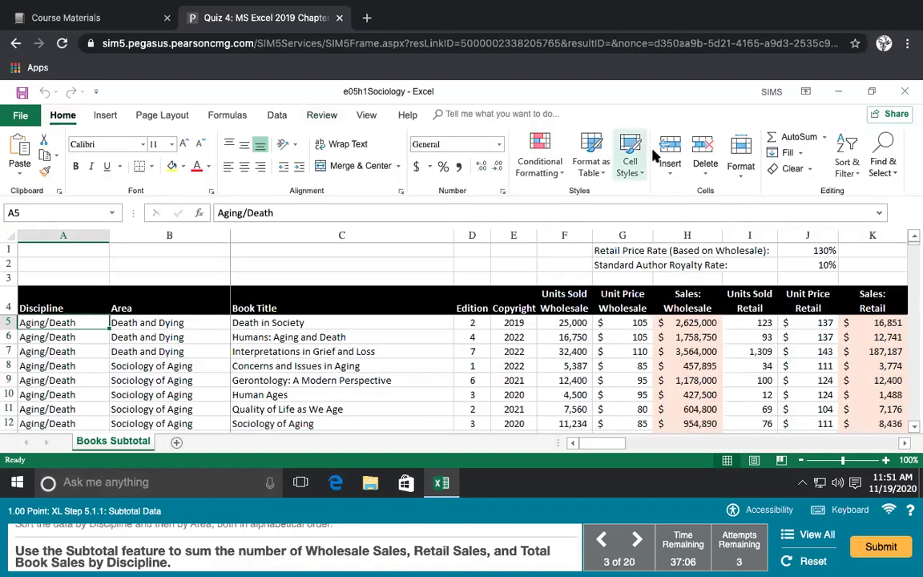
left_click(786, 141)
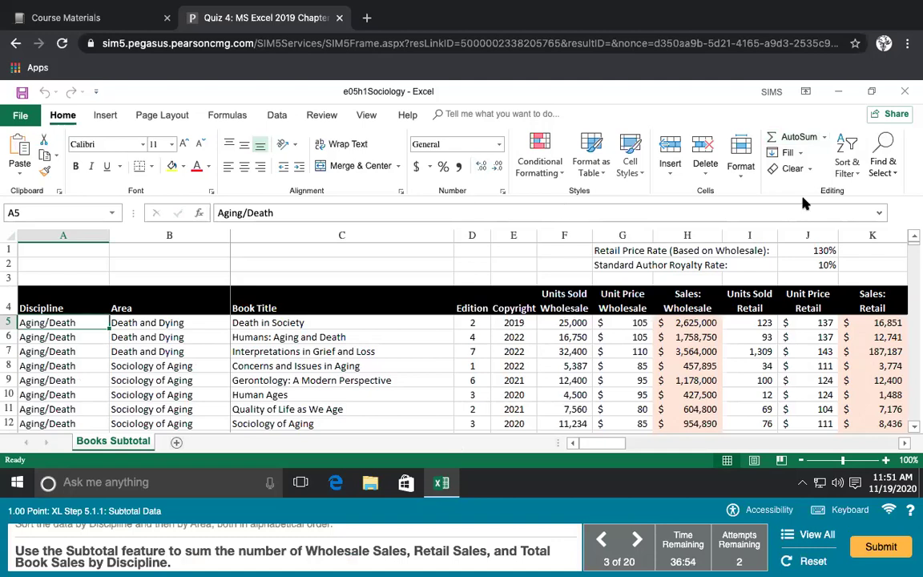
left_click(277, 115)
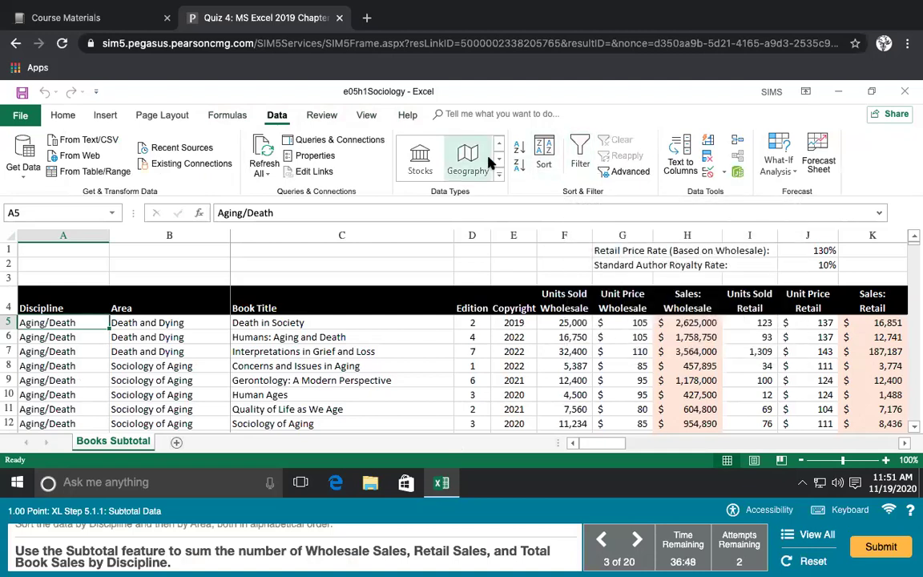
left_click(783, 173)
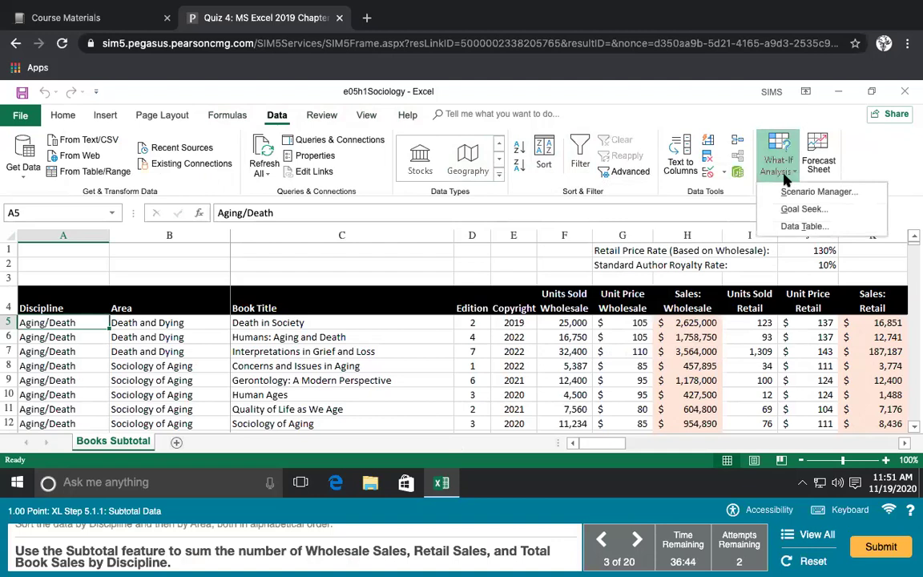
left_click(742, 132)
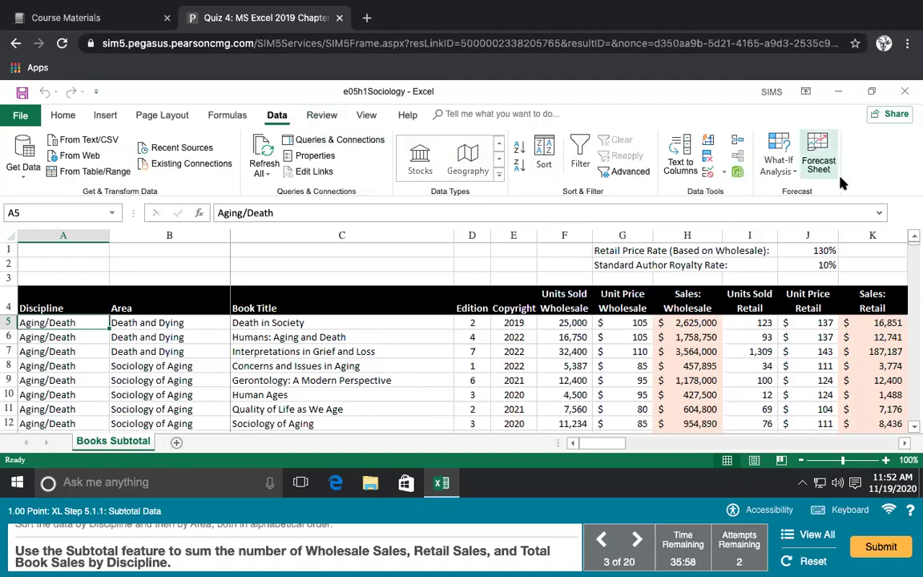
- Cancel leaving the site to stay on the quiz, then try the File tab
scroll(853, 177, "left", 5)
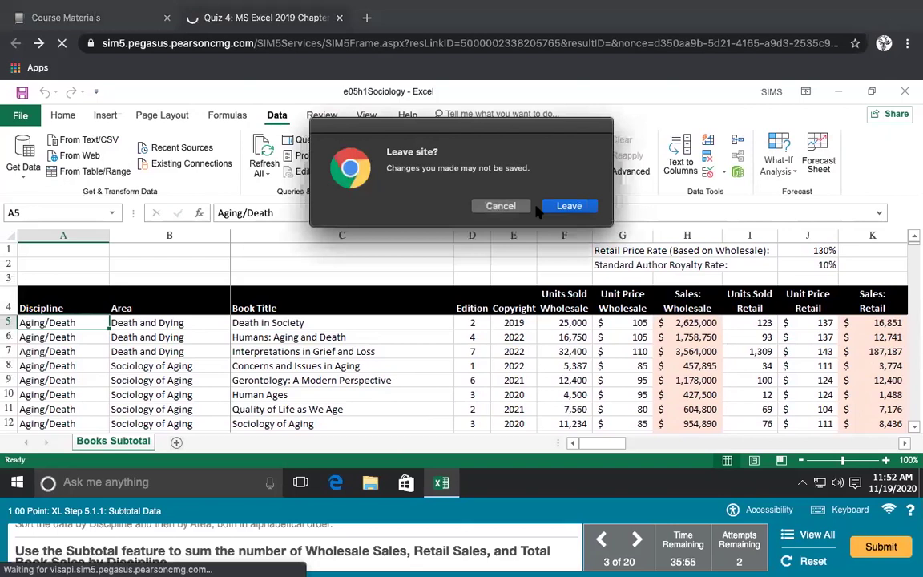
left_click(497, 206)
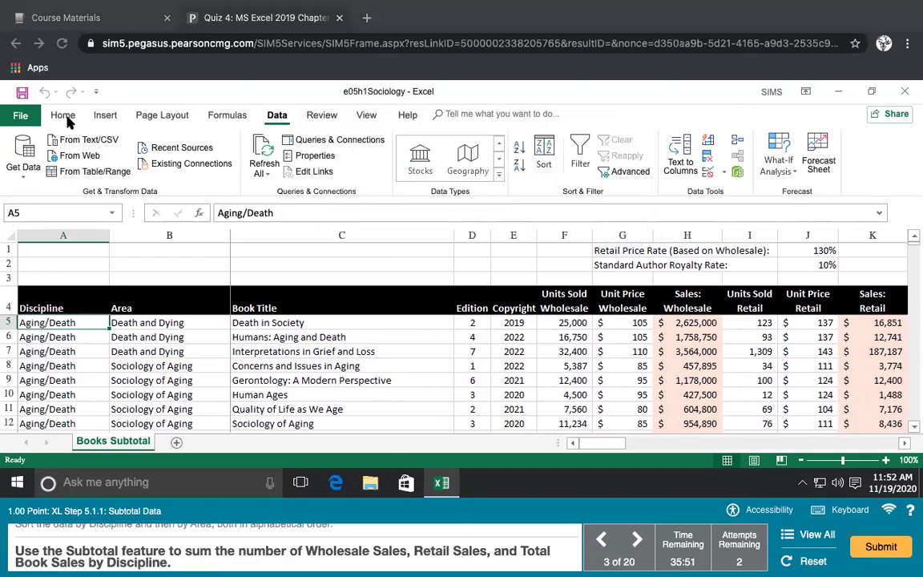
left_click(21, 118)
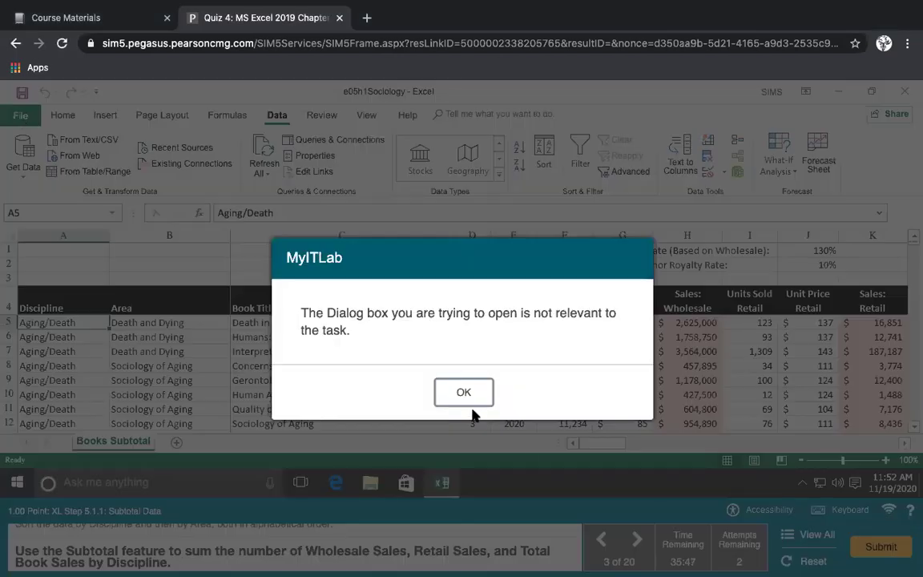
- Dismiss the not-relevant notice and browse the View, Data, Insert and Home tabs
left_click(459, 387)
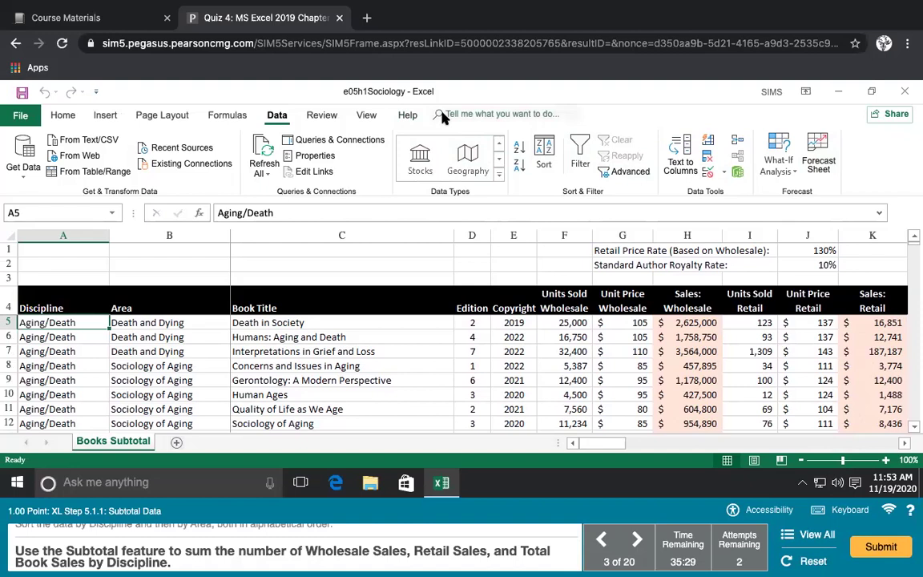
left_click(366, 117)
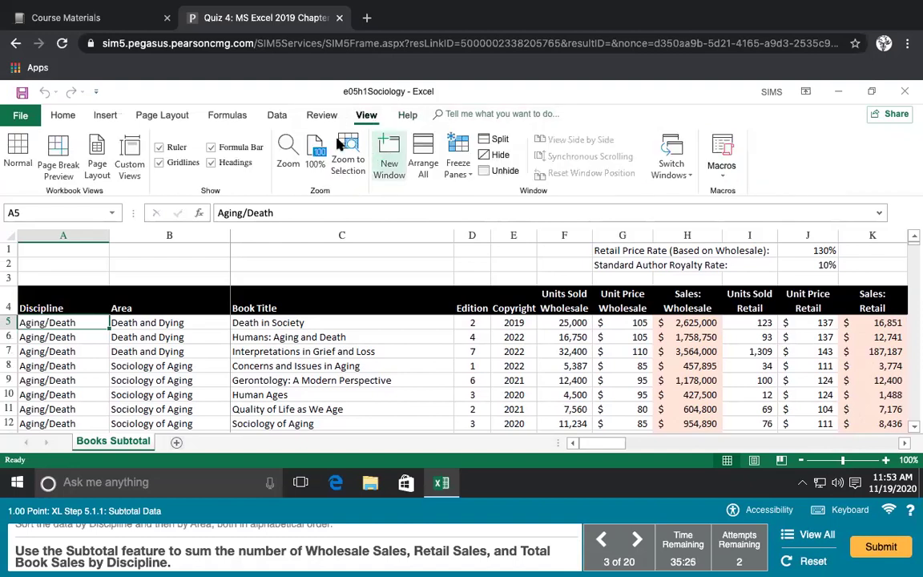
left_click(284, 117)
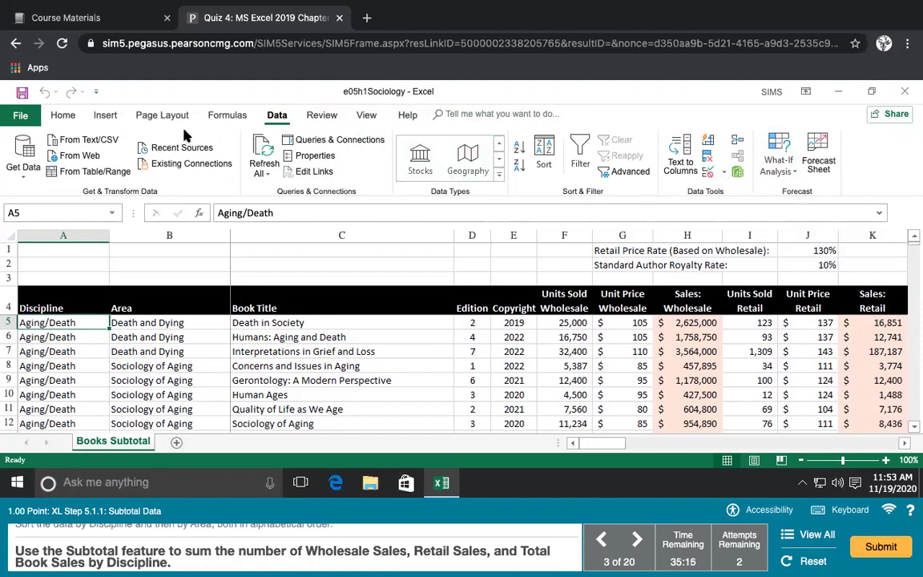
left_click(105, 116)
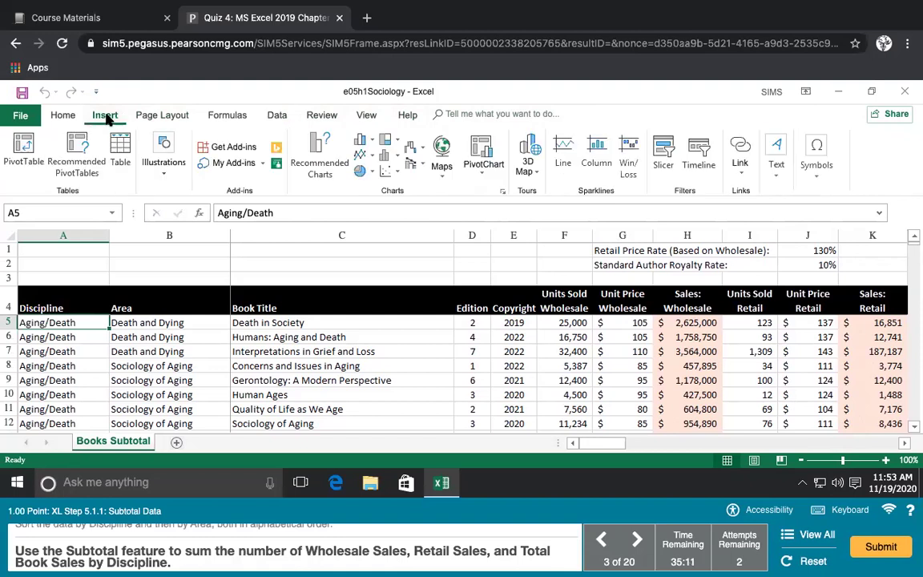
left_click(63, 118)
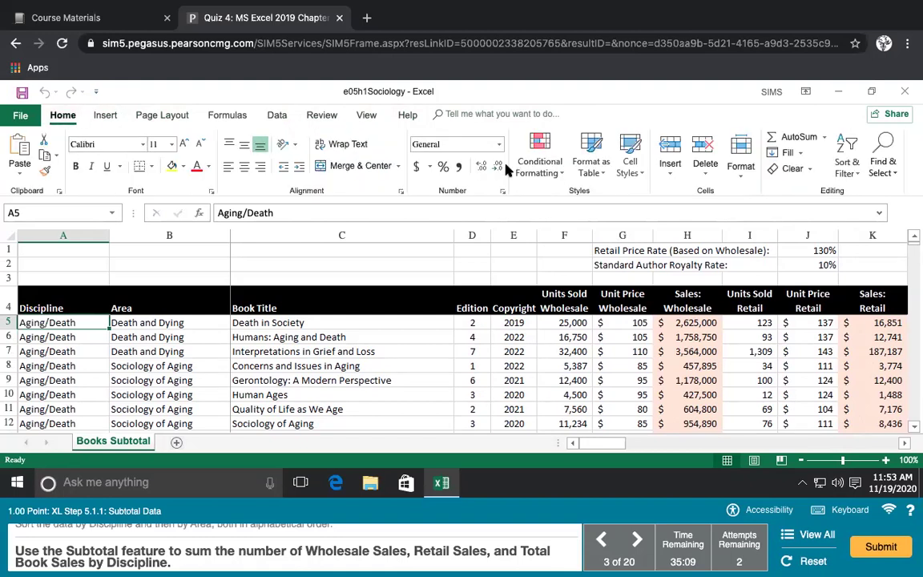
- Look through the Data tab and the Sort & Filter and Find & Select menus
left_click(277, 115)
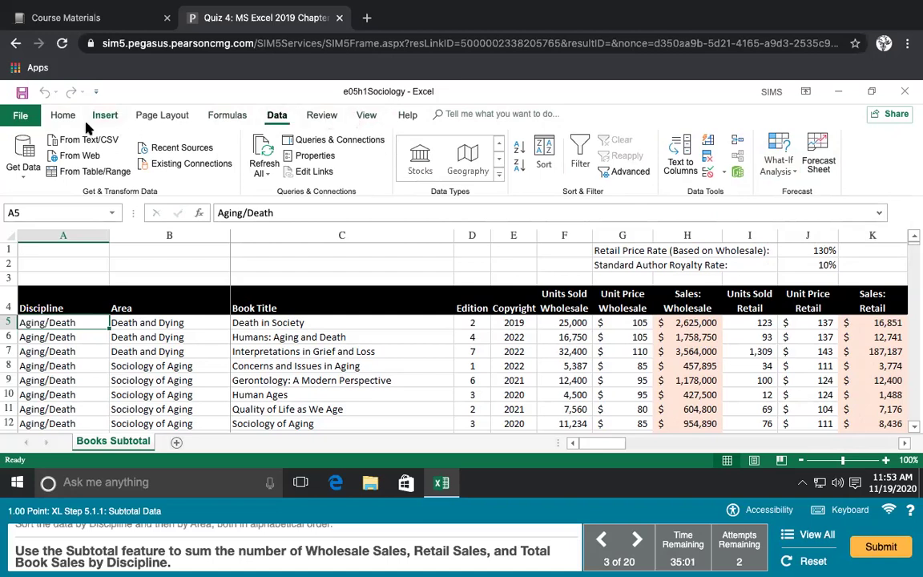
left_click(64, 117)
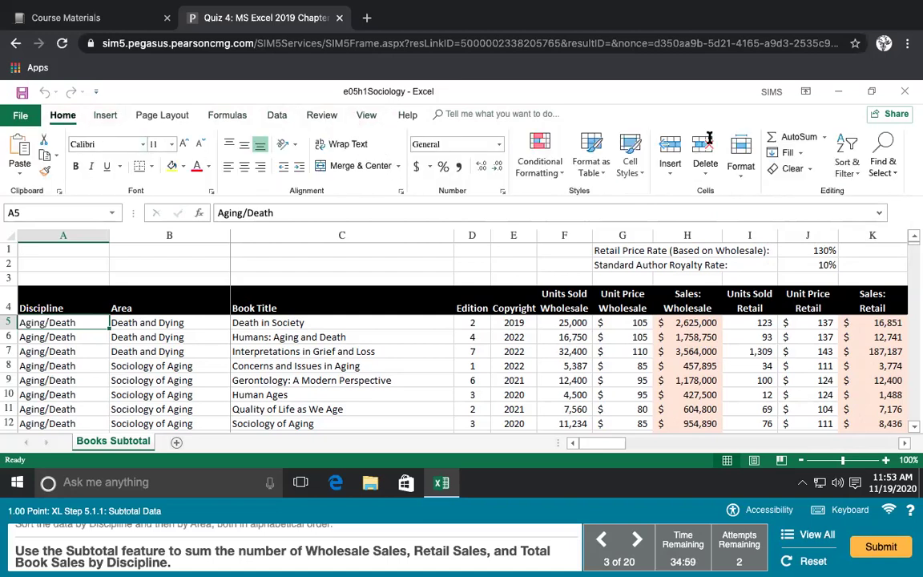
left_click(851, 164)
left_click(849, 160)
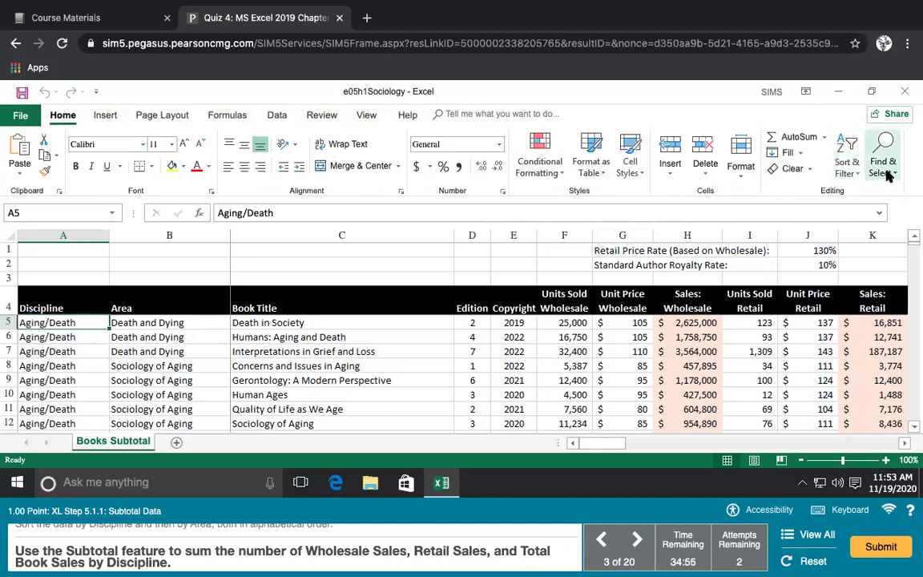
left_click(887, 172)
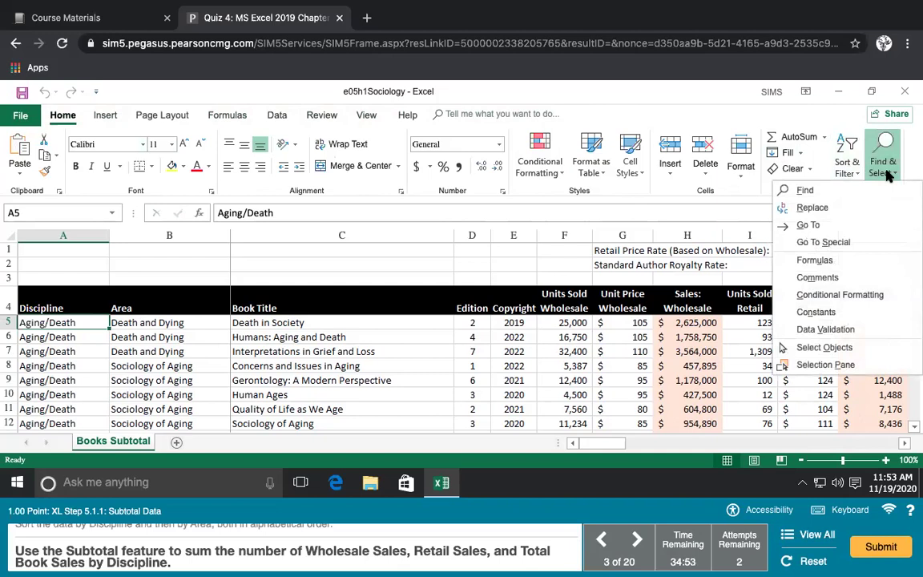
left_click(887, 172)
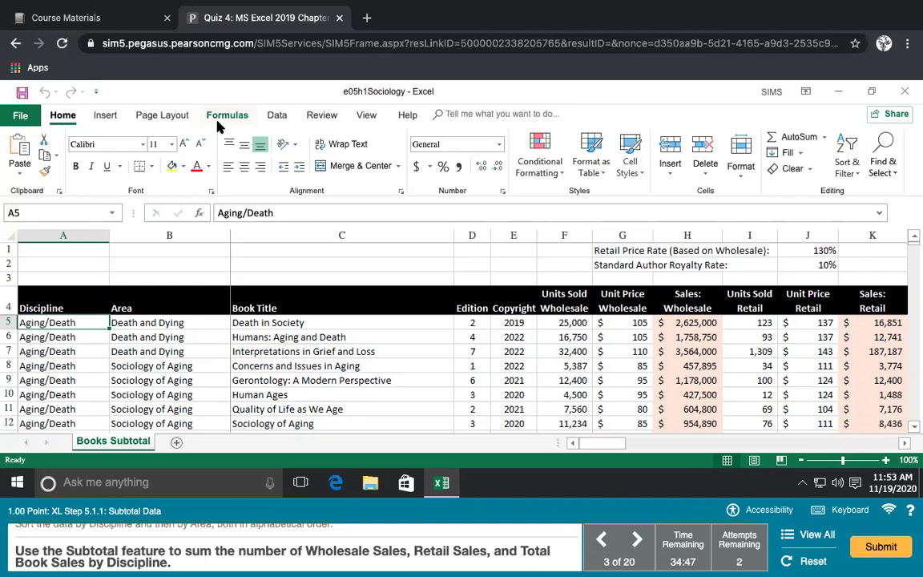
left_click(276, 116)
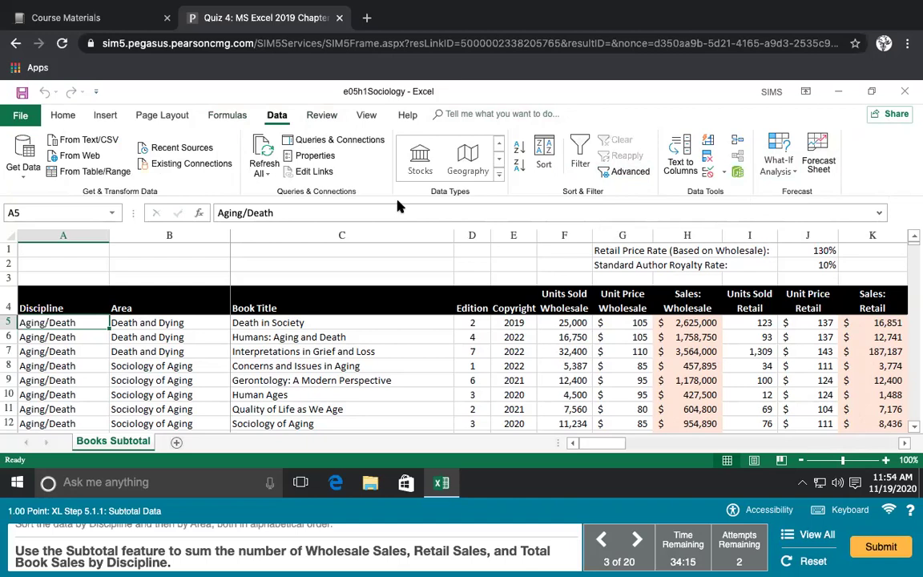
- Select C8, then filter by the Units Sold Wholesale header value in F4
left_click(361, 366)
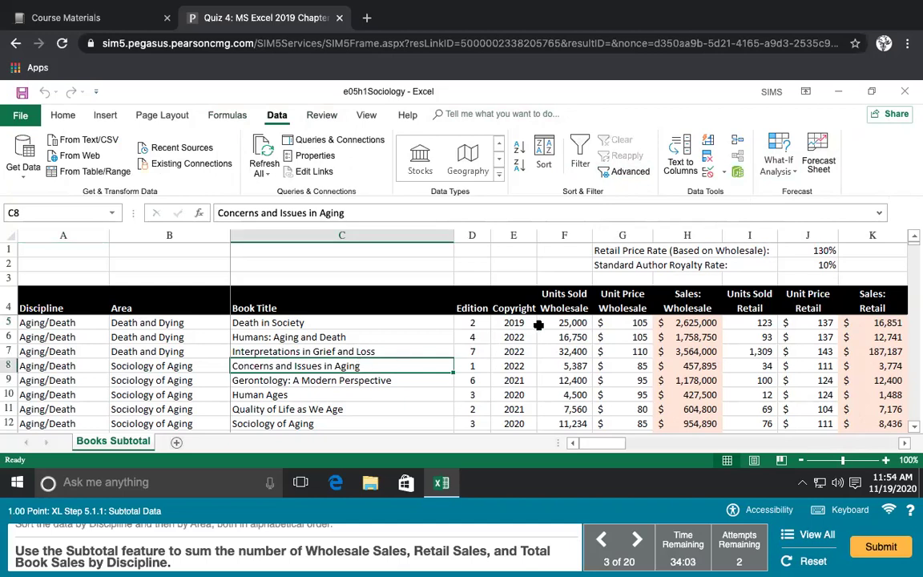
left_click(565, 304)
right_click(559, 304)
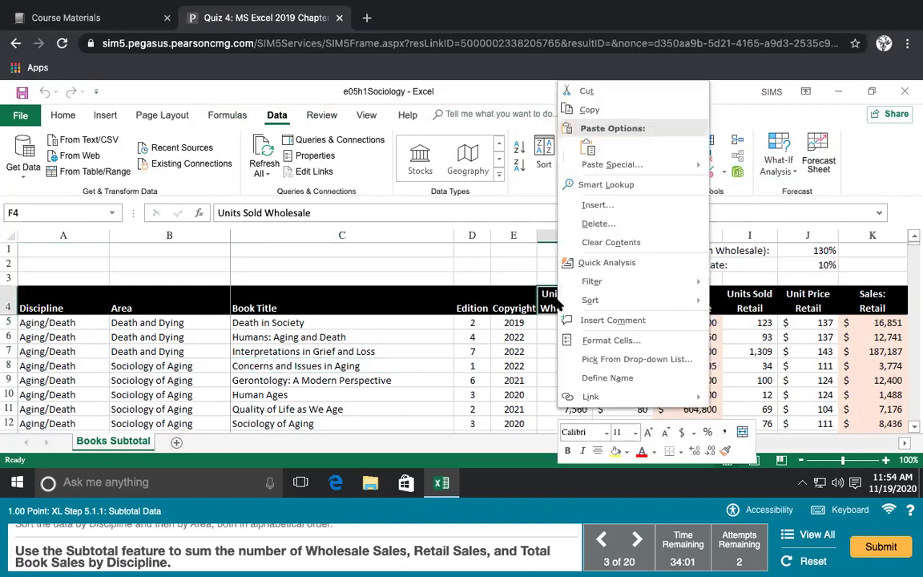
mouse_move(593, 282)
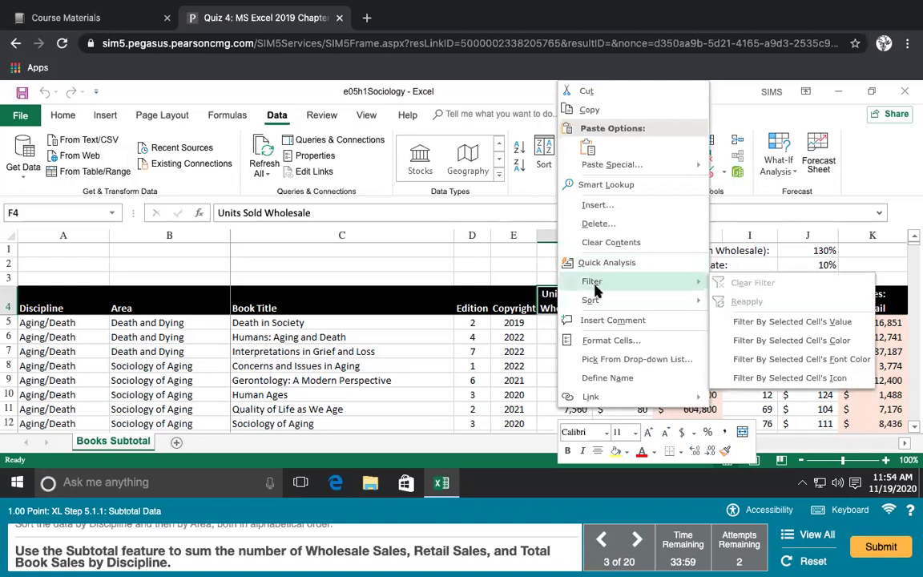
left_click(607, 341)
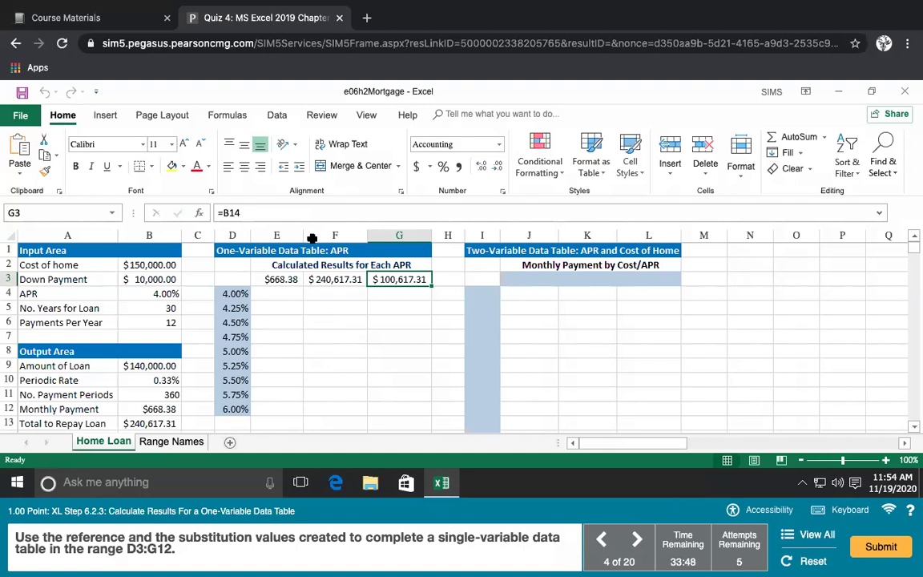
- Try the Recommended PivotTables, PivotTable and Table commands on the Insert tab
left_click(100, 116)
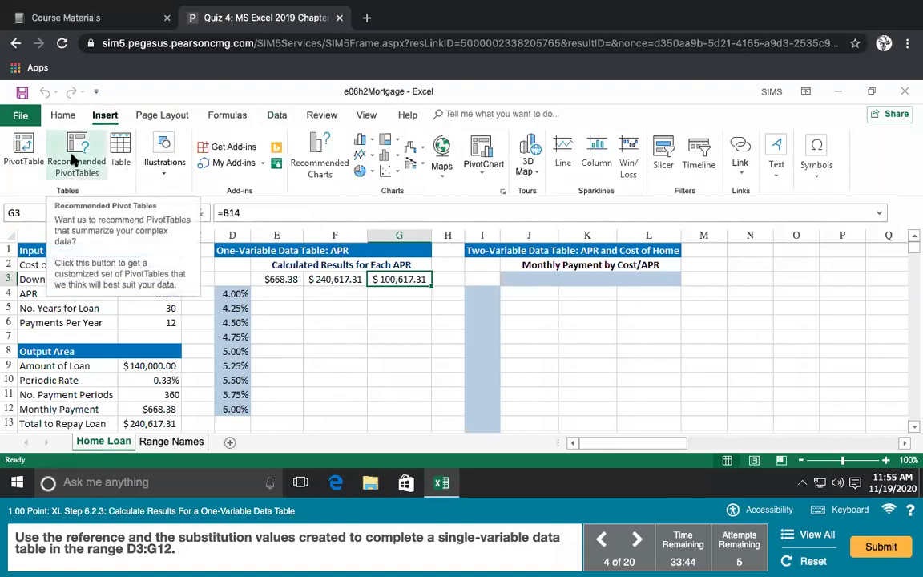
left_click(80, 163)
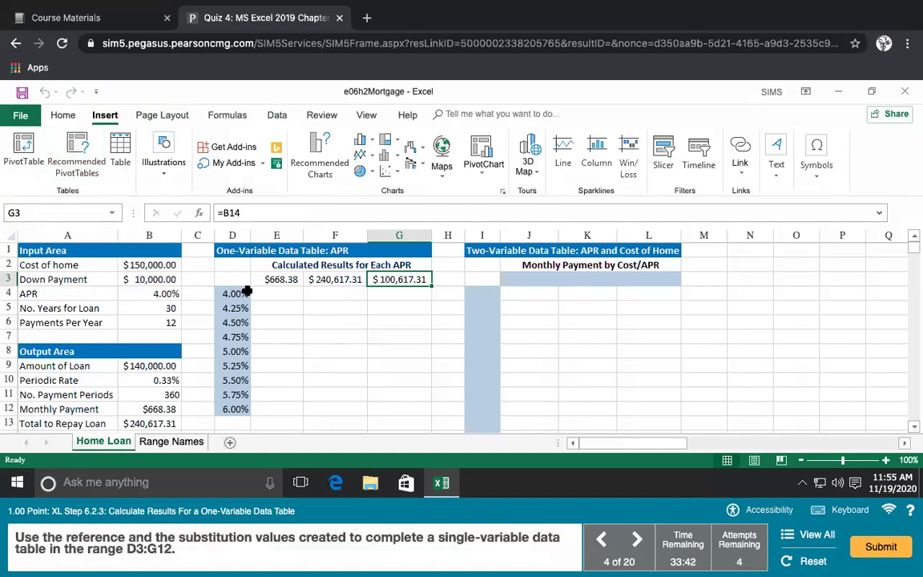
left_click(23, 155)
left_click(118, 159)
- Select the data table range D3:G12 and open the What-If Analysis options
left_click_drag(242, 276, 393, 405)
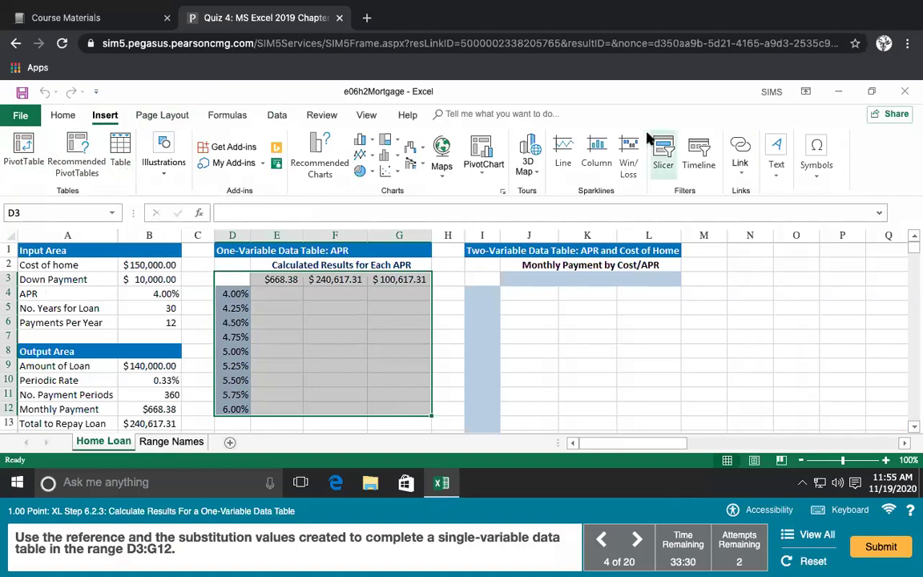
left_click(281, 116)
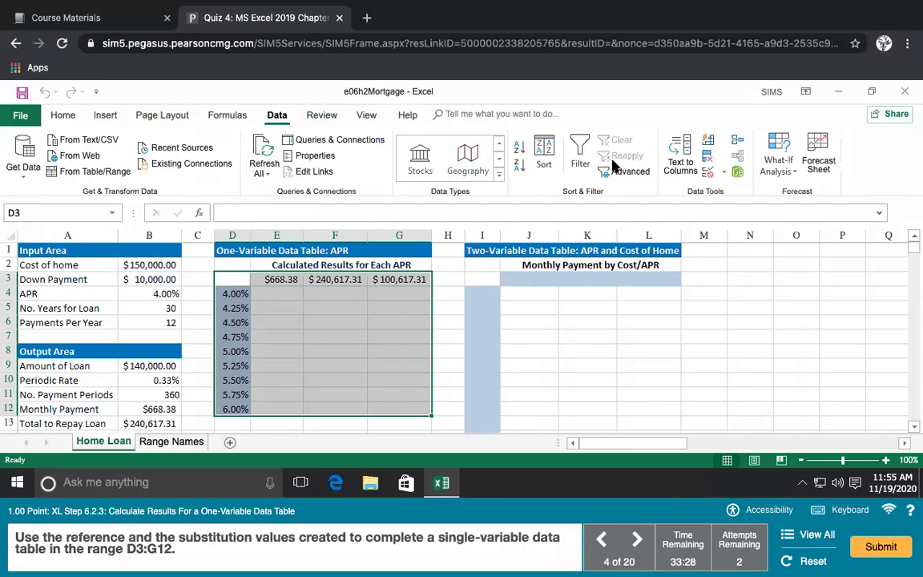
left_click(781, 169)
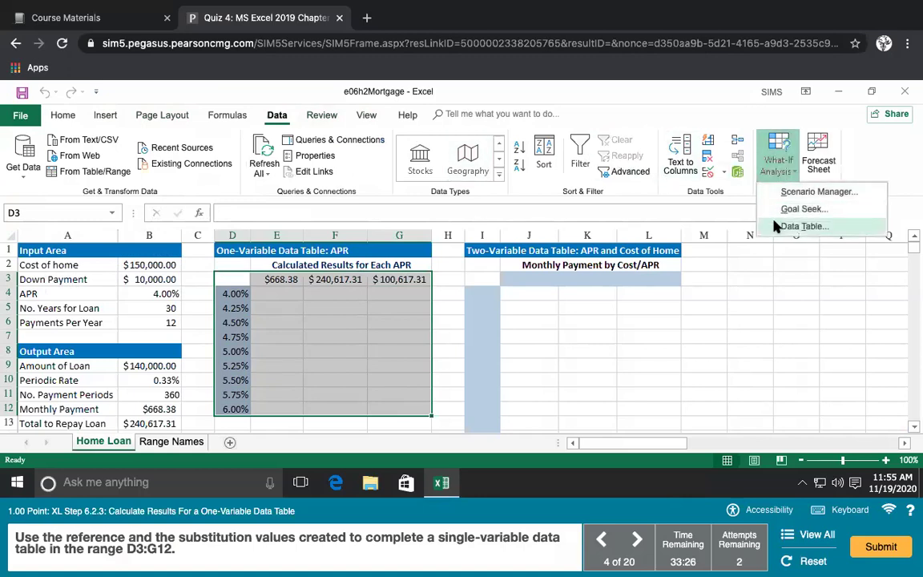
- Create the APR data table with $D$3:$G$12 as the absolute column input cell
left_click(790, 227)
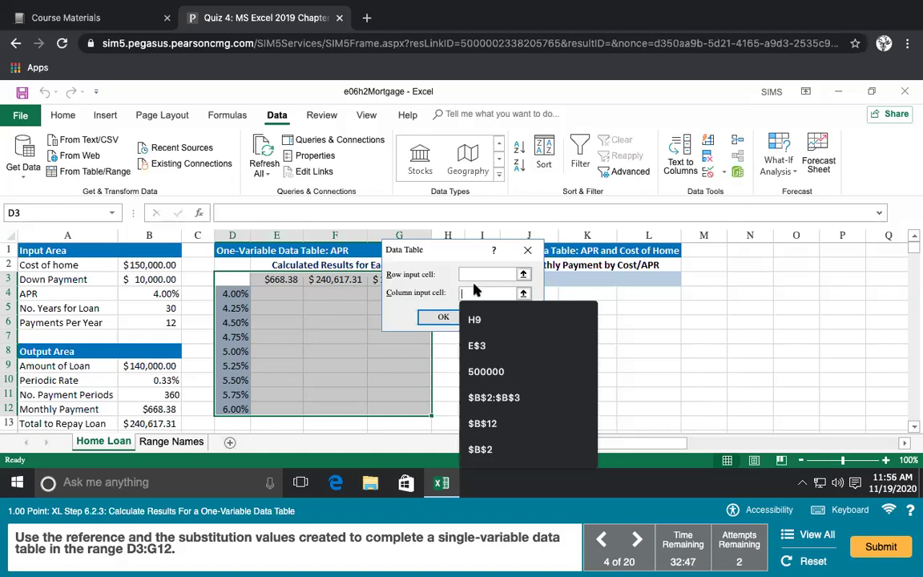
type("D")
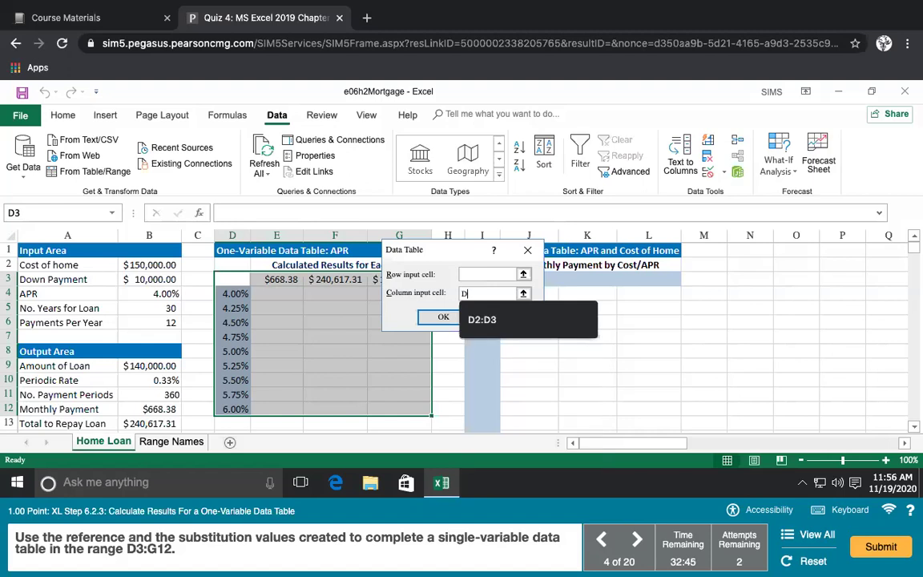
type("3:G12")
left_click(443, 316)
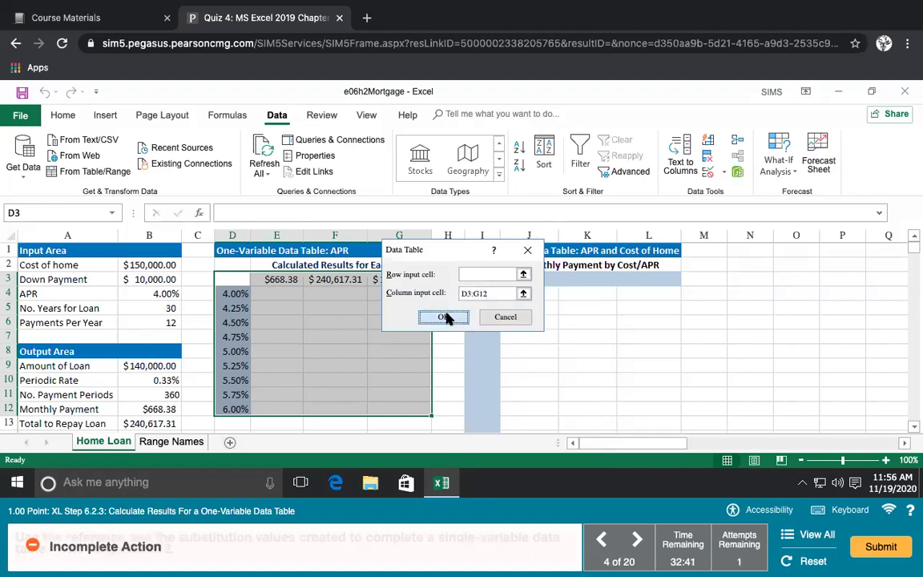
left_click_drag(517, 294, 444, 296)
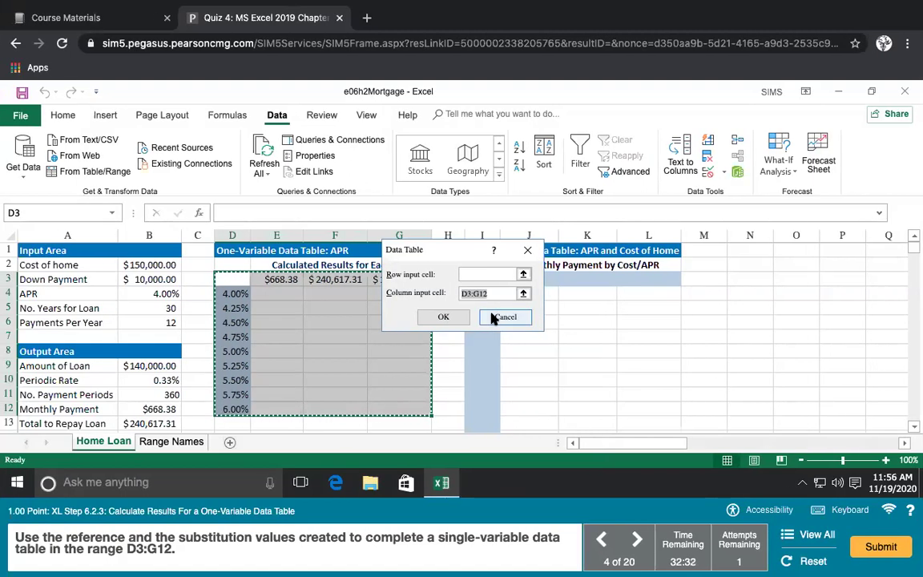
key("F4")
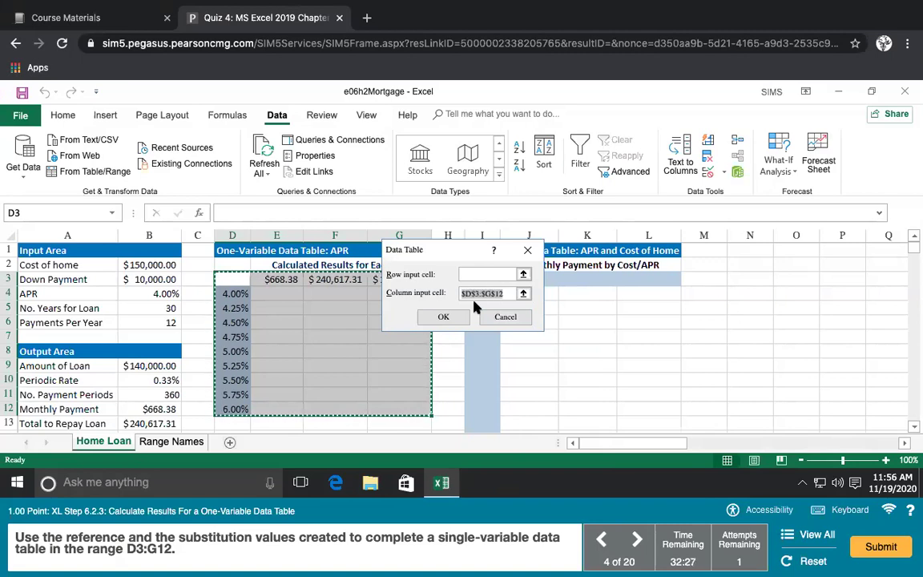
left_click(444, 316)
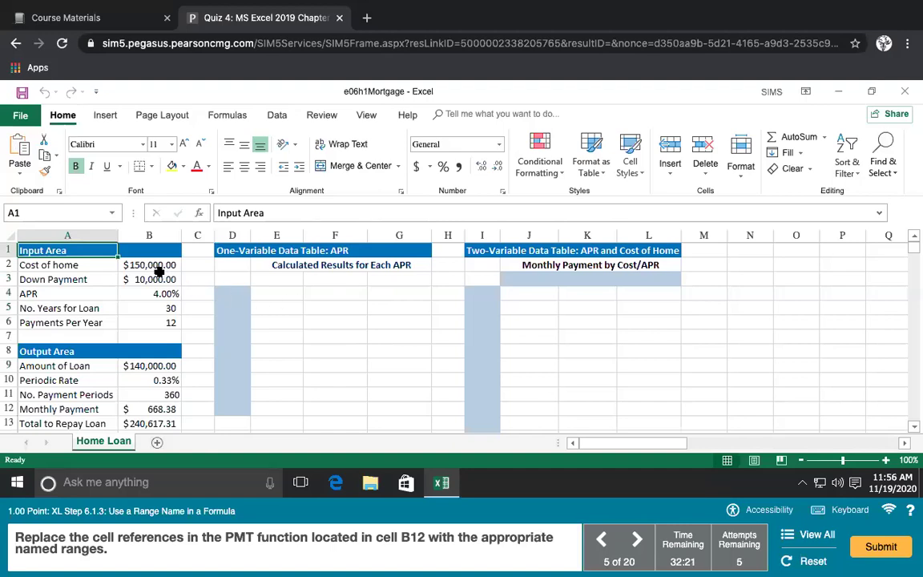
- Replace B10, B11 and B9 in B12's PMT formula with Periodic_Rate, No._Payment_Periods and Amount_of_Loan
left_click(157, 266)
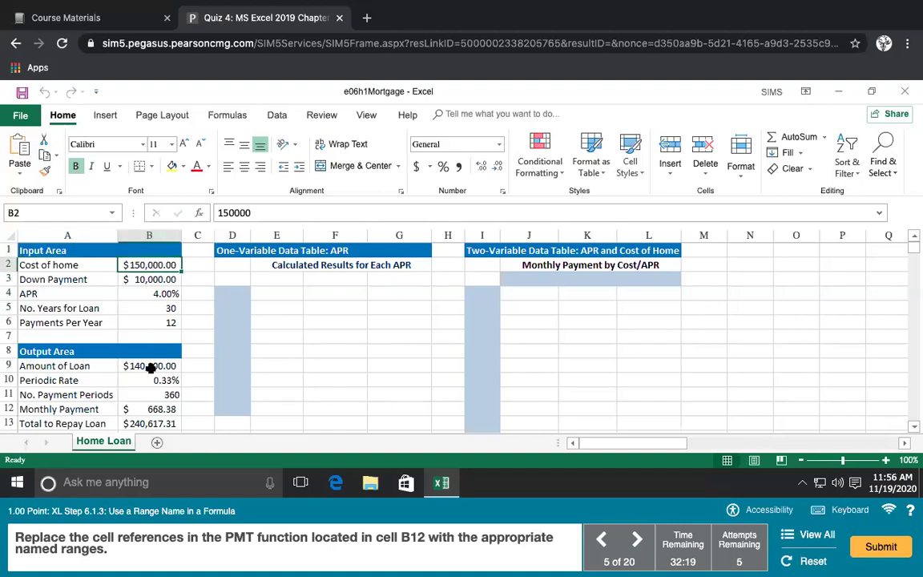
left_click(155, 405)
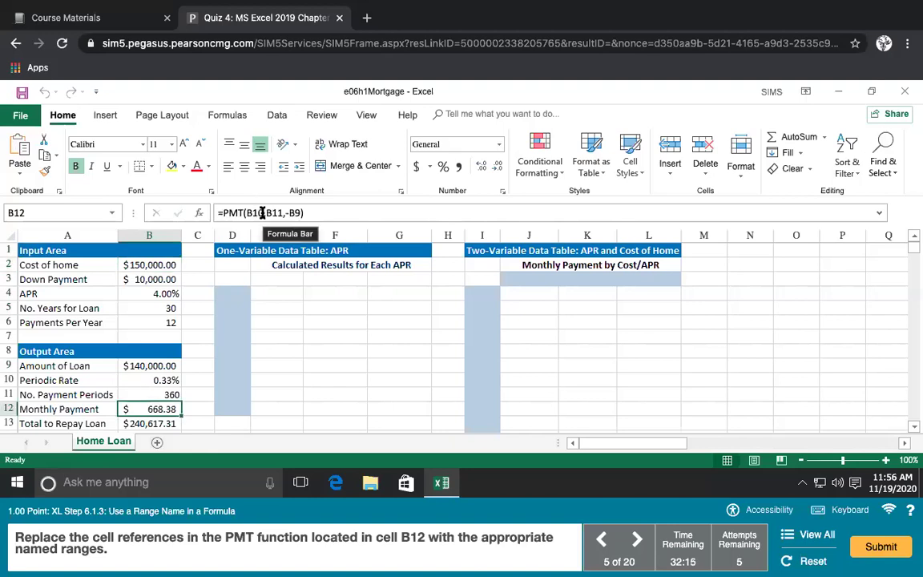
double_click(261, 213)
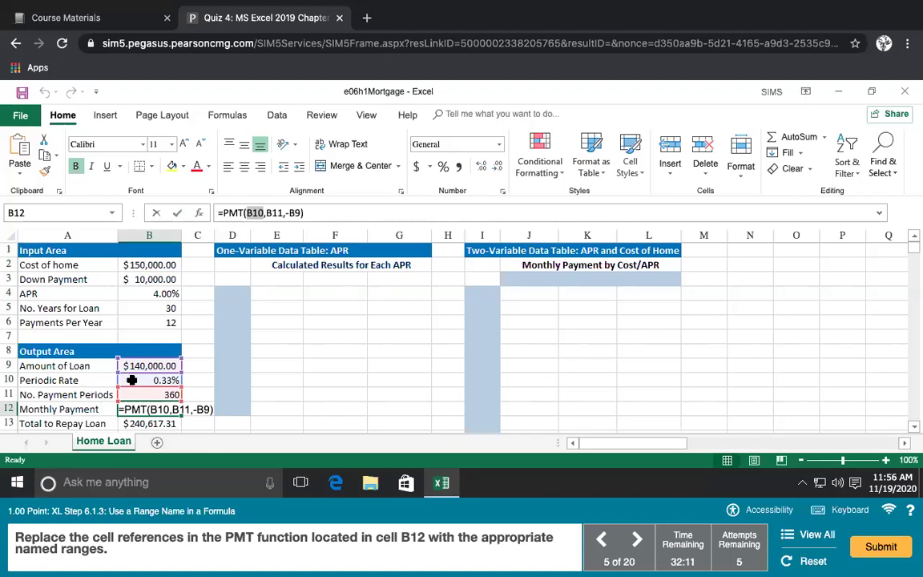
left_click(132, 380)
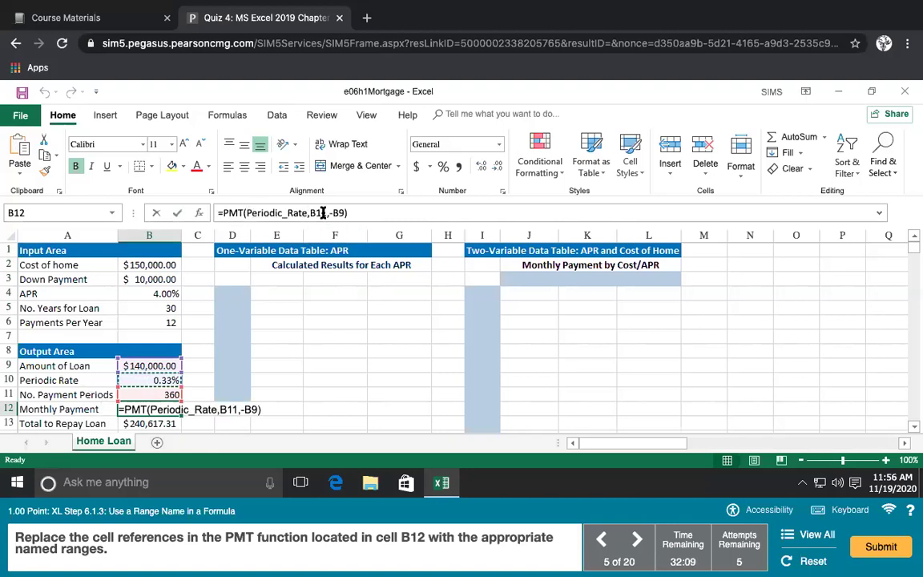
double_click(317, 212)
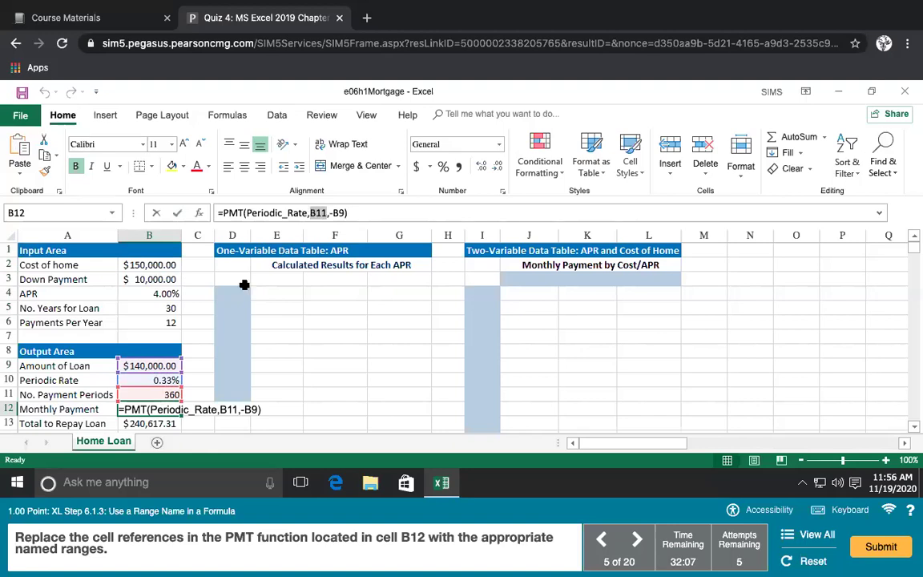
left_click(166, 394)
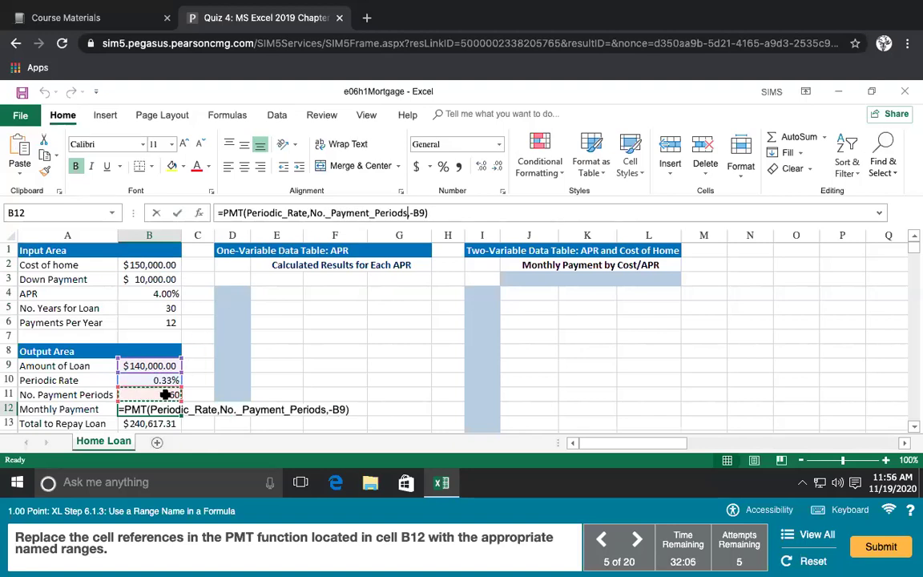
double_click(418, 212)
left_click(151, 367)
key("Return")
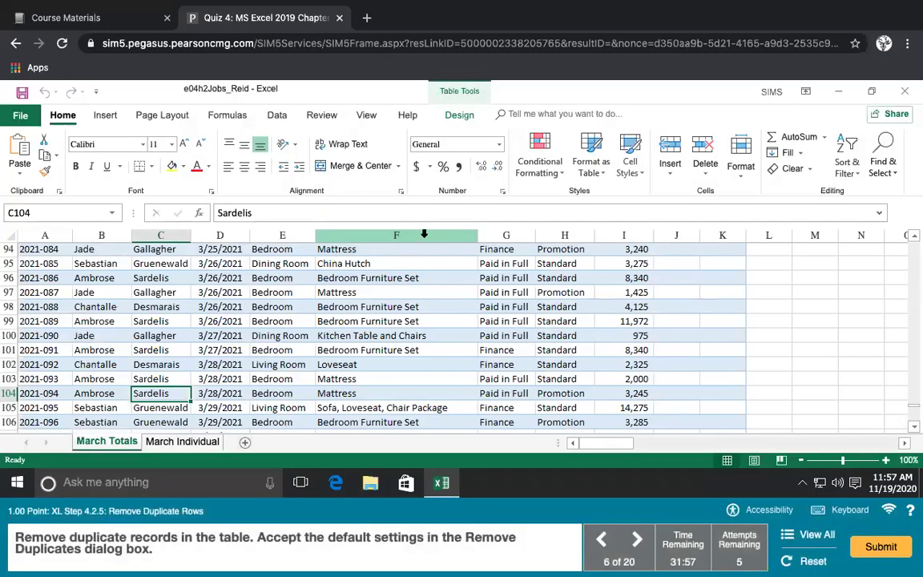
- Run Remove Duplicates on all columns to drop the duplicate 2021-006 record
left_click(276, 116)
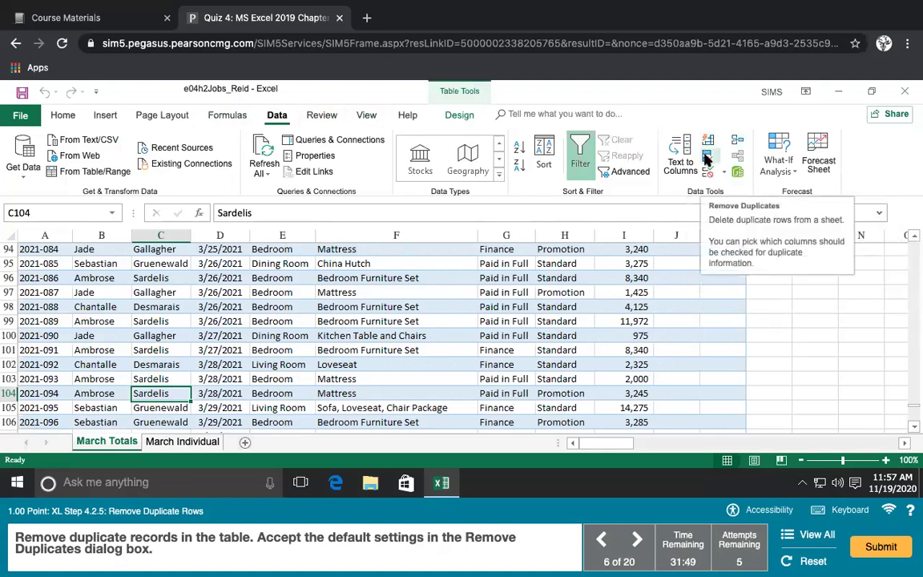
left_click(707, 160)
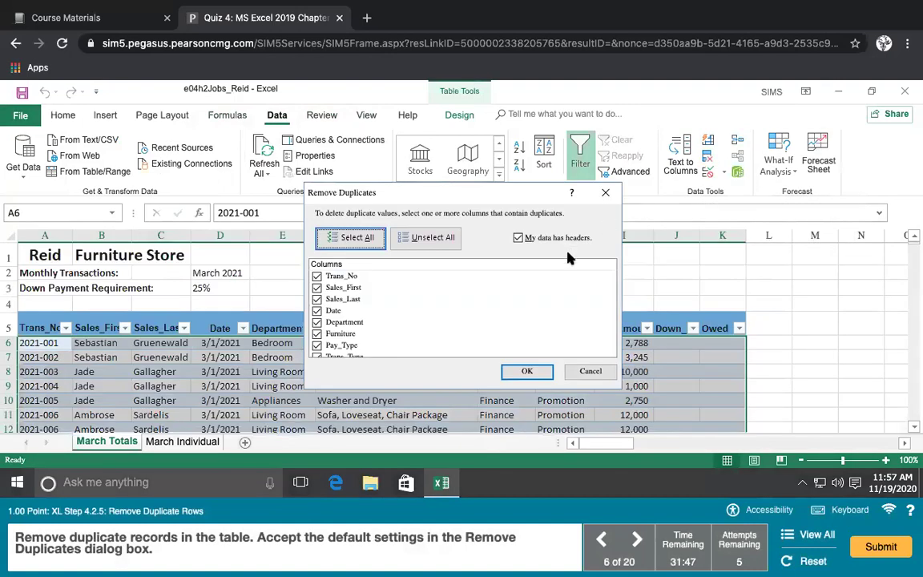
left_click(521, 370)
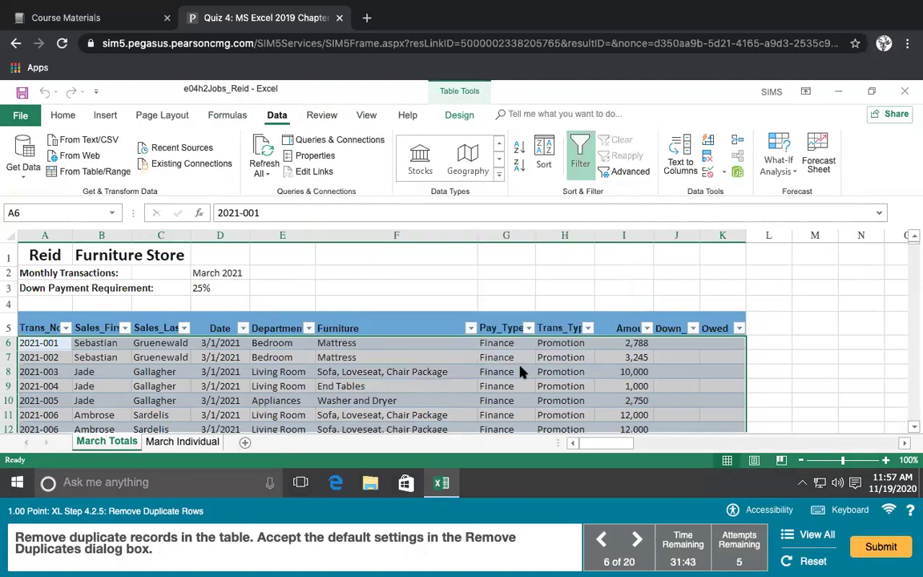
left_click(480, 298)
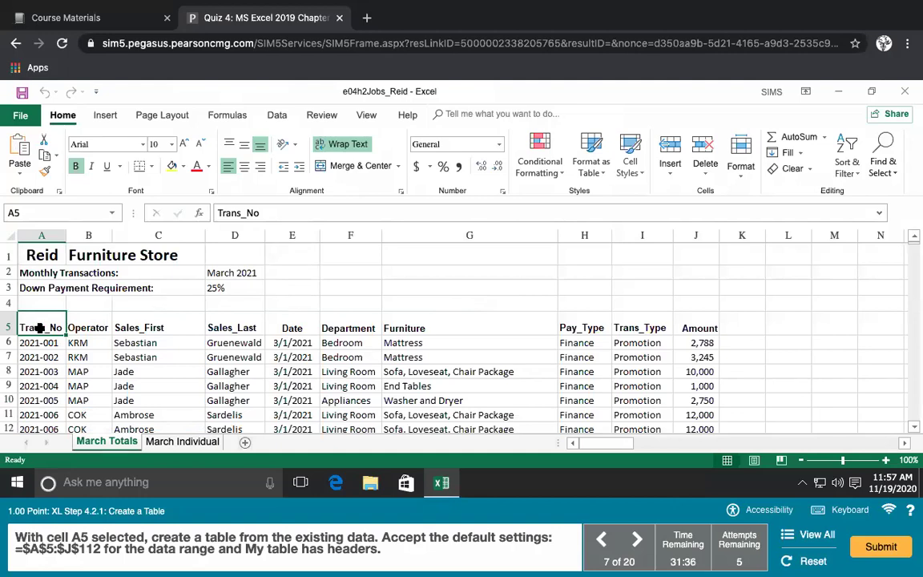
- Insert a table over =$A$5:$J$112 with My table has headers checked
left_click(105, 115)
left_click(117, 151)
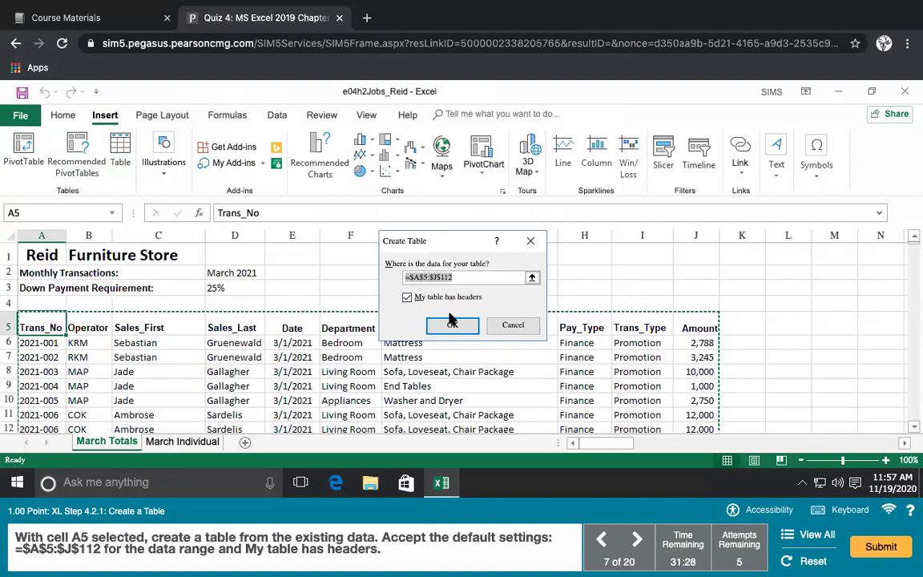
left_click(453, 327)
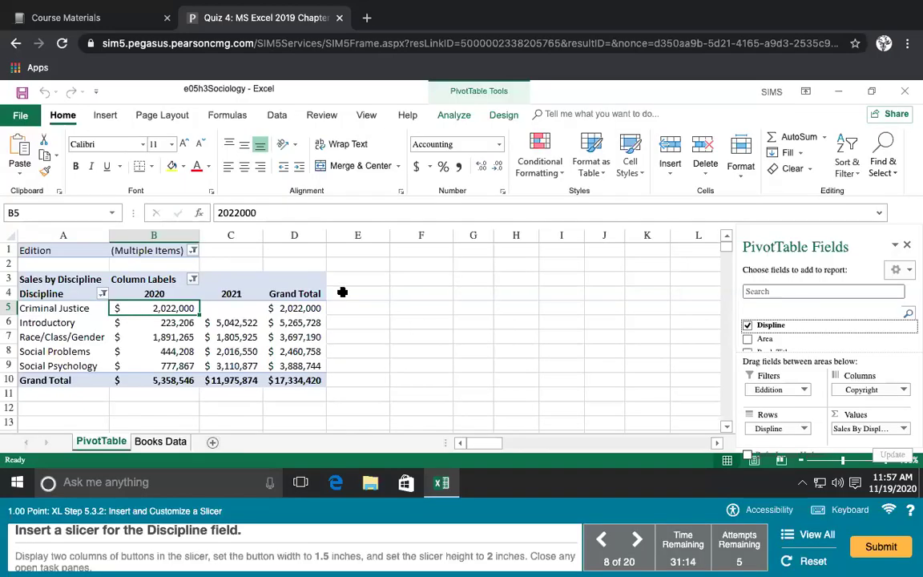
- Insert a slicer for the PivotTable's Discipline field
left_click(105, 116)
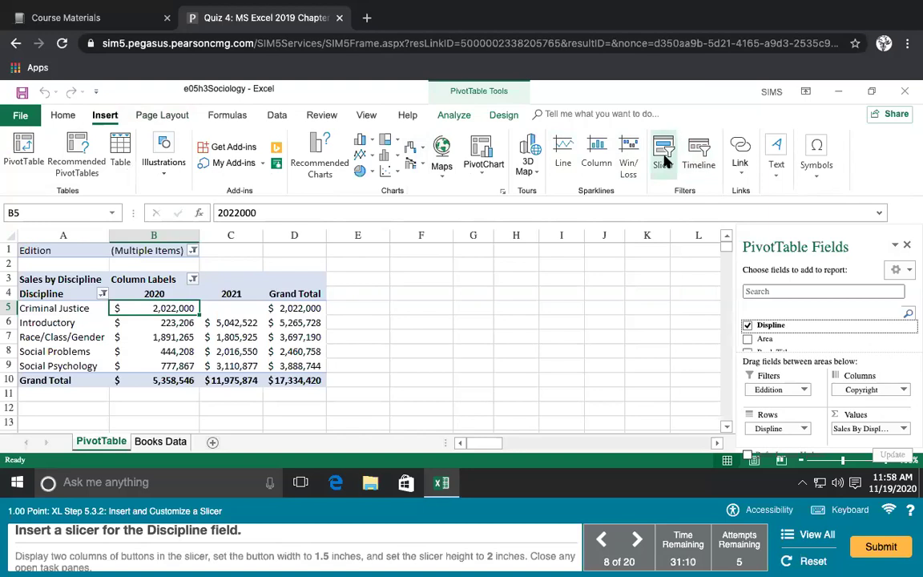
left_click(665, 157)
left_click(391, 164)
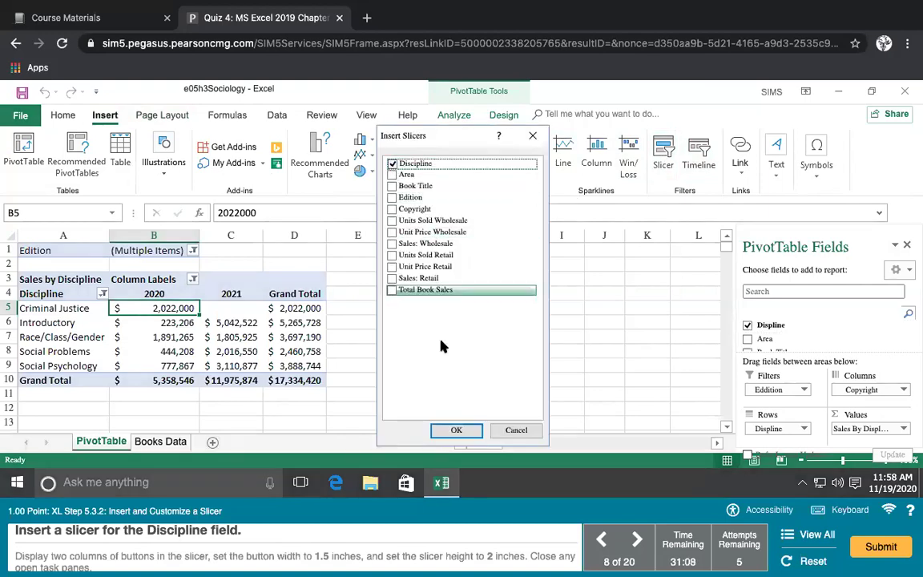
left_click(457, 429)
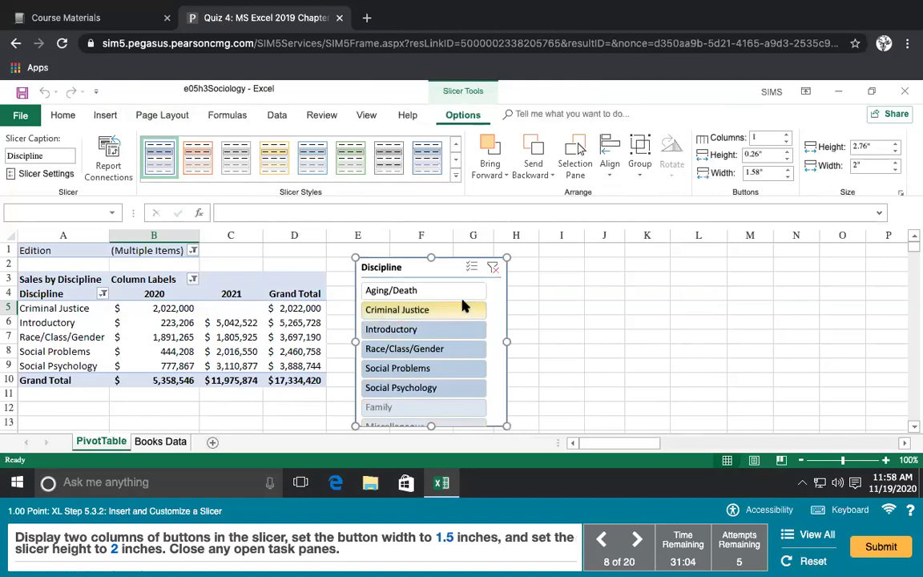
- Give the slicer 2 columns, 1.5" button width, 2" height and Light Blue Slicer Style Dark 1
left_click(786, 134)
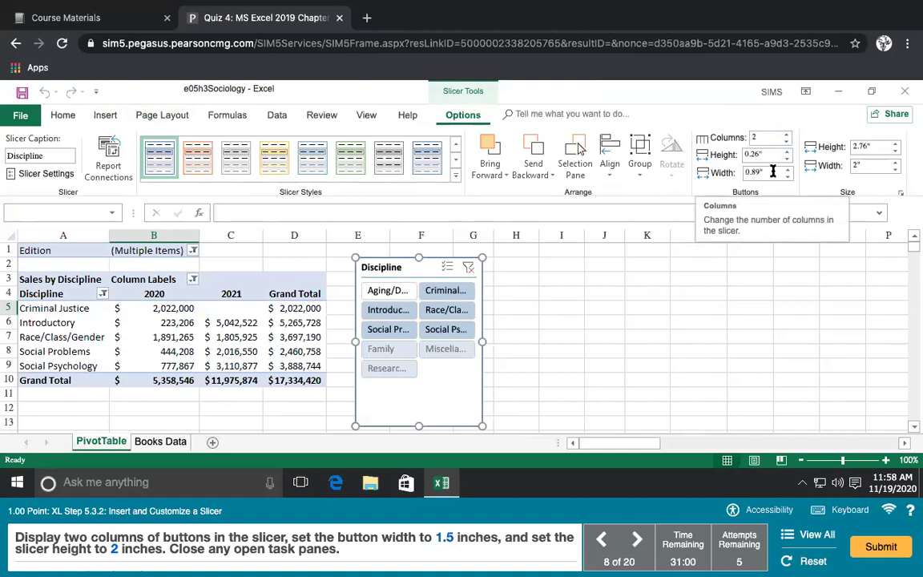
left_click_drag(771, 172, 748, 173)
type("1.5")
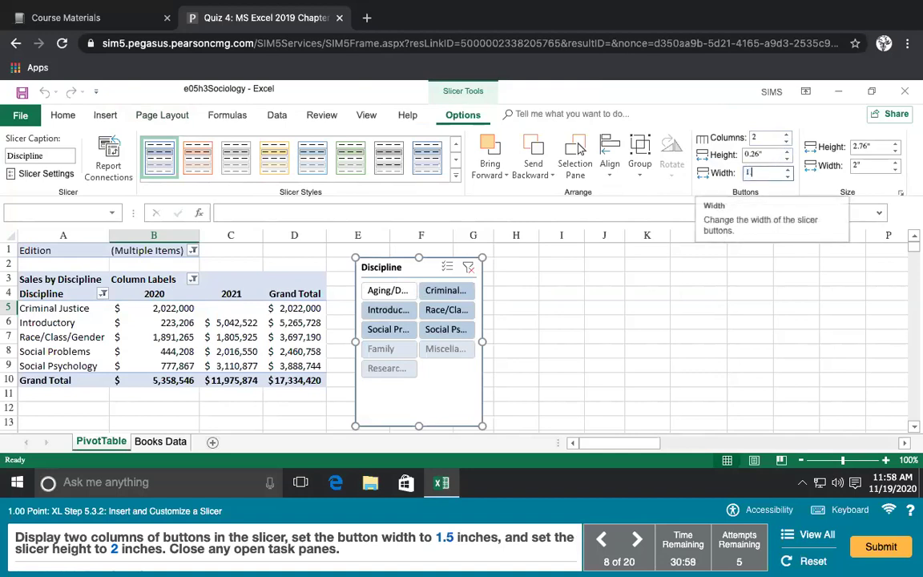
left_click(873, 147)
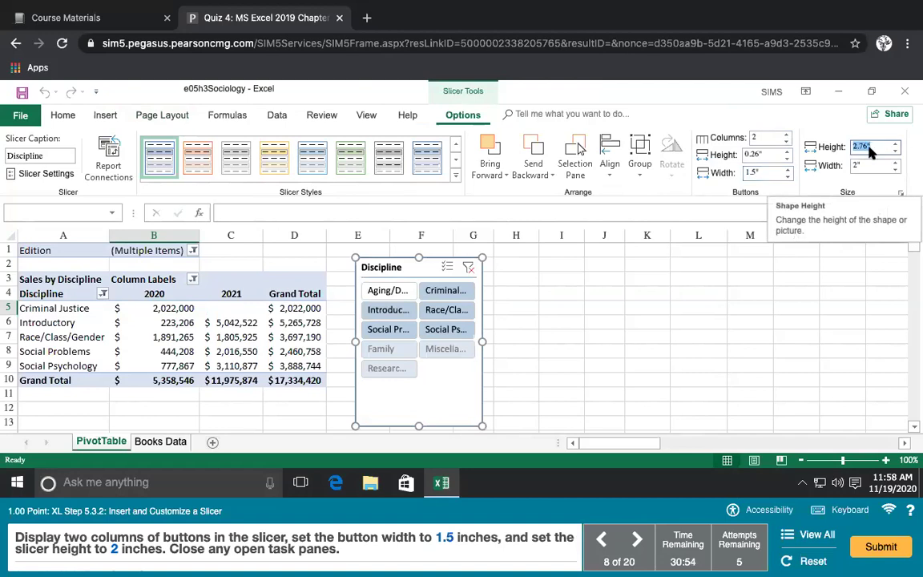
type("2")
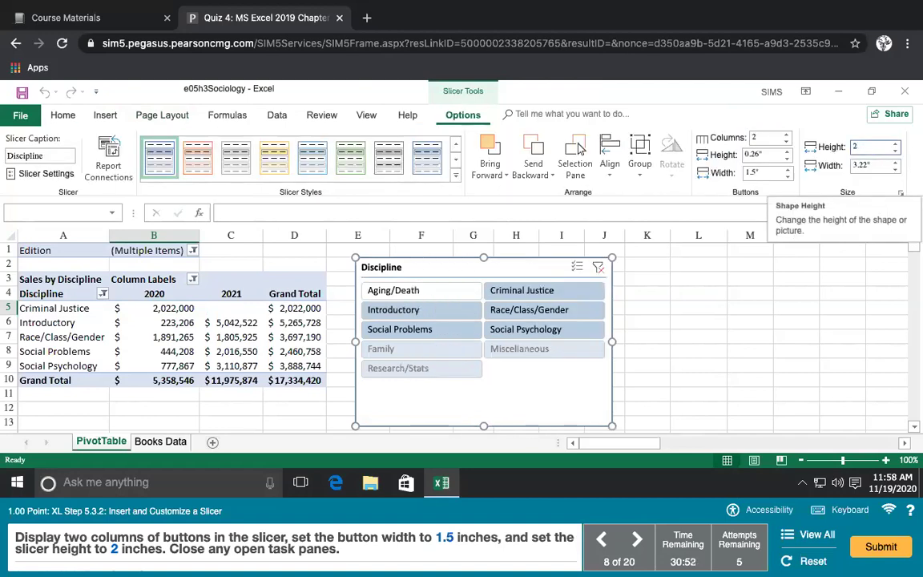
type("\"")
key("Return")
left_click(455, 160)
left_click(160, 157)
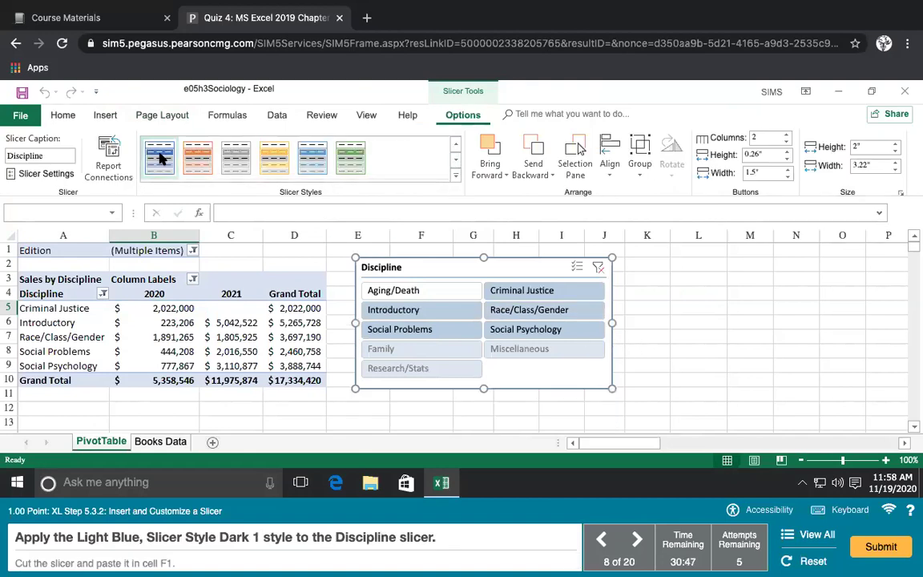
- Cut the Discipline slicer and paste it at cell F1
right_click(418, 266)
left_click(450, 92)
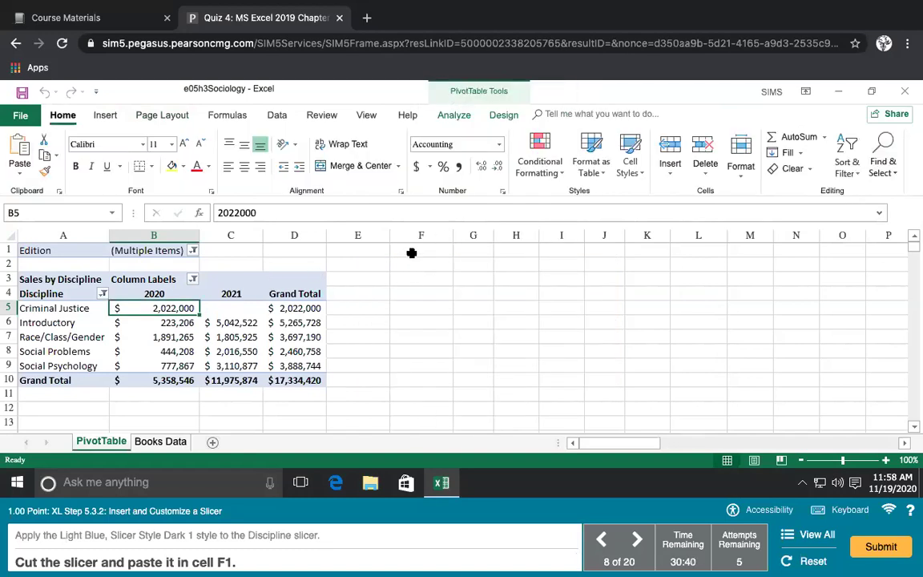
left_click(411, 251)
key("ctrl+v")
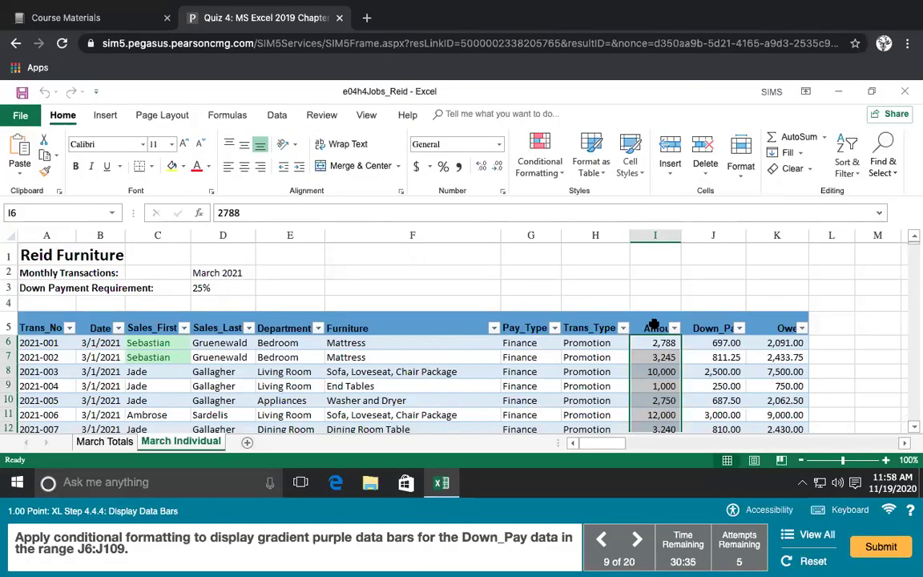
- Apply Purple gradient-fill data bars to the Down_Pay values in J6:J109
left_click(708, 342)
scroll(708, 343, "down", 20)
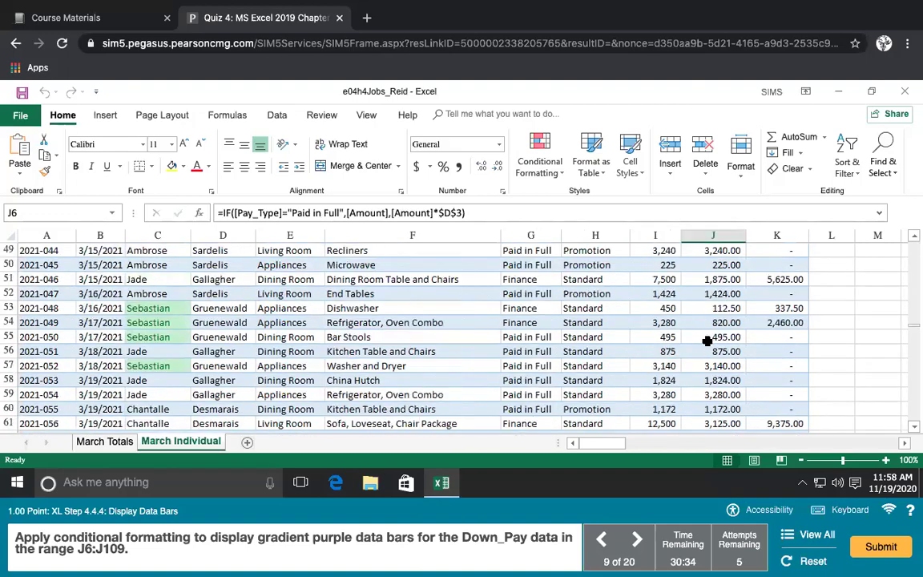
scroll(708, 342, "down", 5)
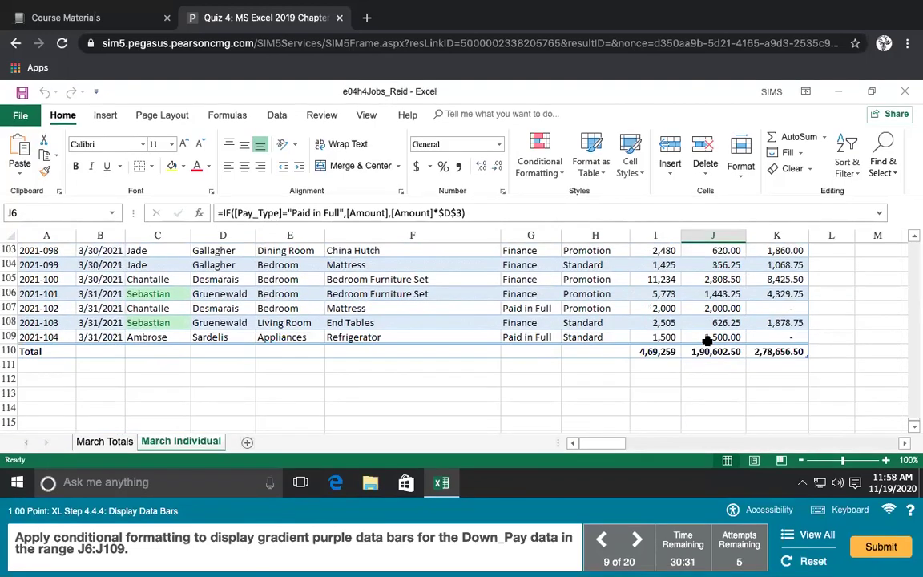
left_click(708, 341, "shift")
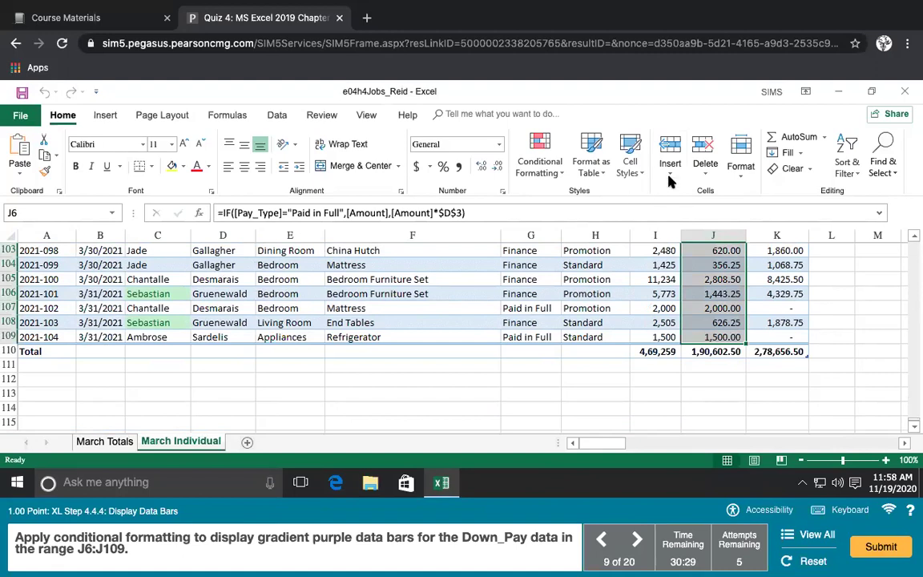
left_click(539, 160)
mouse_move(613, 265)
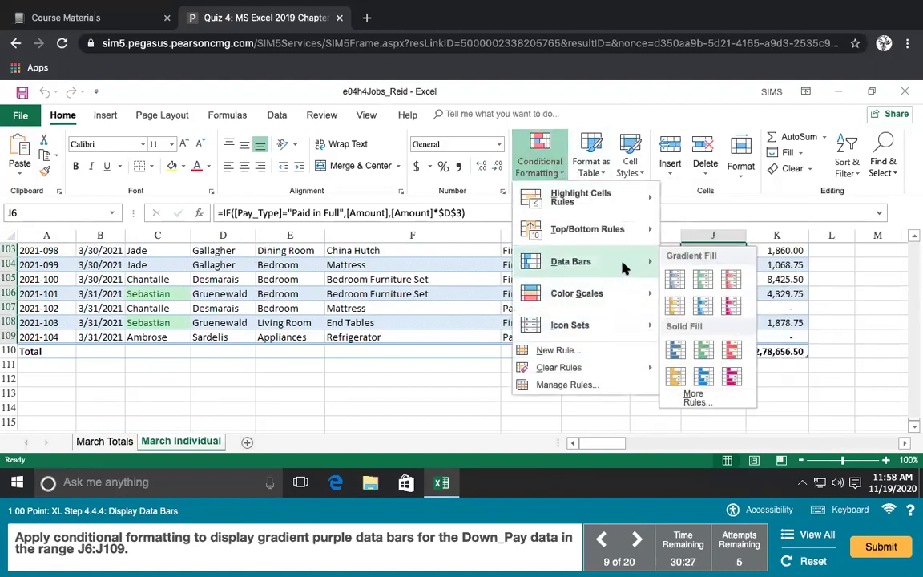
left_click(731, 305)
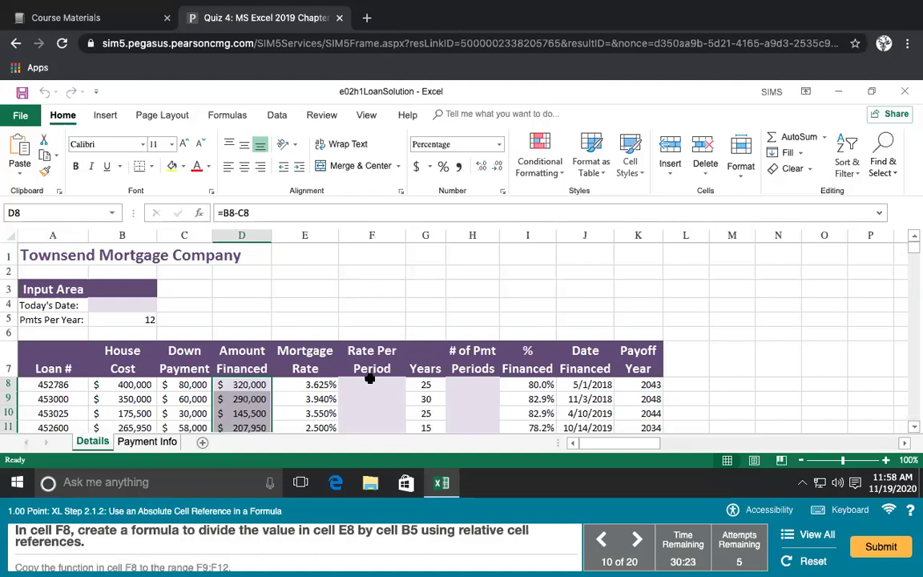
- Enter =E8/B5 in F8 to calculate the rate per period
left_click(369, 382)
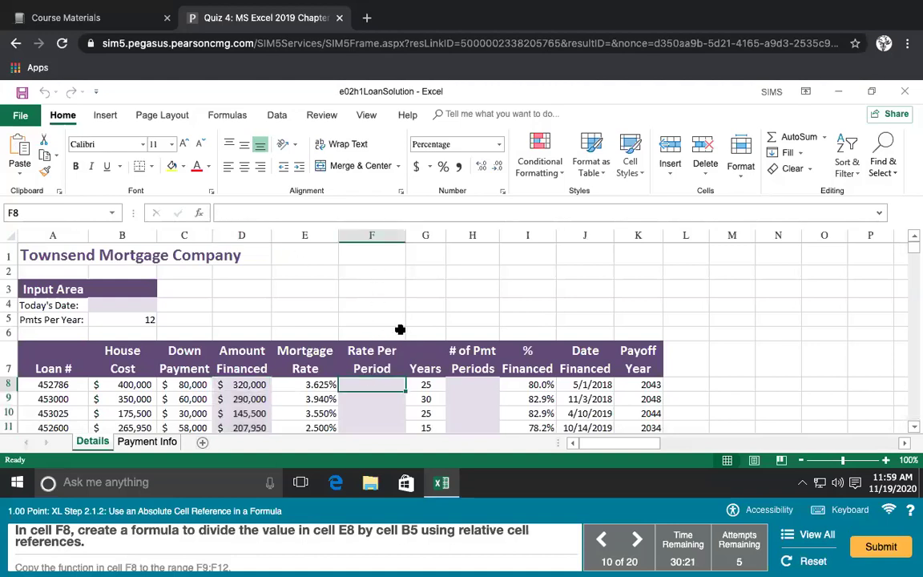
type("=")
left_click(308, 385)
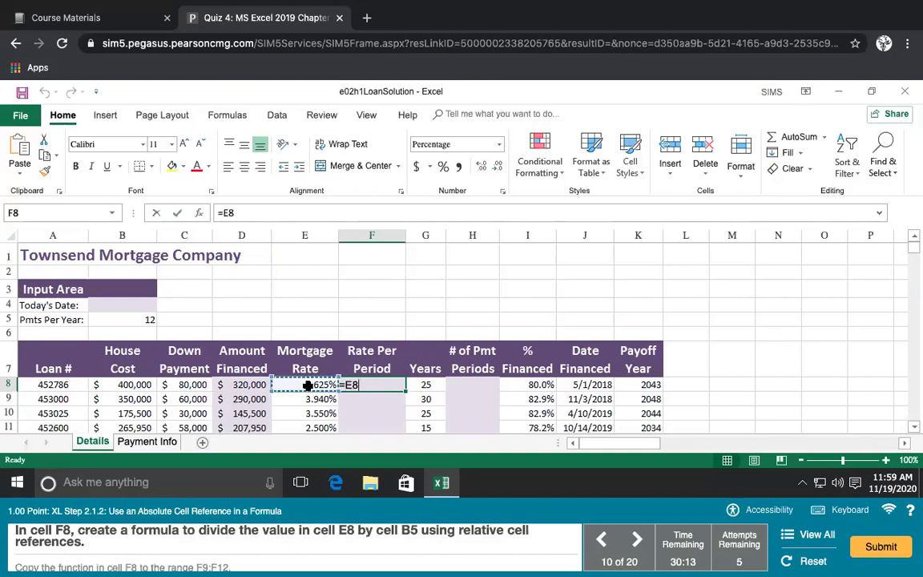
left_click(140, 319)
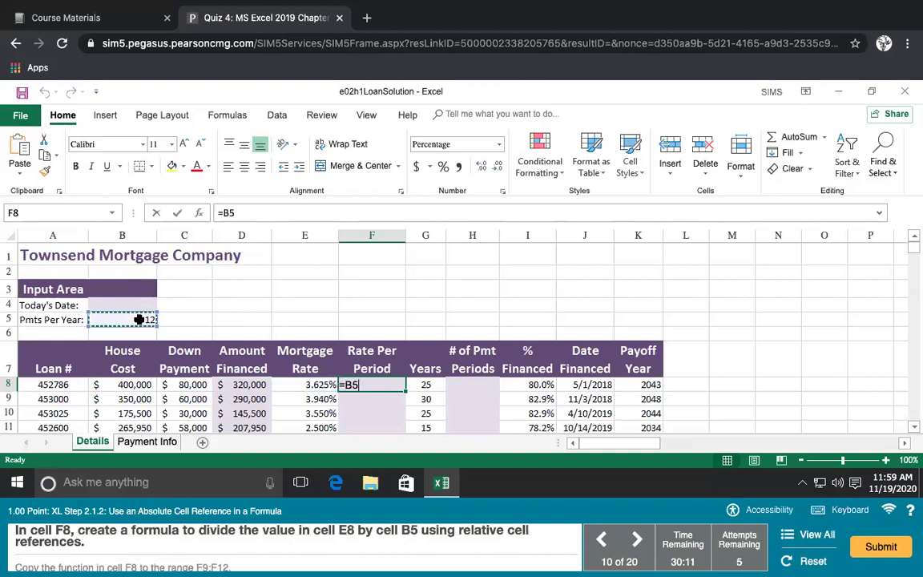
left_click(319, 383)
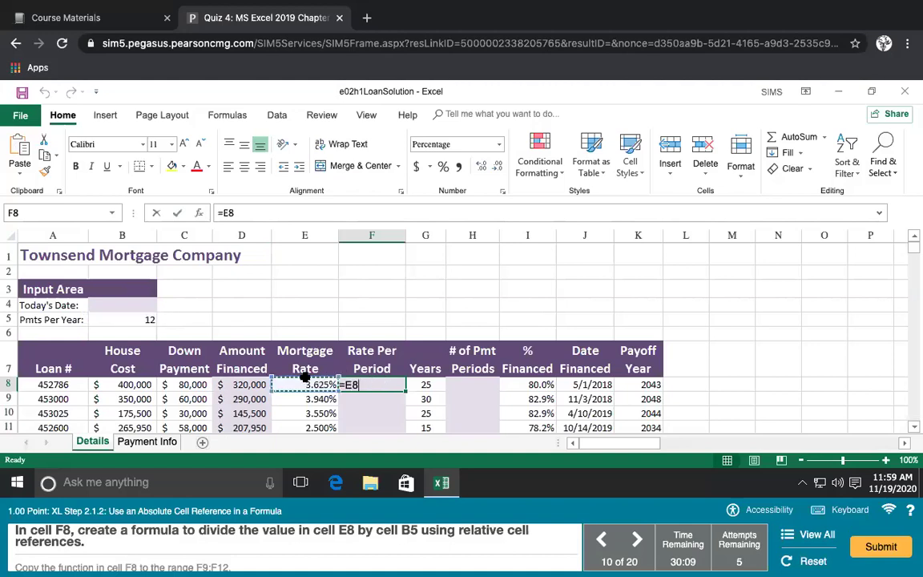
type("/")
left_click(109, 318)
key("Return")
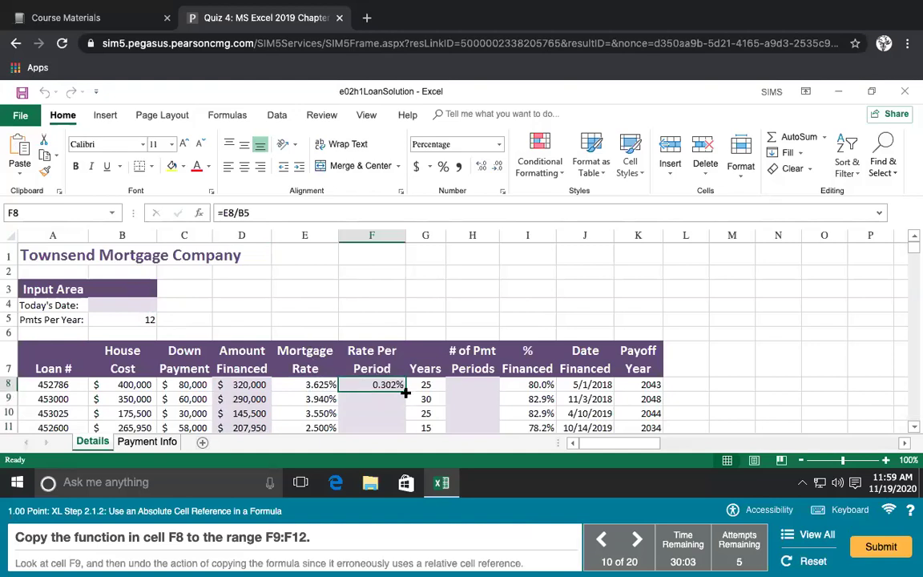
- Fill F8's formula down to F12, then undo the erroneous copy
mouse_move(398, 389)
left_mouse_down()
mouse_move(403, 455)
mouse_move(392, 375)
left_mouse_up()
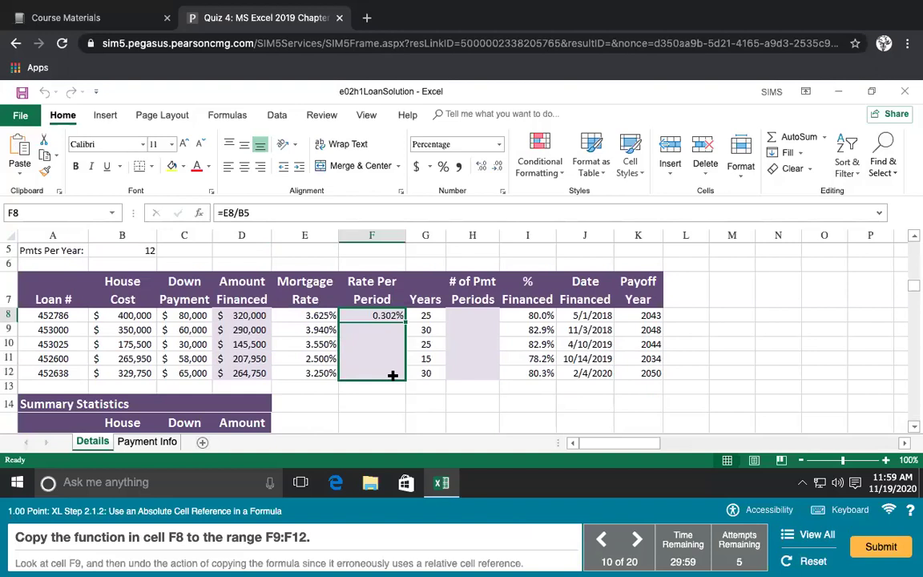
left_click_drag(393, 375, 391, 351)
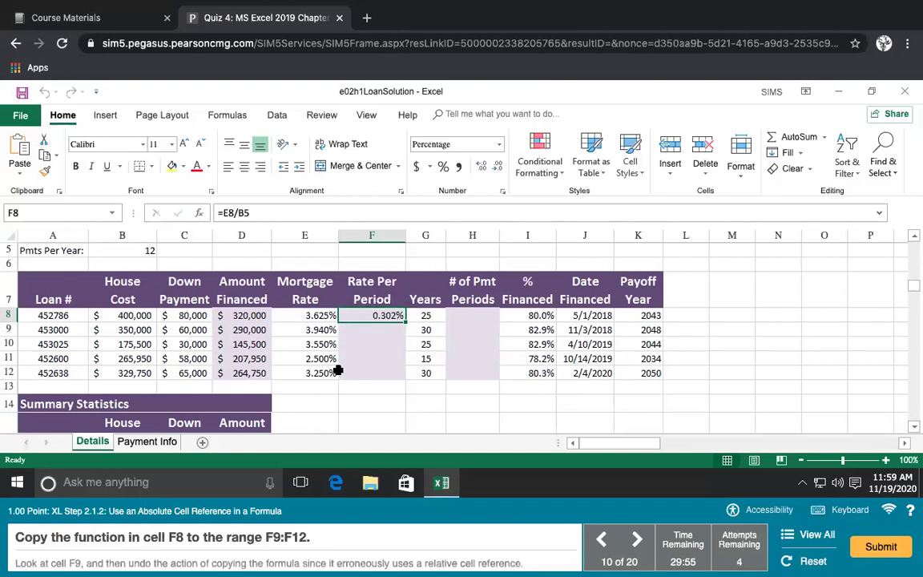
left_click_drag(404, 321, 397, 373)
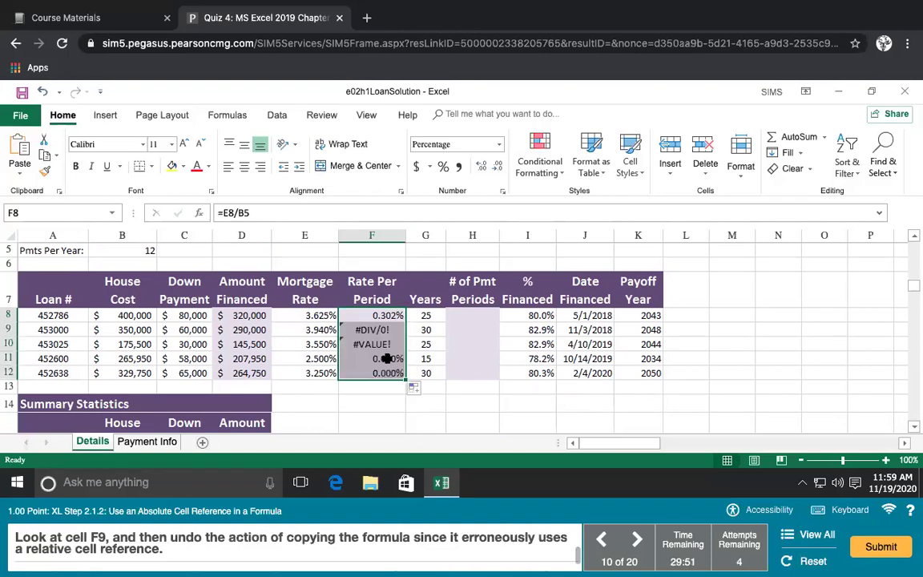
left_click(44, 93)
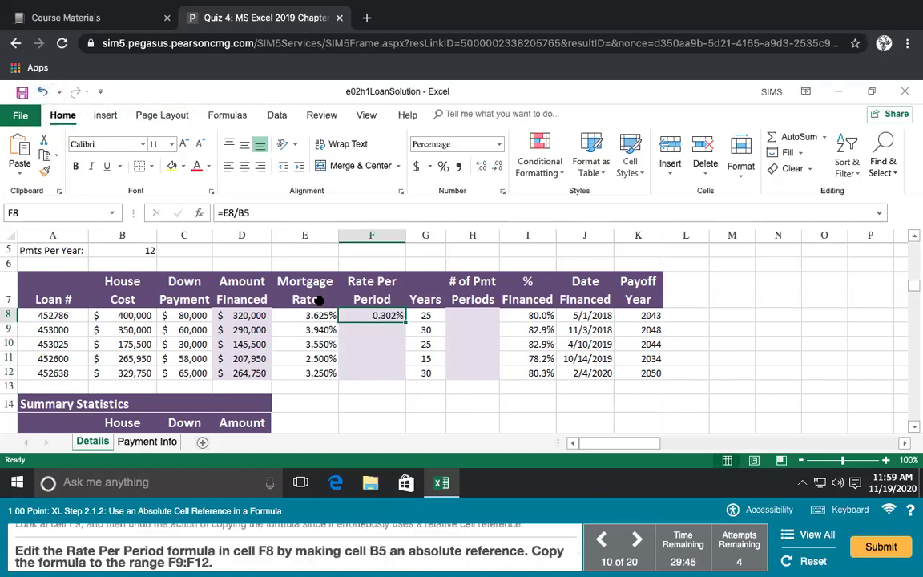
- Change F8 to =E8/$B$5 and fill it down through F12
left_click(255, 211)
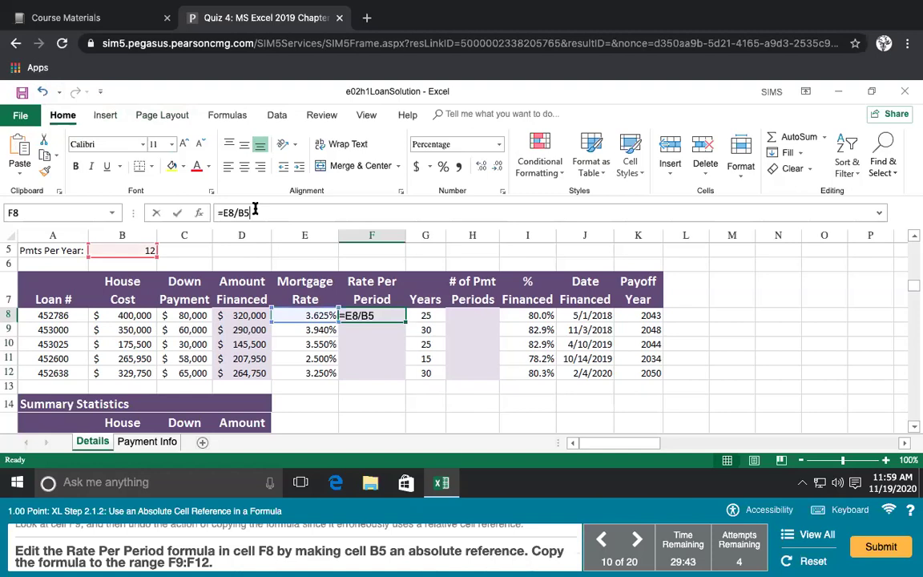
key("F4")
key("Return")
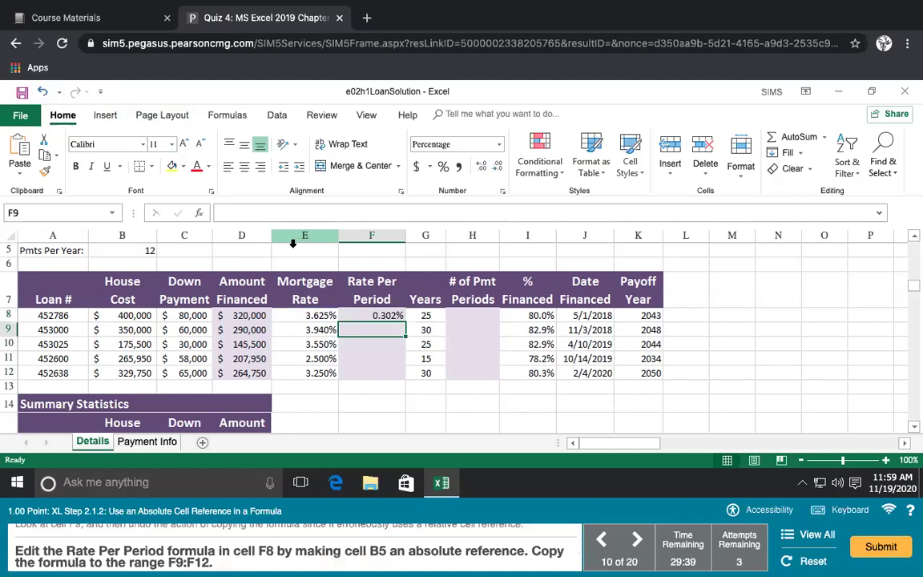
left_click(367, 313)
left_click(262, 212)
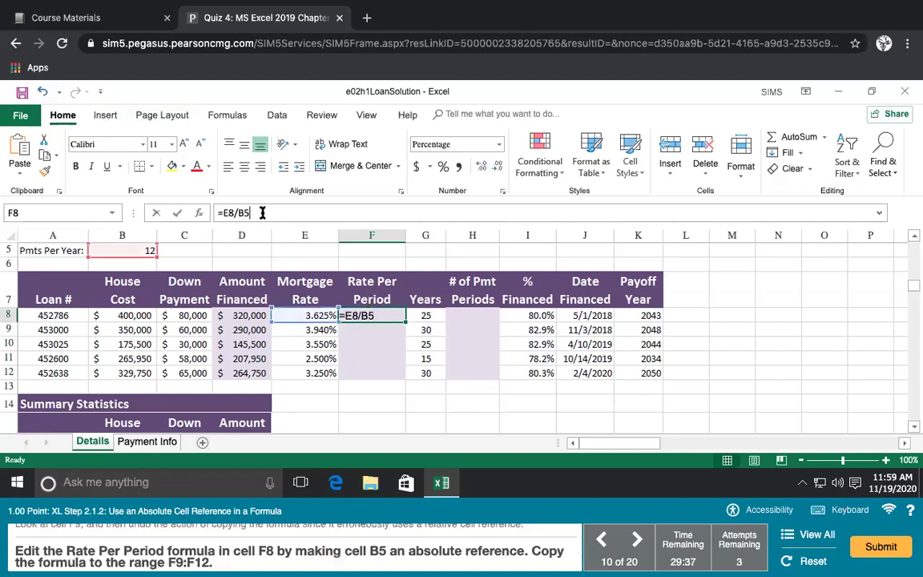
key("F4")
key("Return")
left_click(383, 315)
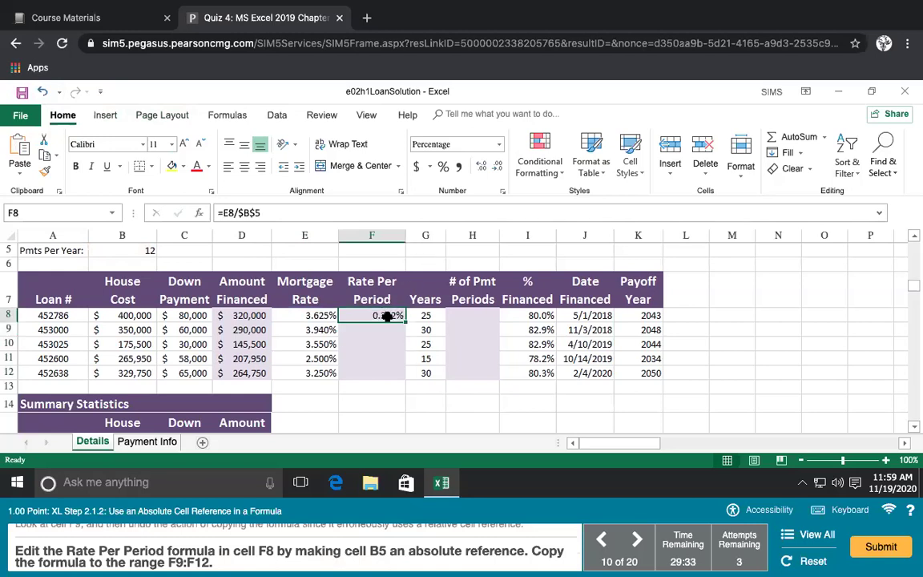
left_click_drag(405, 322, 402, 372)
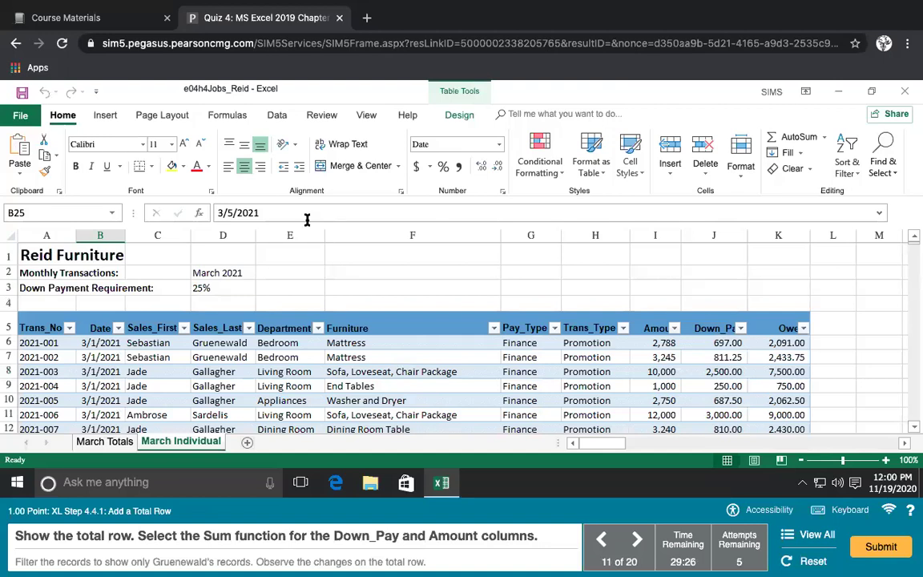
- Go to the View tab, then the Table Tools Design tab for Table1
left_click(365, 116)
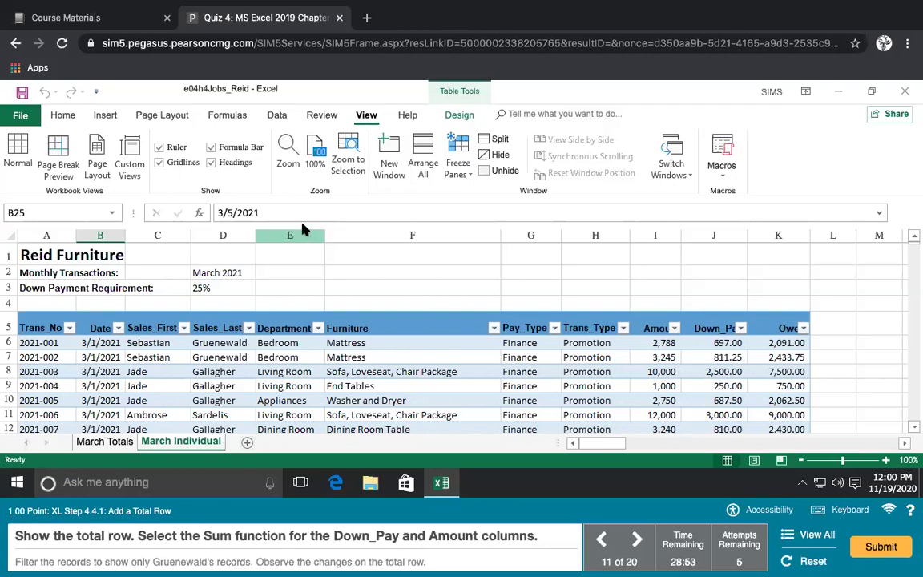
left_click(453, 118)
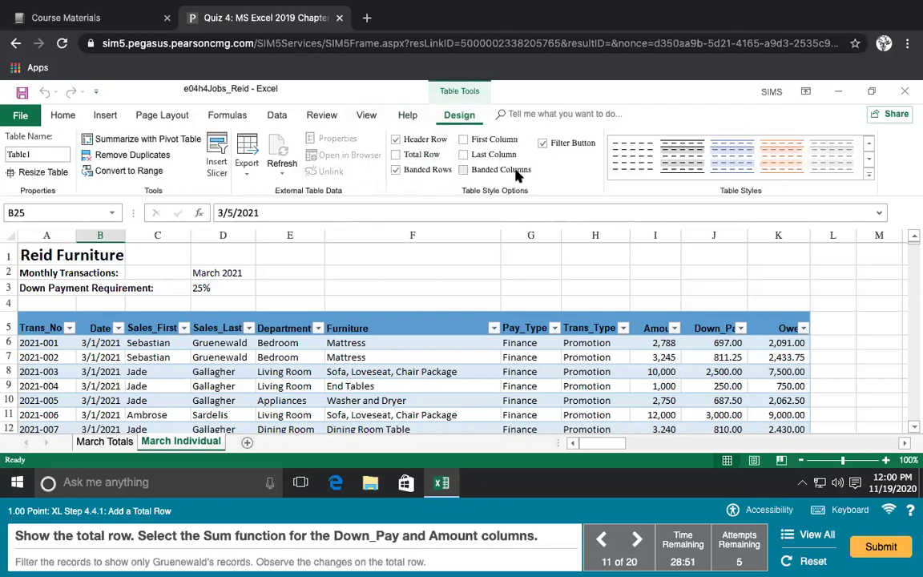
left_click(395, 155)
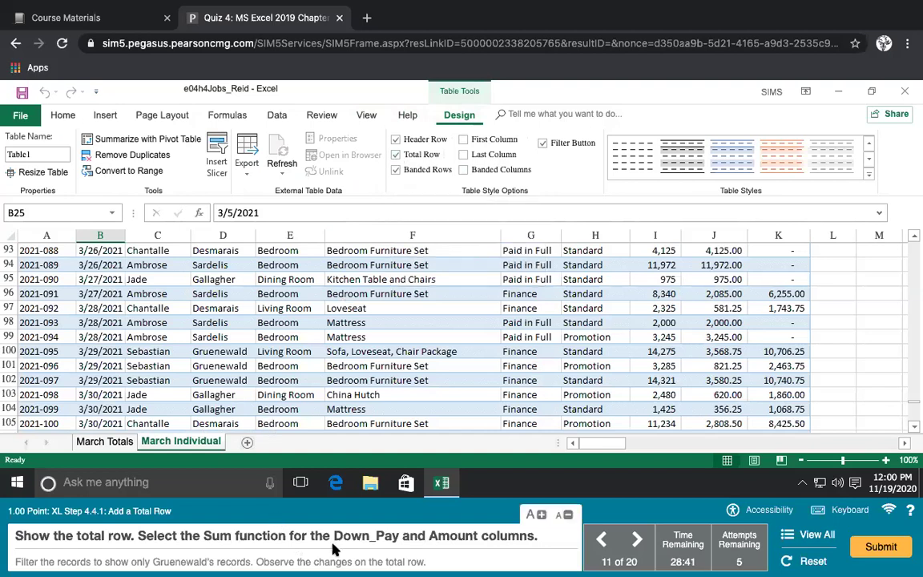
scroll(522, 307, "down", 3)
scroll(522, 307, "up", 2)
scroll(523, 307, "up", 18)
scroll(523, 307, "up", 14)
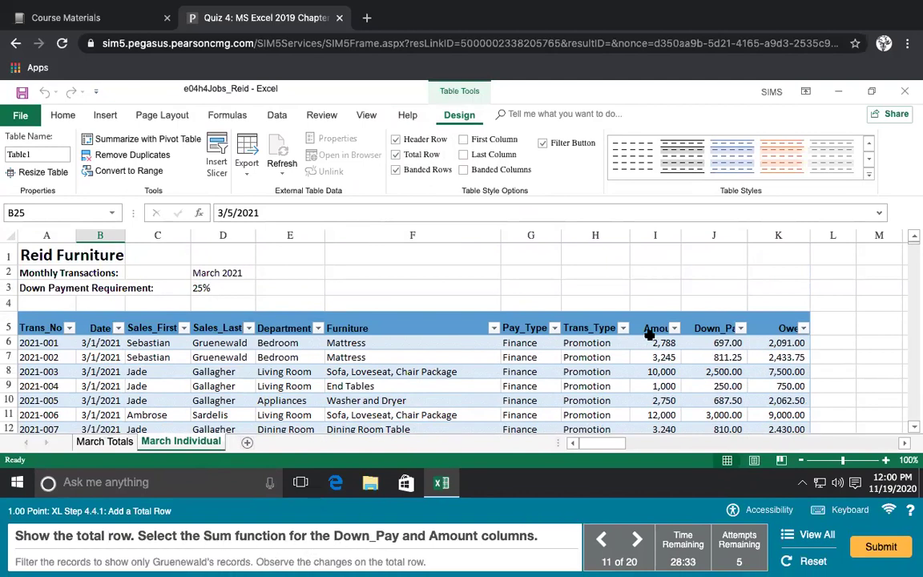
left_click(739, 328)
key("ctrl+Down")
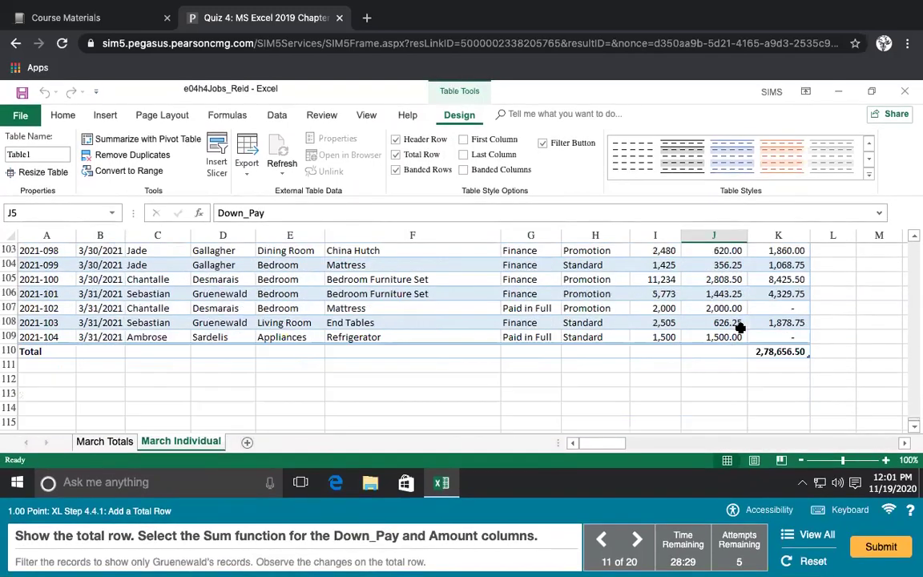
scroll(729, 335, "up", 15)
scroll(726, 329, "up", 7)
scroll(728, 312, "up", 10)
left_click(729, 275)
left_click(731, 290)
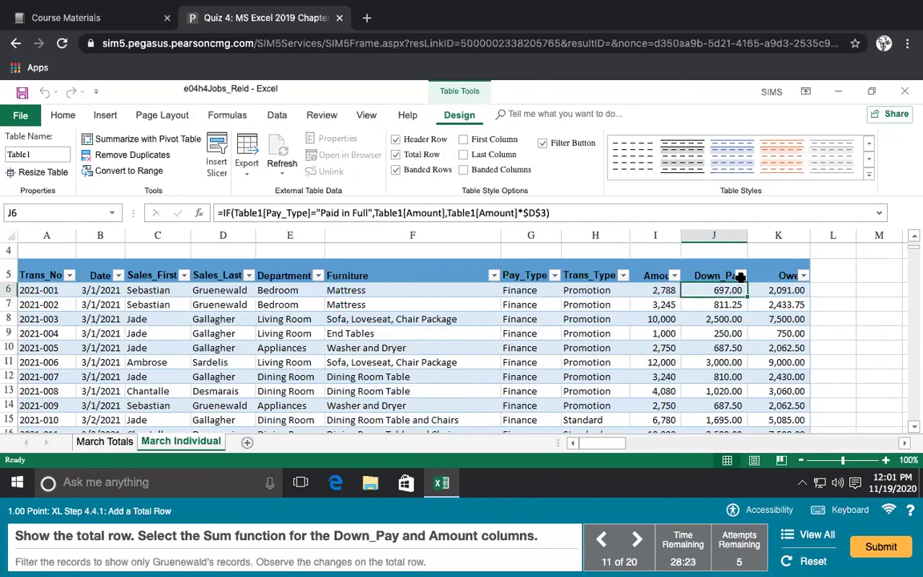
double_click(734, 275)
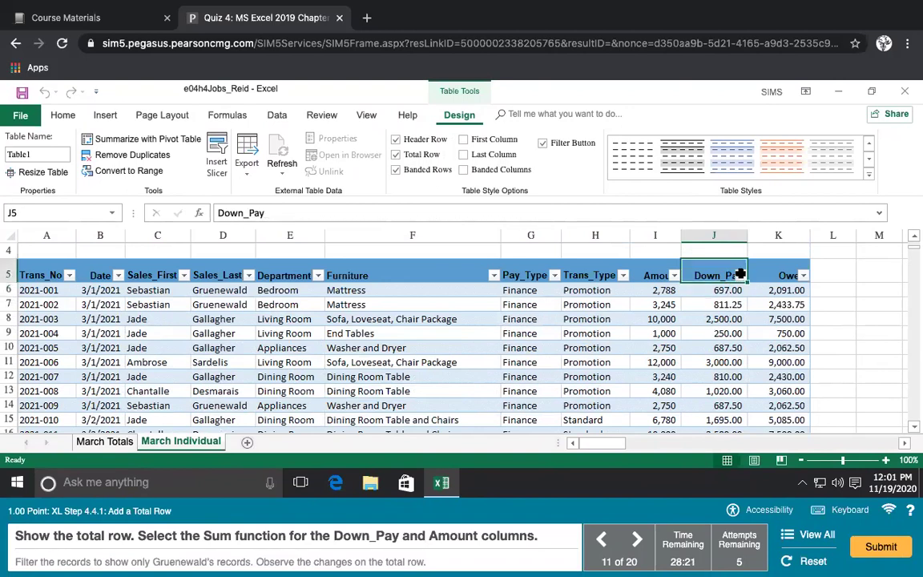
left_click(725, 290)
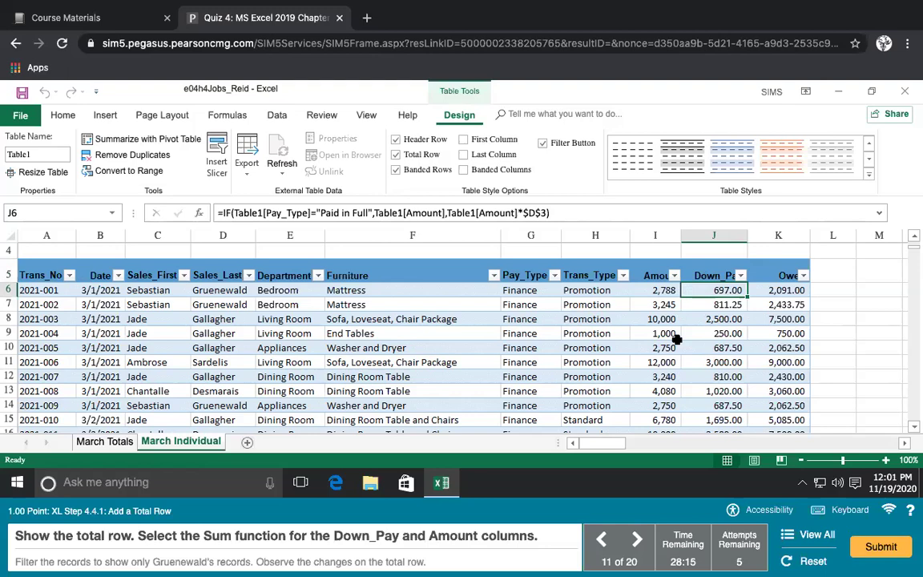
scroll(677, 340, "down", 12)
scroll(677, 338, "down", 19)
scroll(681, 340, "down", 2)
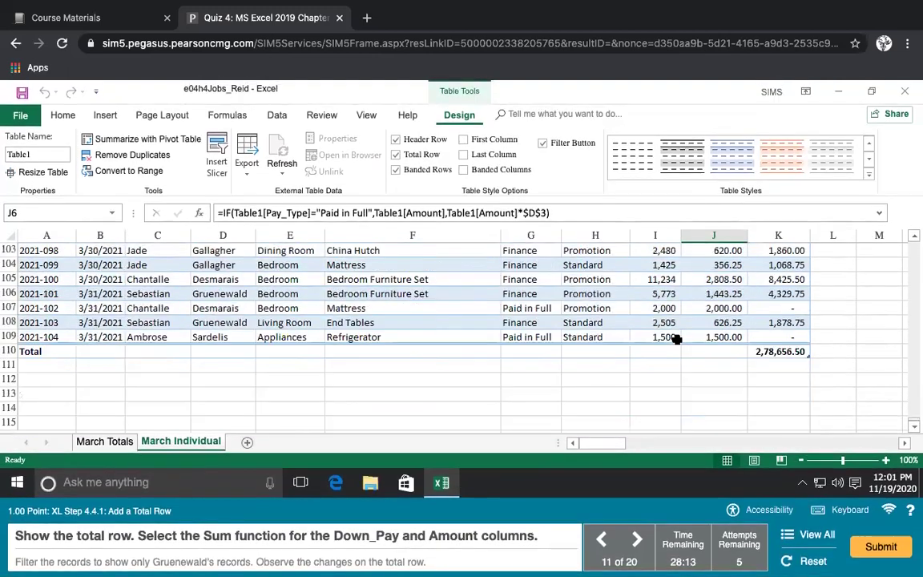
left_click(718, 338)
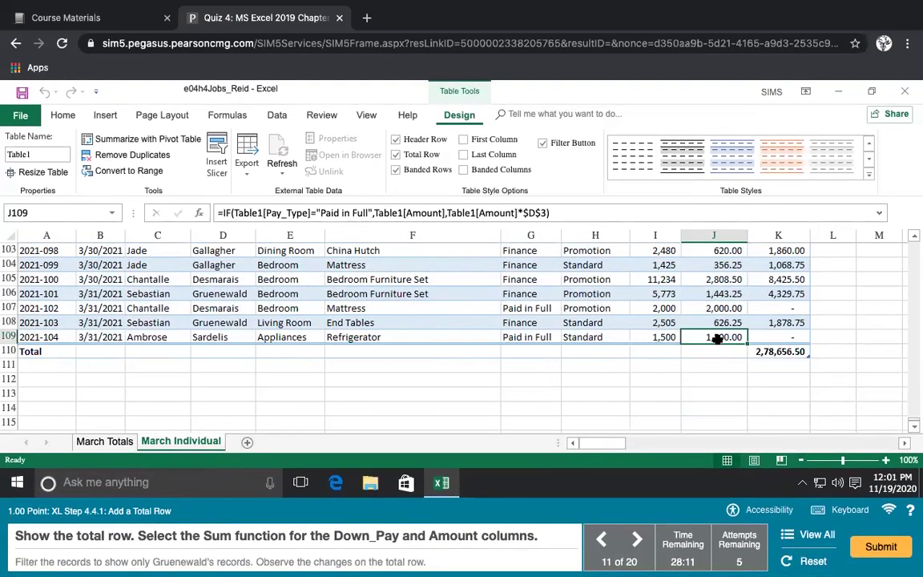
scroll(718, 338, "up", 2)
scroll(719, 338, "up", 20)
scroll(718, 338, "up", 12)
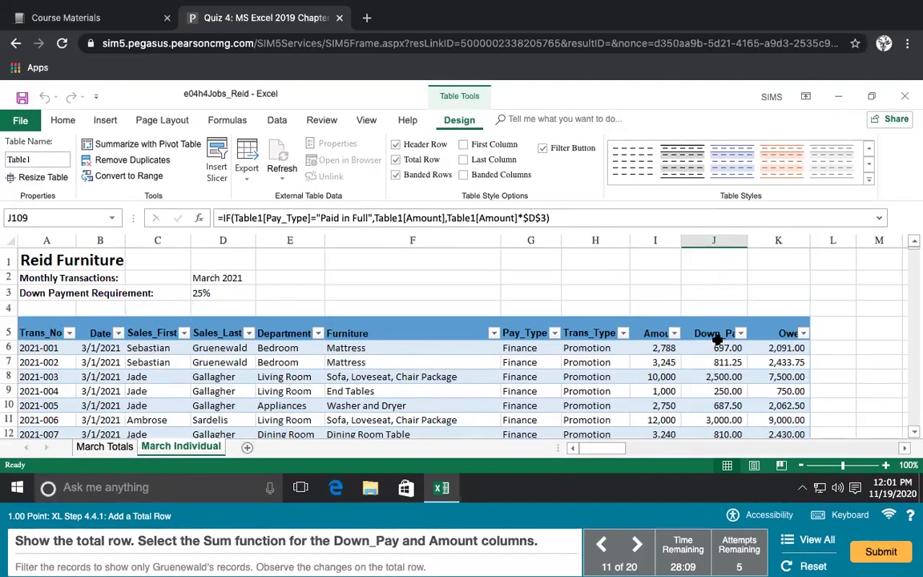
left_click_drag(651, 327, 699, 327)
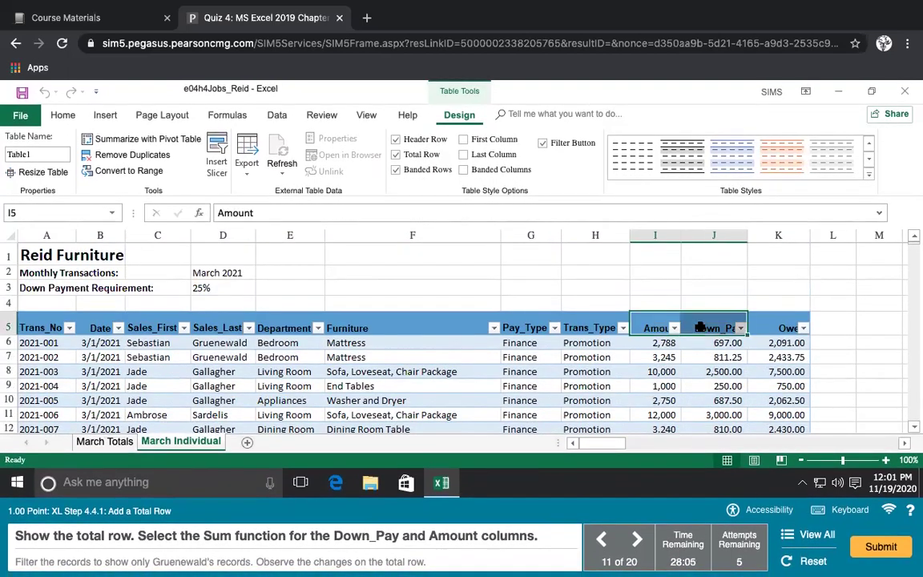
right_click(700, 327)
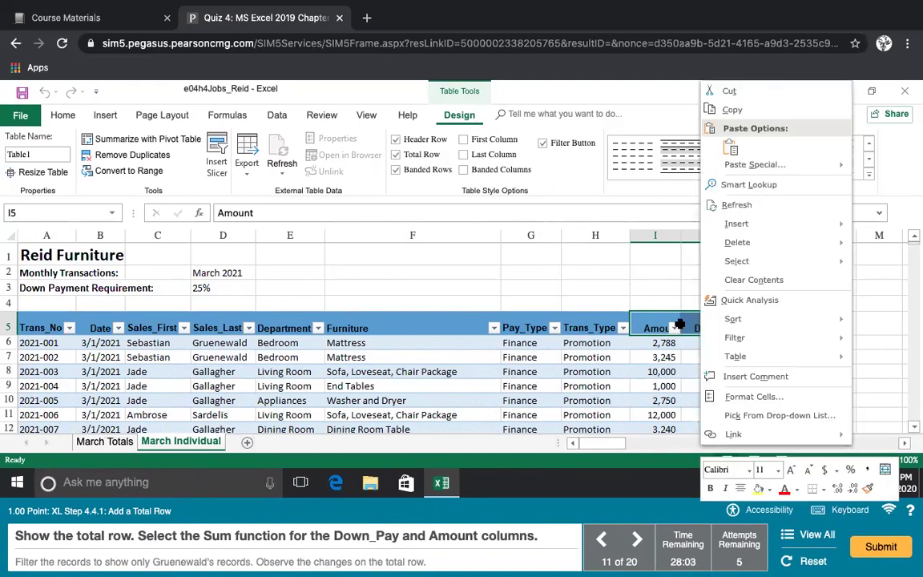
left_click(680, 325)
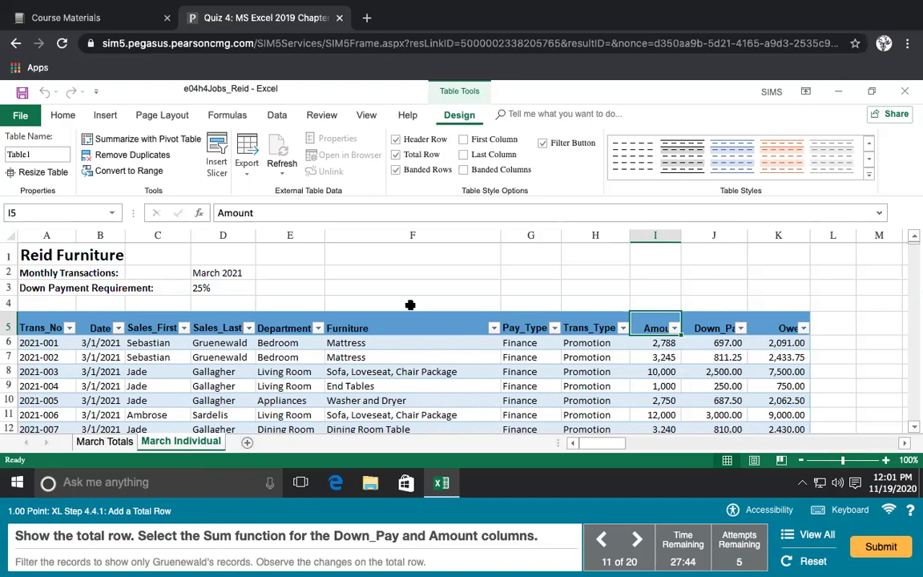
scroll(462, 332, "down", 7)
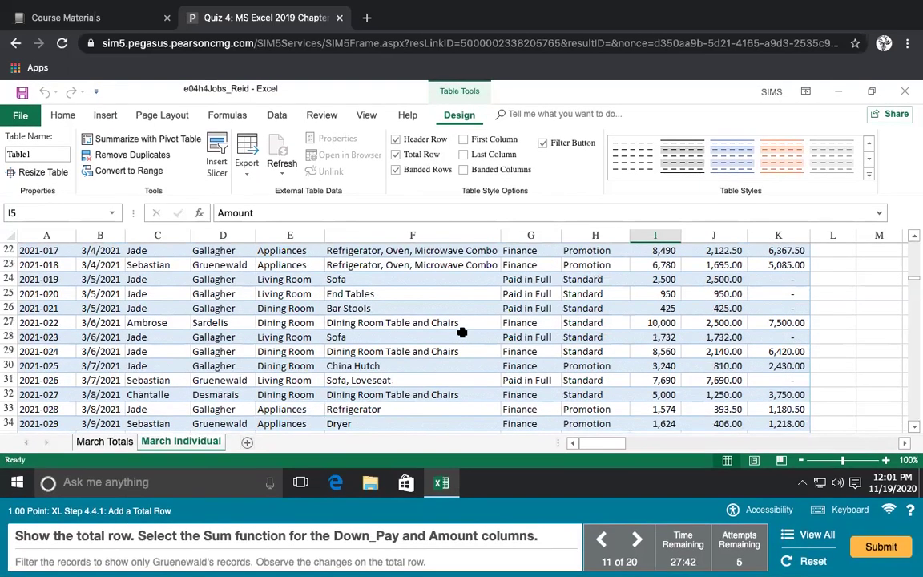
scroll(421, 316, "up", 7)
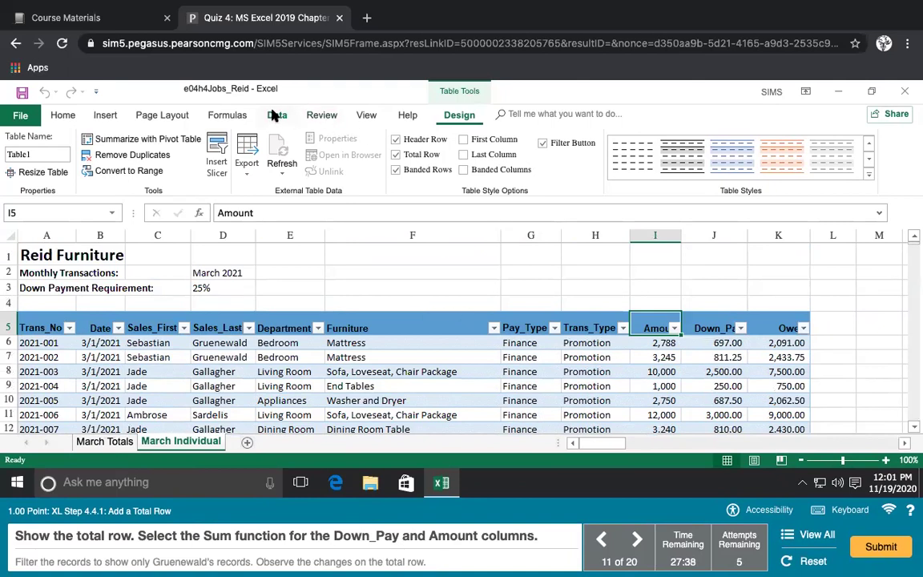
left_click(275, 117)
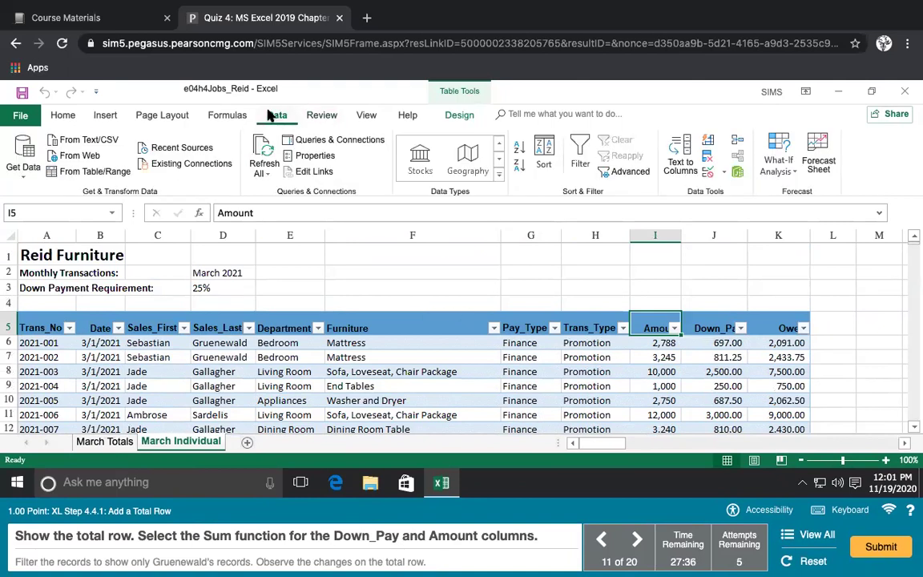
left_click(51, 112)
left_click(824, 137)
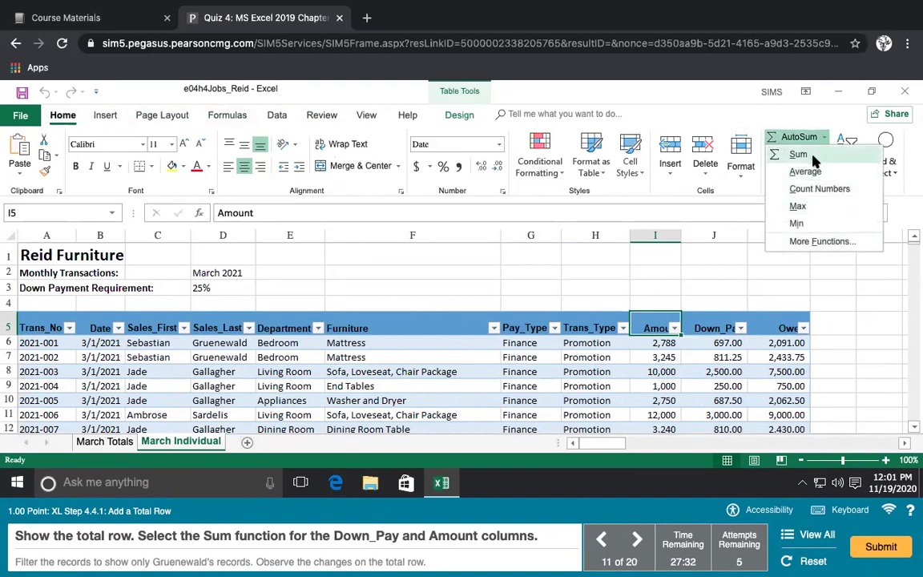
left_click(798, 154)
left_click_drag(664, 324, 710, 325)
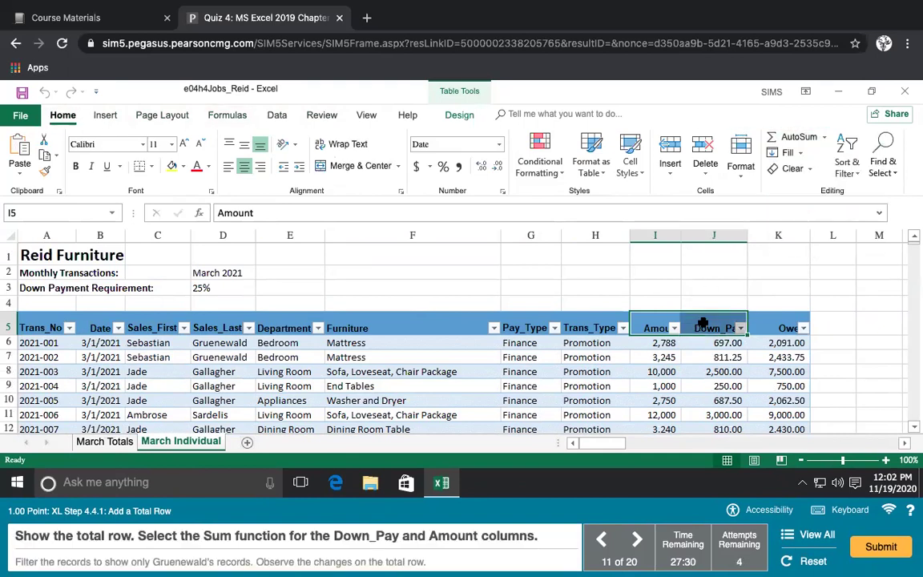
left_click(823, 137)
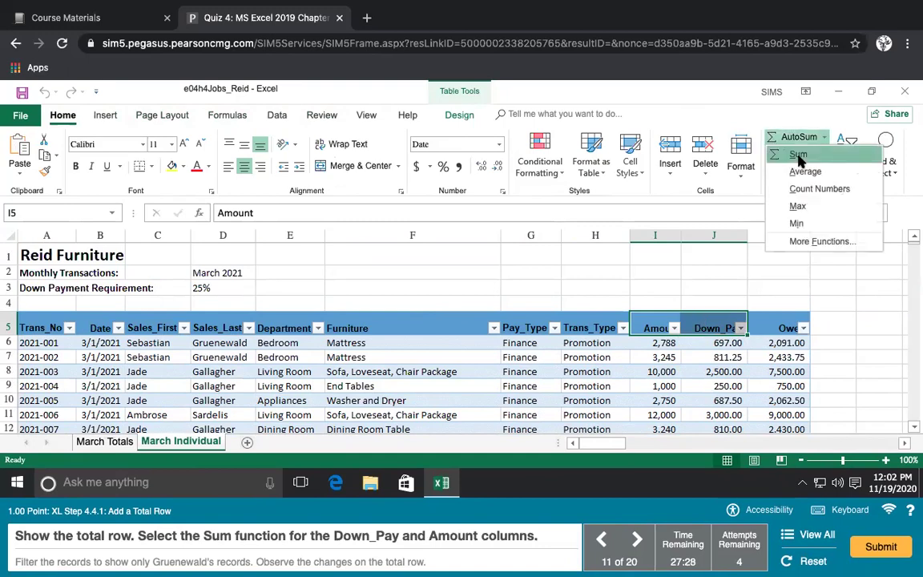
left_click(793, 154)
scroll(723, 302, "down", 12)
scroll(723, 302, "down", 13)
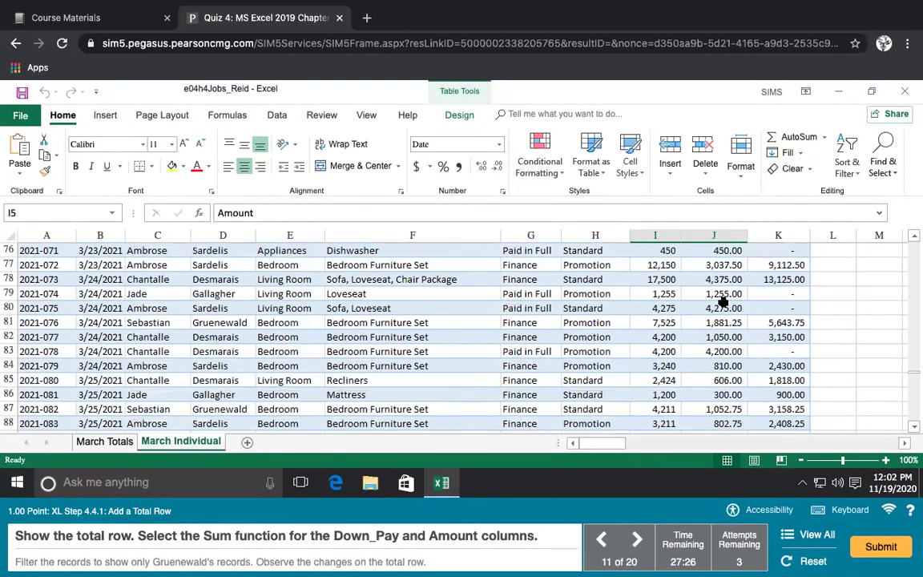
scroll(723, 303, "down", 7)
scroll(723, 302, "up", 4)
scroll(723, 303, "up", 9)
scroll(723, 302, "up", 15)
scroll(723, 302, "up", 4)
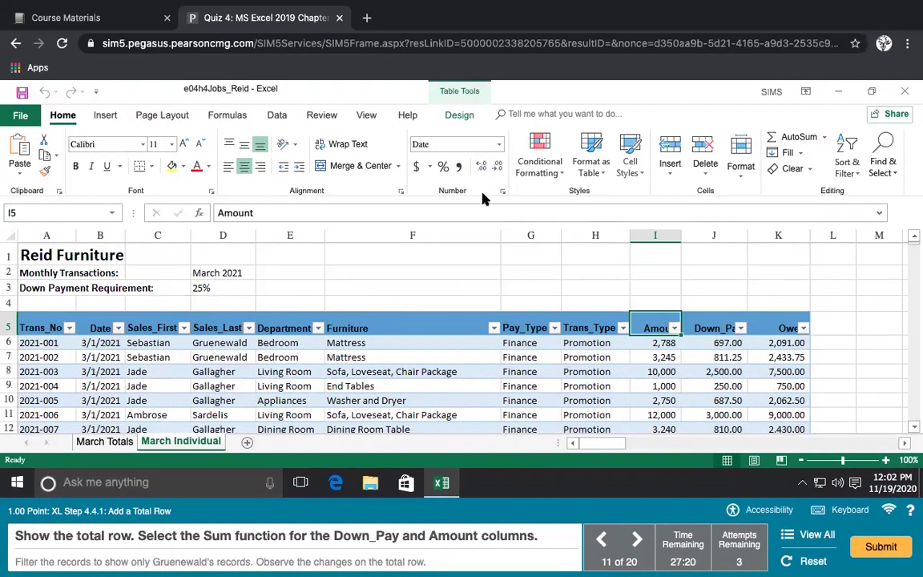
left_click(449, 115)
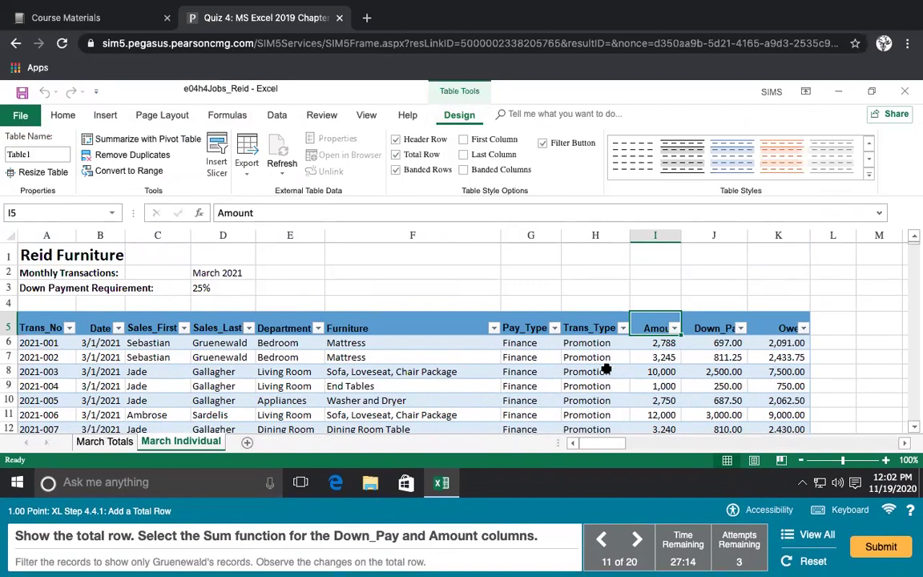
- Set the Total row's Down_Pay (J110) and Amount (I110) cells to Sum
scroll(607, 369, "down", 3)
scroll(609, 367, "down", 18)
scroll(611, 366, "down", 10)
scroll(616, 363, "down", 2)
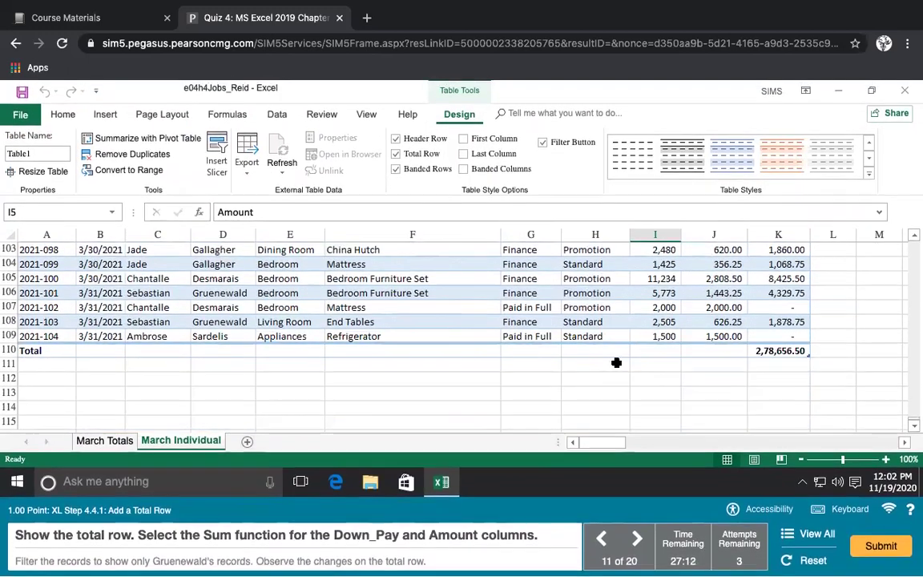
left_click(711, 354)
left_click(753, 353)
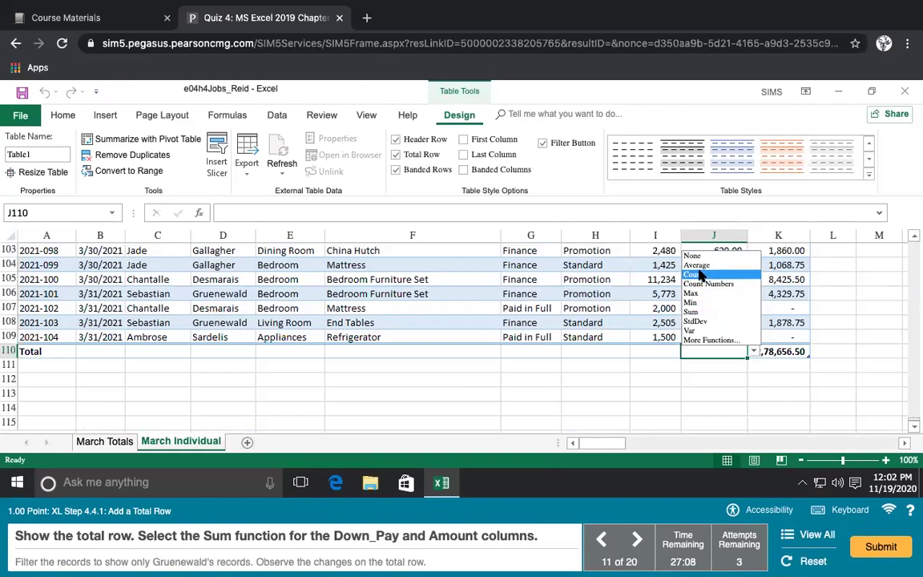
left_click(698, 312)
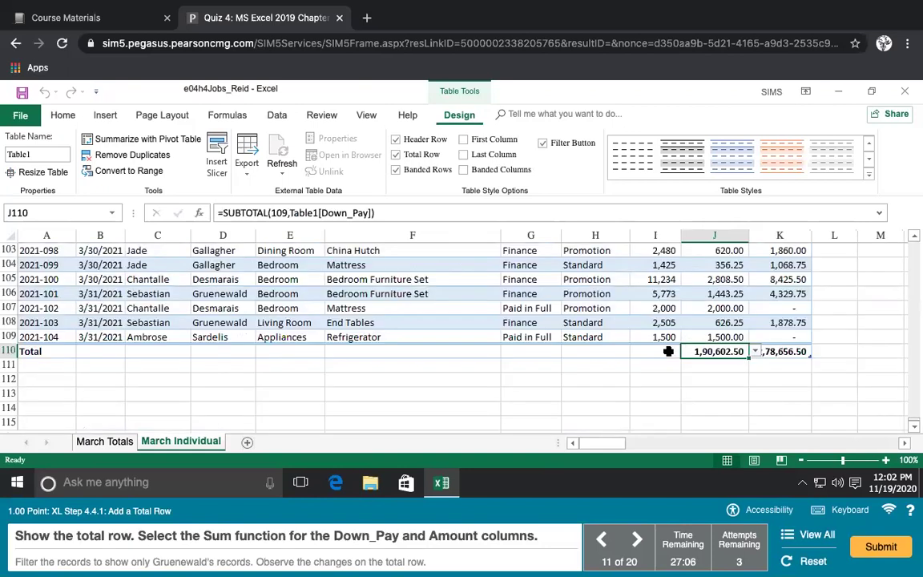
left_click(669, 351)
left_click(687, 351)
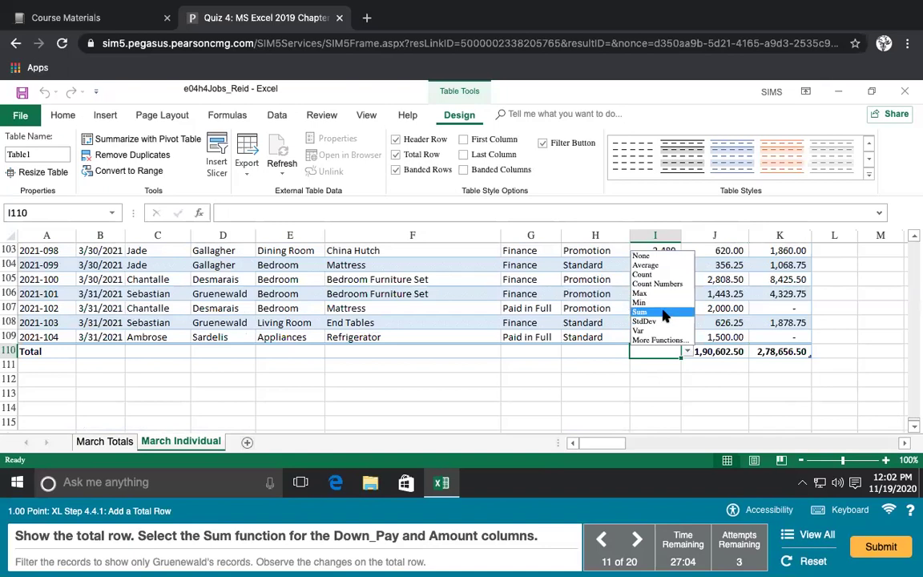
left_click(663, 313)
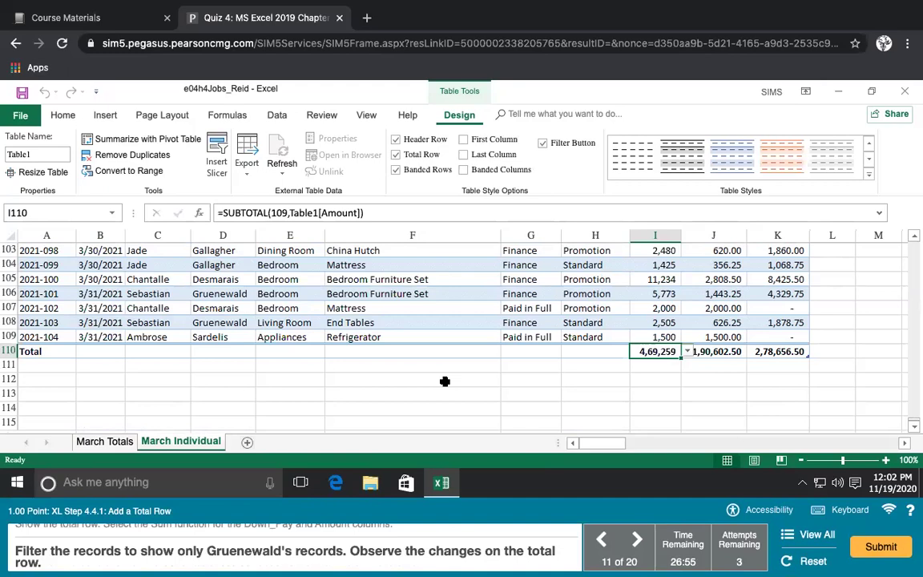
- Filter the table's Sales_Last column so only Gruenewald's records are shown
scroll(445, 381, "up", 19)
scroll(445, 382, "up", 15)
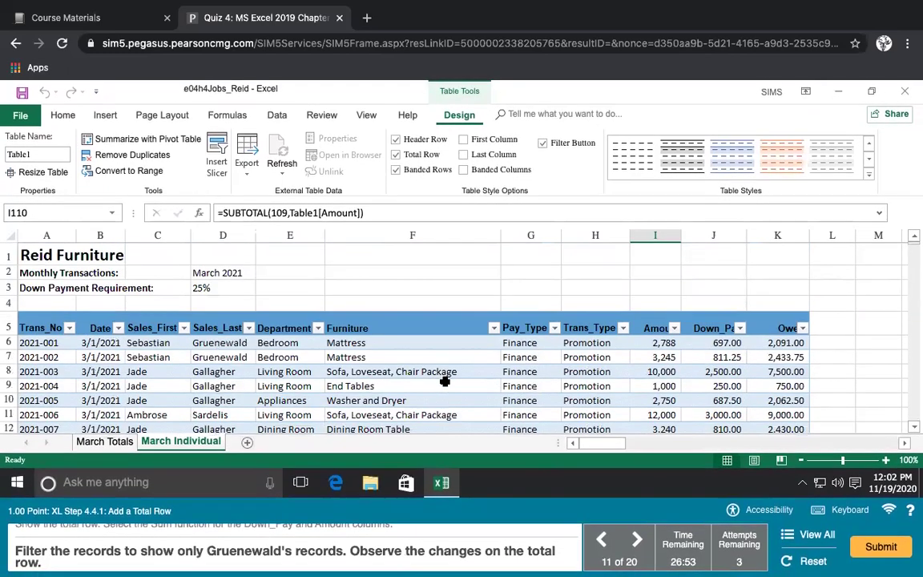
left_click(275, 114)
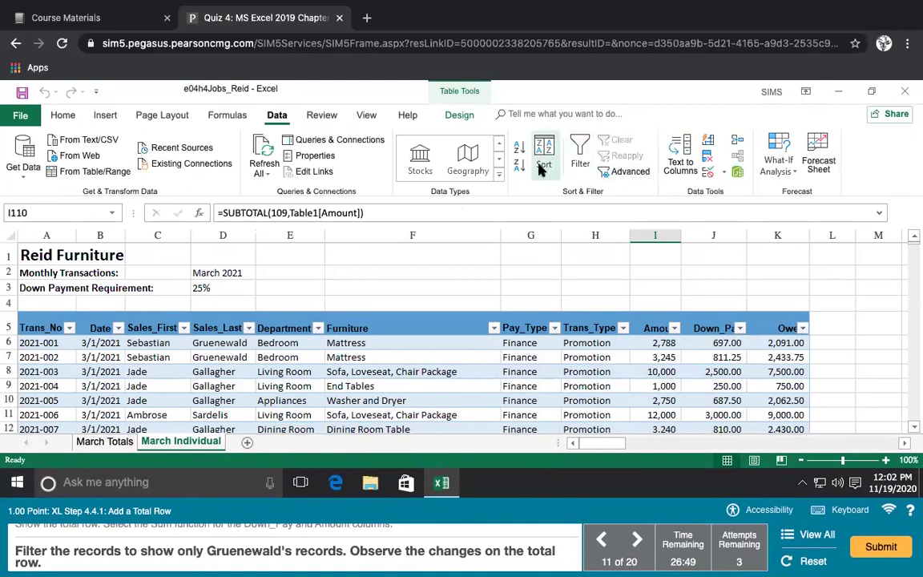
left_click(582, 161)
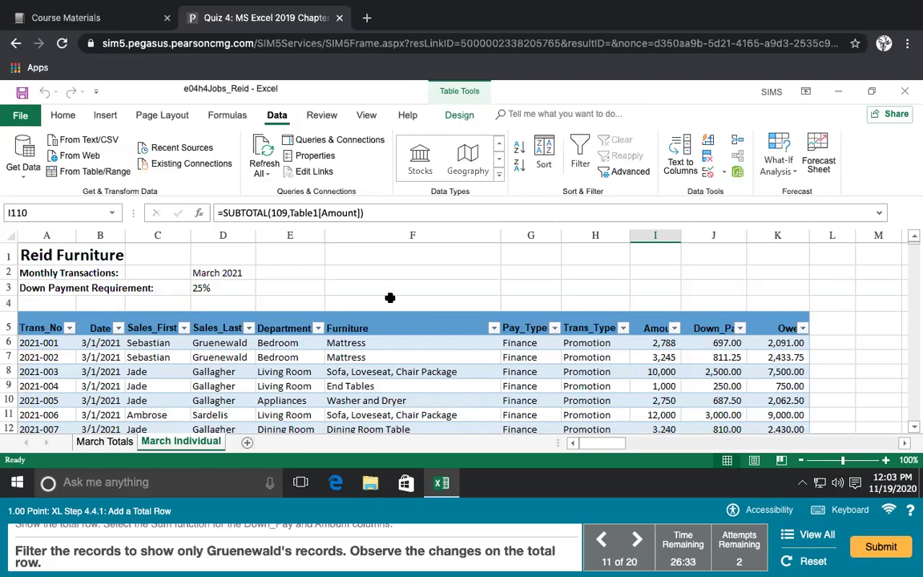
left_click(228, 329)
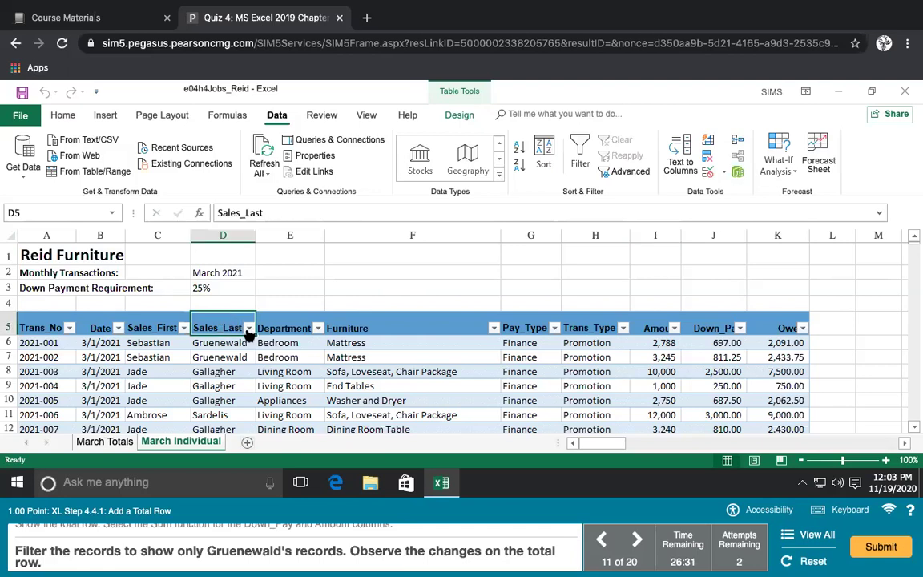
left_click(248, 328)
left_click(309, 230)
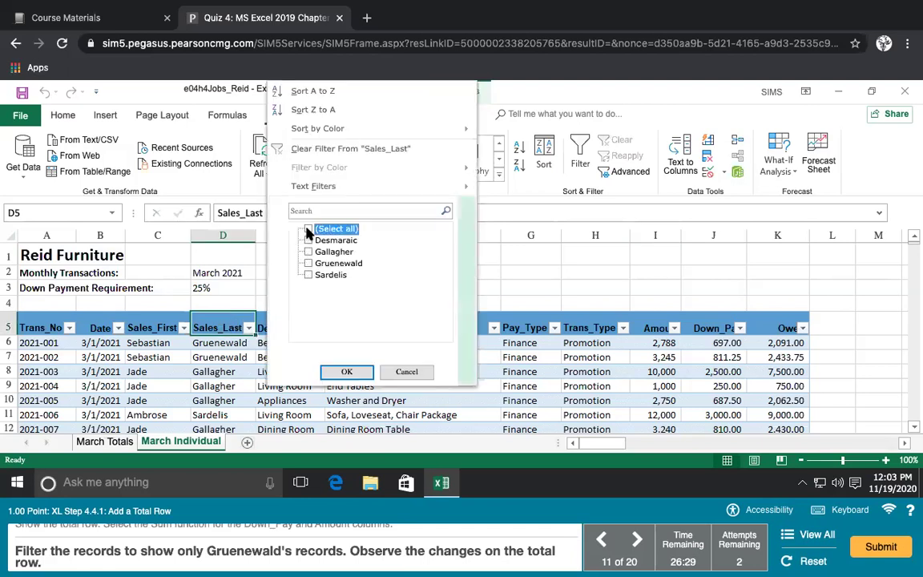
left_click(308, 263)
left_click(347, 372)
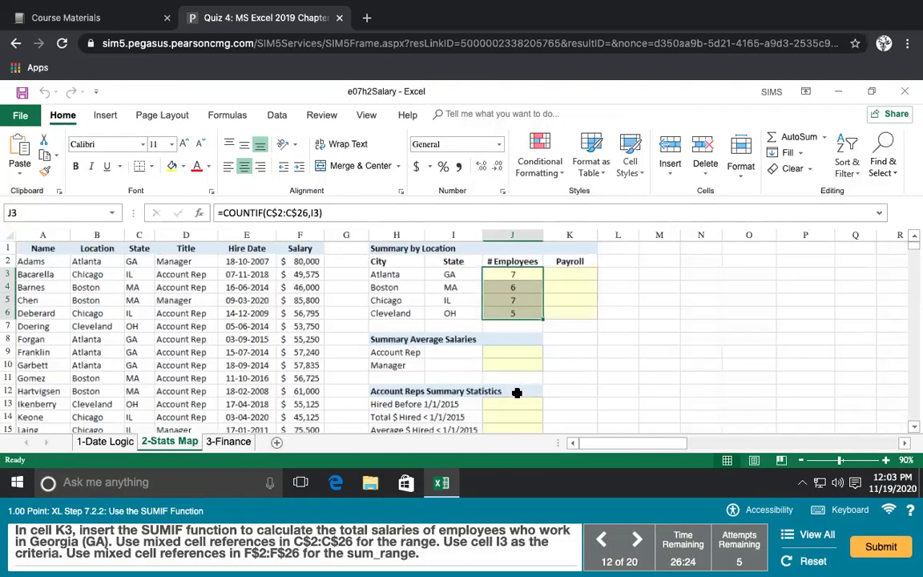
- Insert a SUMIF function into cell K3 from the Math & Trig library
left_click(563, 276)
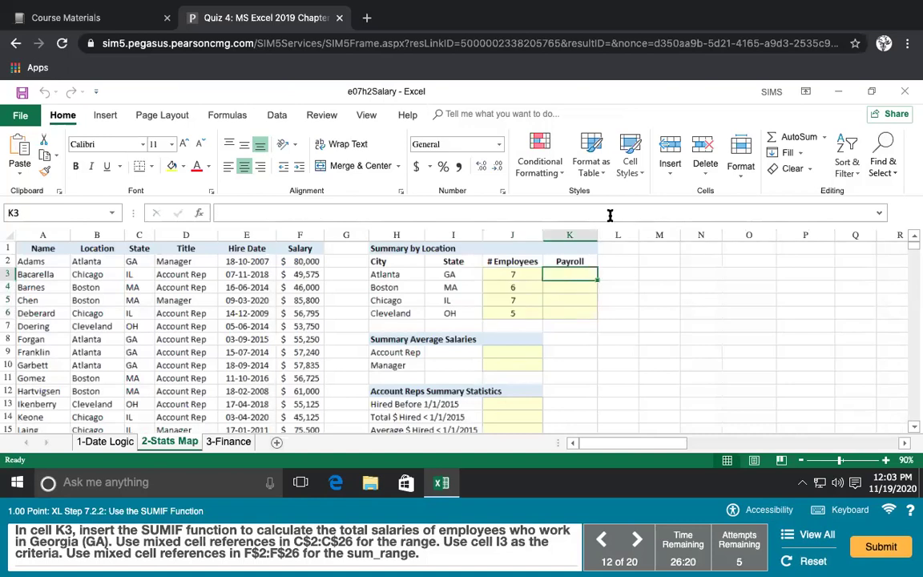
left_click(225, 114)
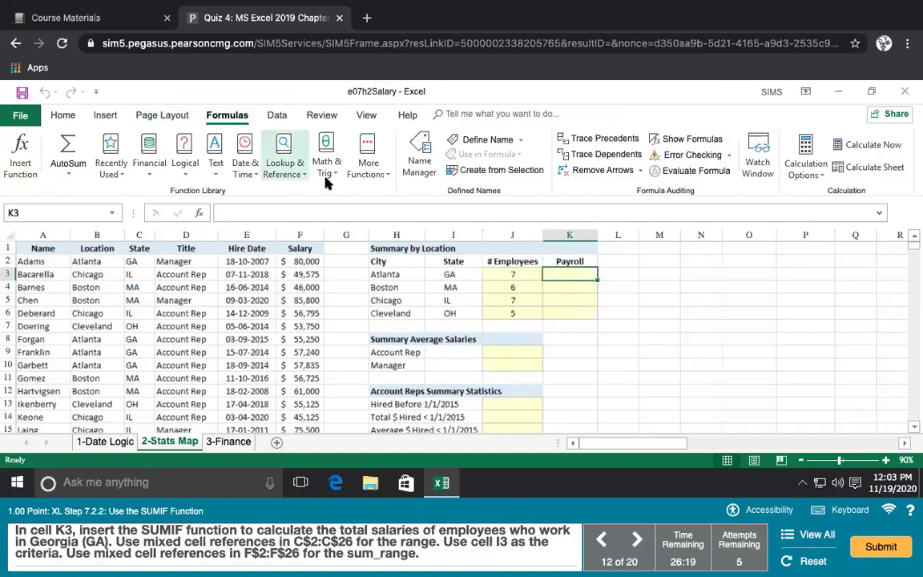
left_click(244, 152)
left_click(195, 162)
left_click(195, 162)
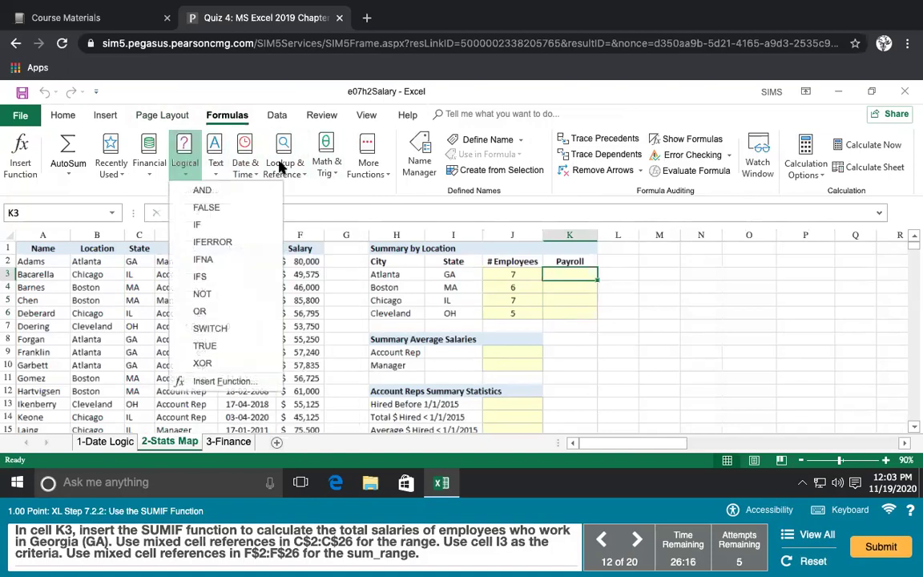
left_click(329, 163)
left_click(330, 165)
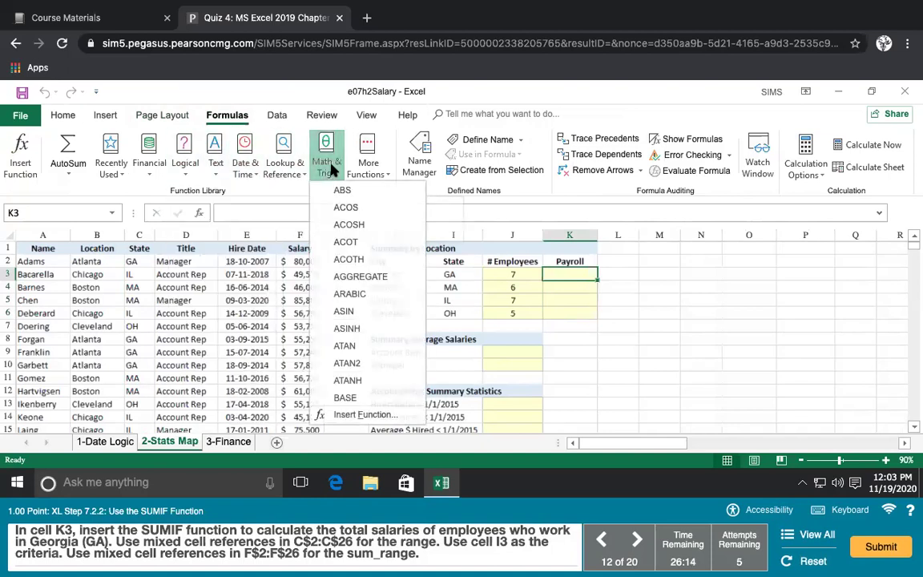
scroll(355, 274, "down", 3)
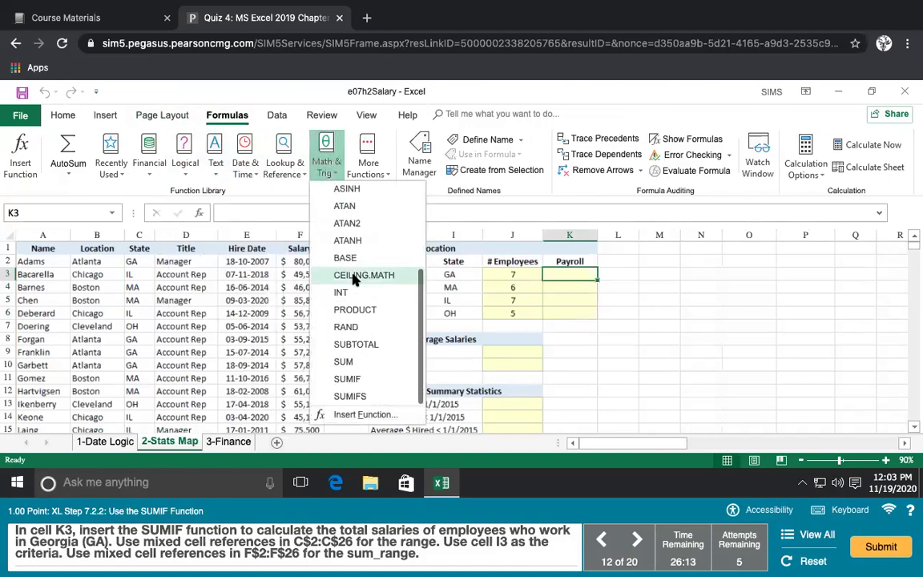
left_click(365, 379)
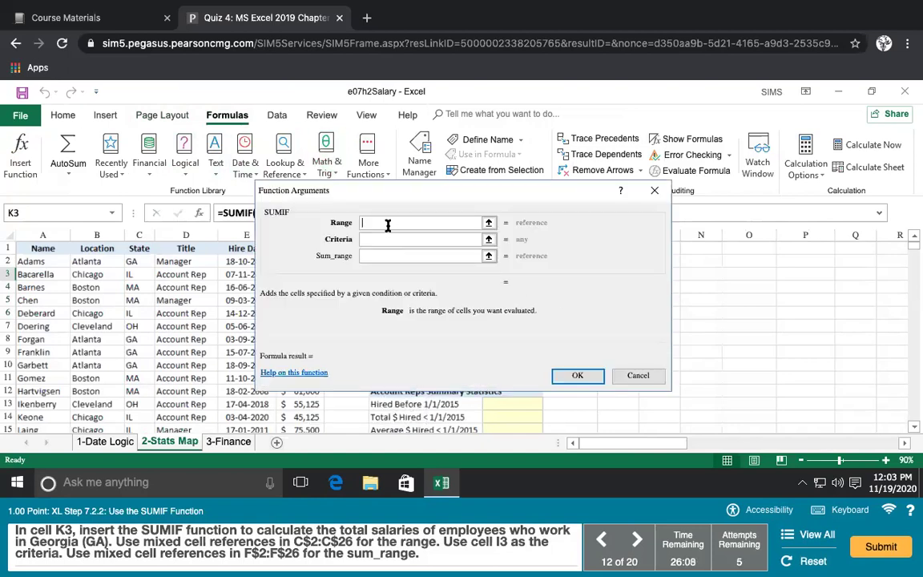
- Fill in the SUMIF arguments: a column C range, criteria I3, sum range F$2:F$26
left_click_drag(328, 190, 323, 190)
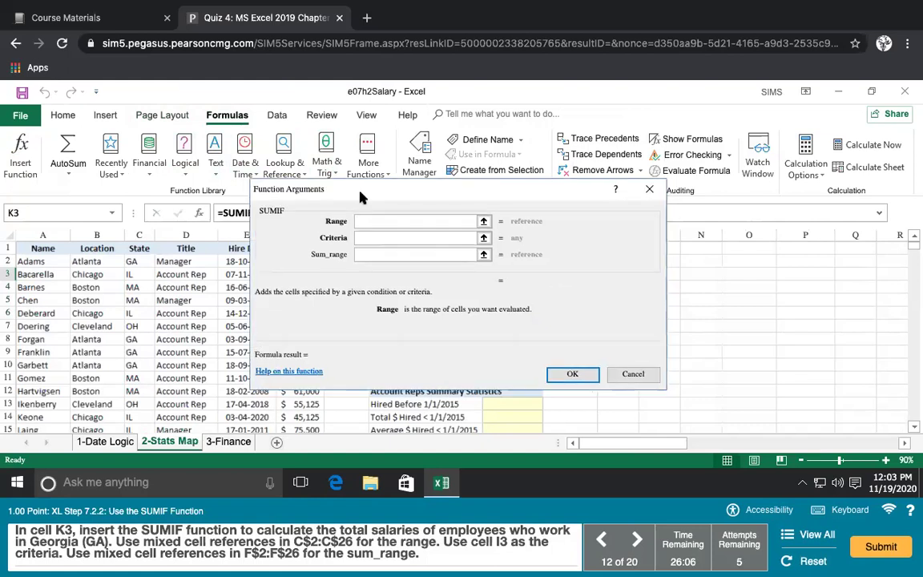
type("C")
left_click(383, 247)
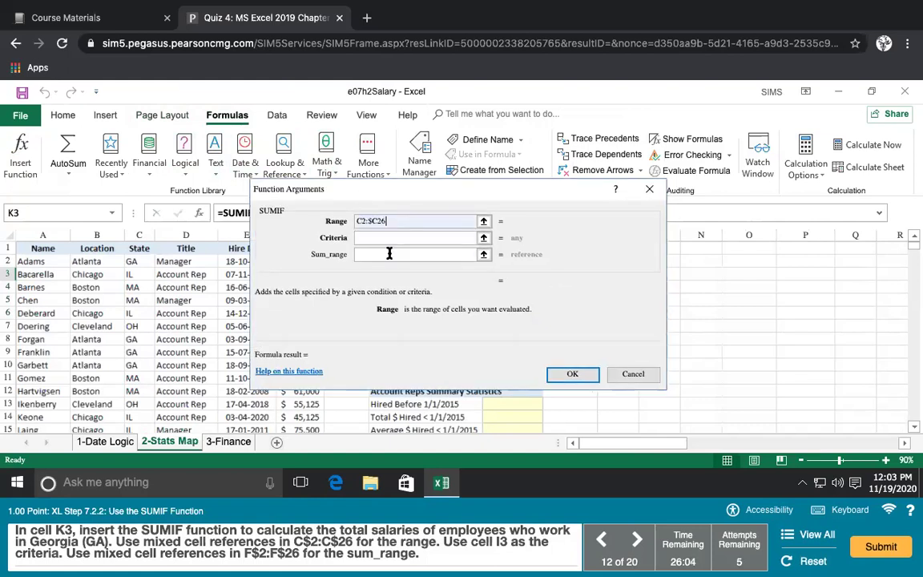
left_click(412, 238)
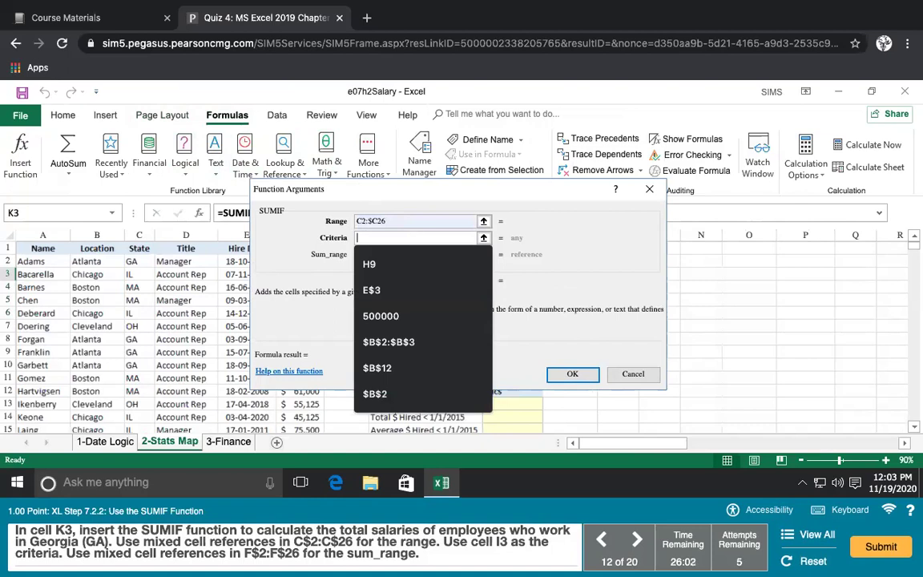
type("I3")
left_click(406, 254)
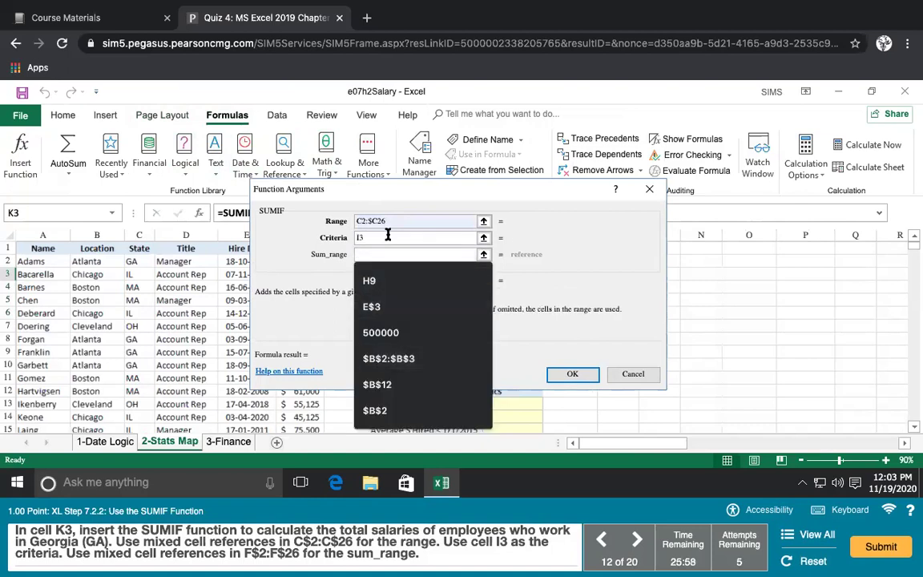
type("F")
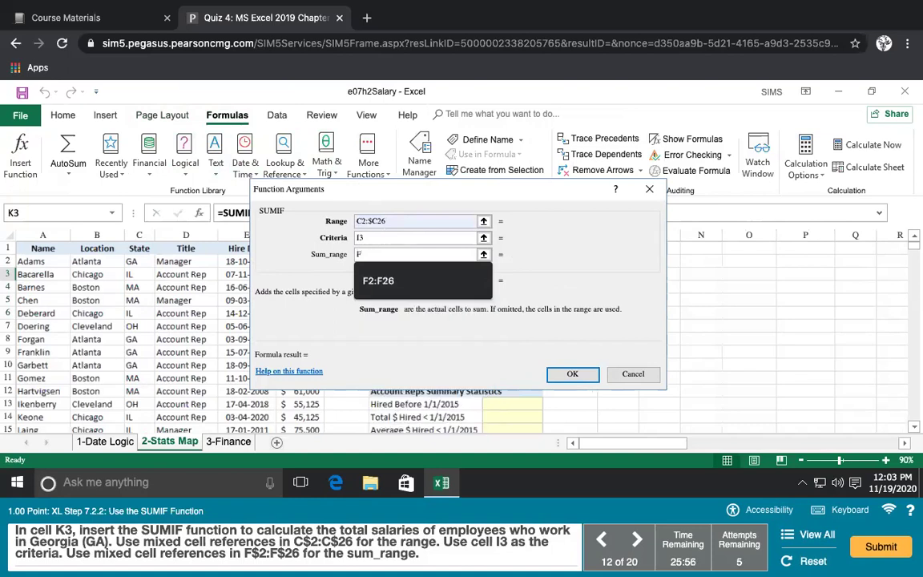
type("$@:")
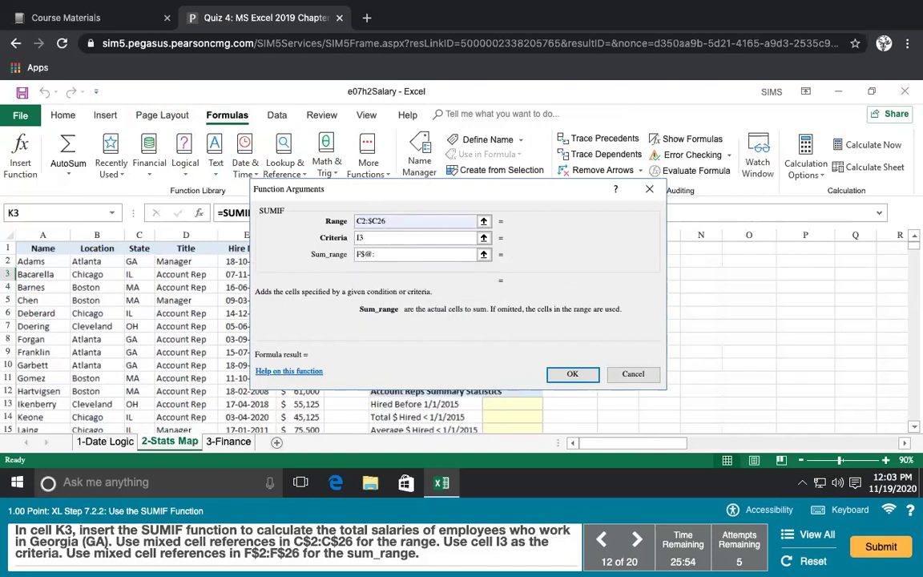
type("F$26")
key("Left")
key("Left")
key("Left")
key("BackSpace")
key("BackSpace")
type("2")
left_click(556, 374)
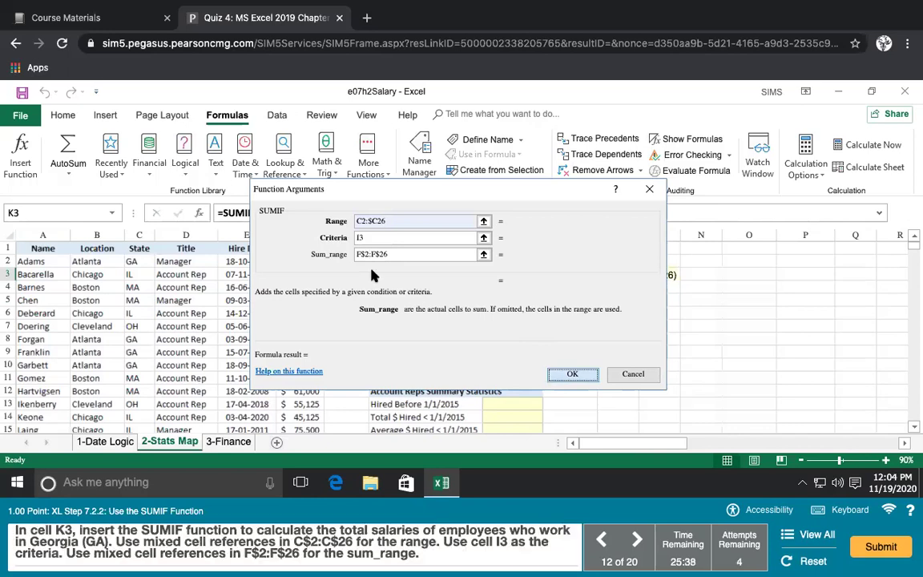
- Correct the SUMIF range to C$2:C$26 and finish the formula in K3
left_click(377, 224)
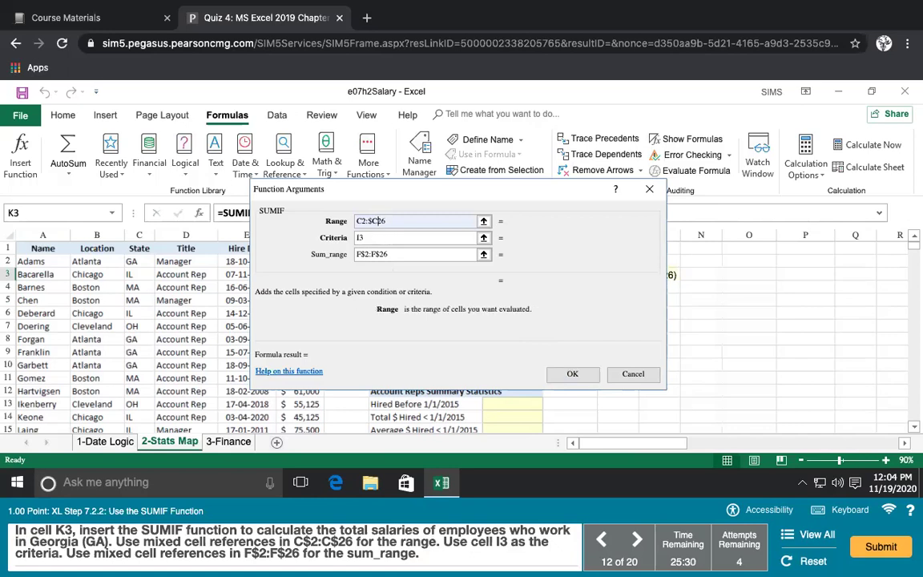
type("$")
left_click(371, 221)
key("BackSpace")
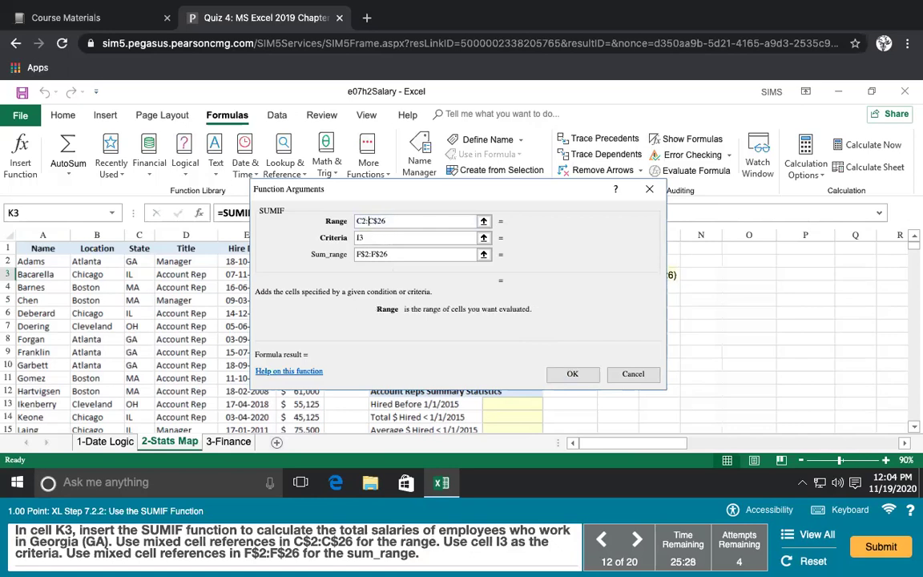
left_click(361, 221)
type("$")
left_click(572, 373)
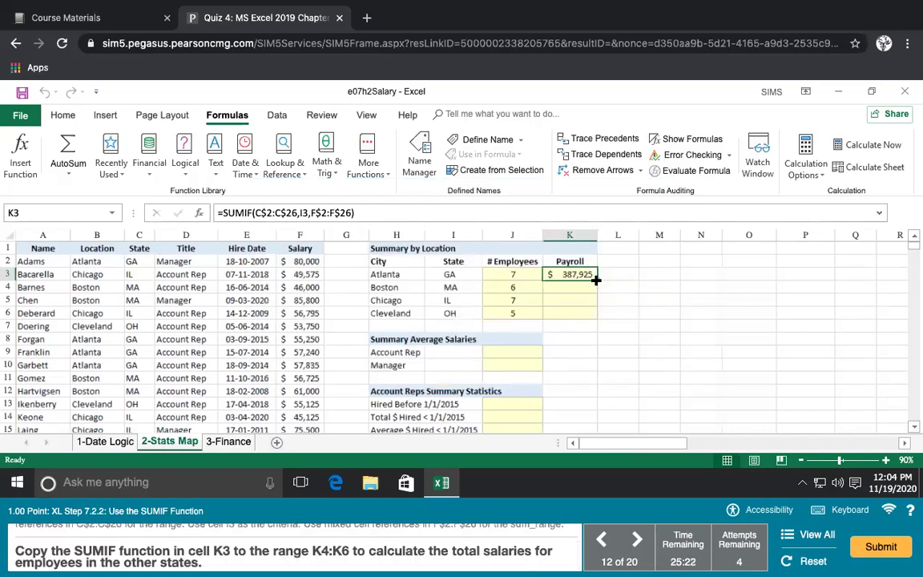
- Copy the K3 formula down through K6, then add Edition to the PivotTable Filters area
left_click_drag(594, 287, 595, 309)
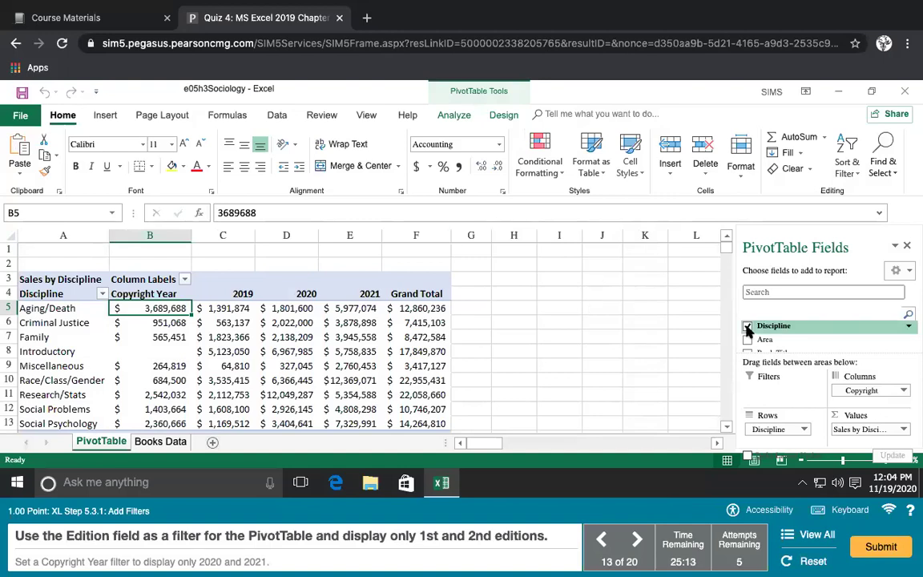
scroll(757, 332, "down", 1)
scroll(766, 333, "down", 2)
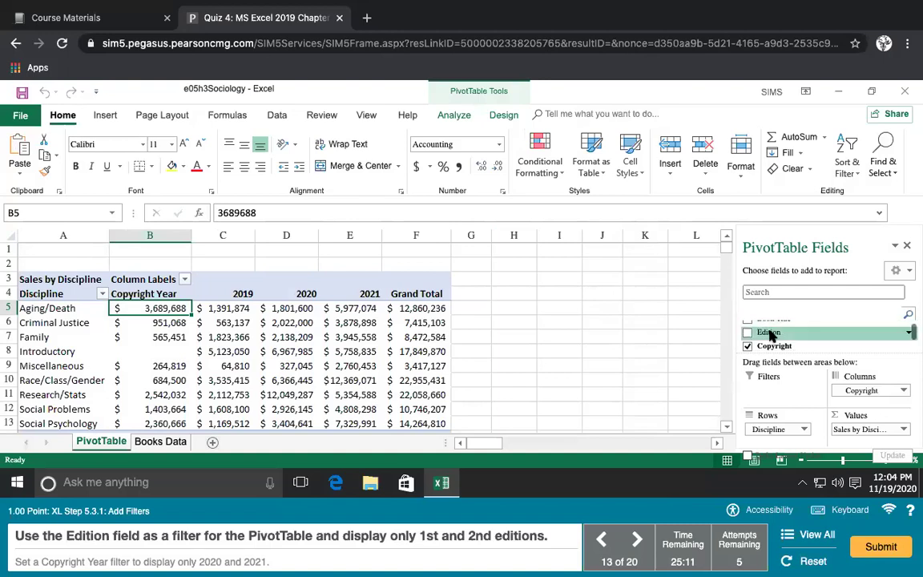
left_click_drag(770, 333, 778, 398)
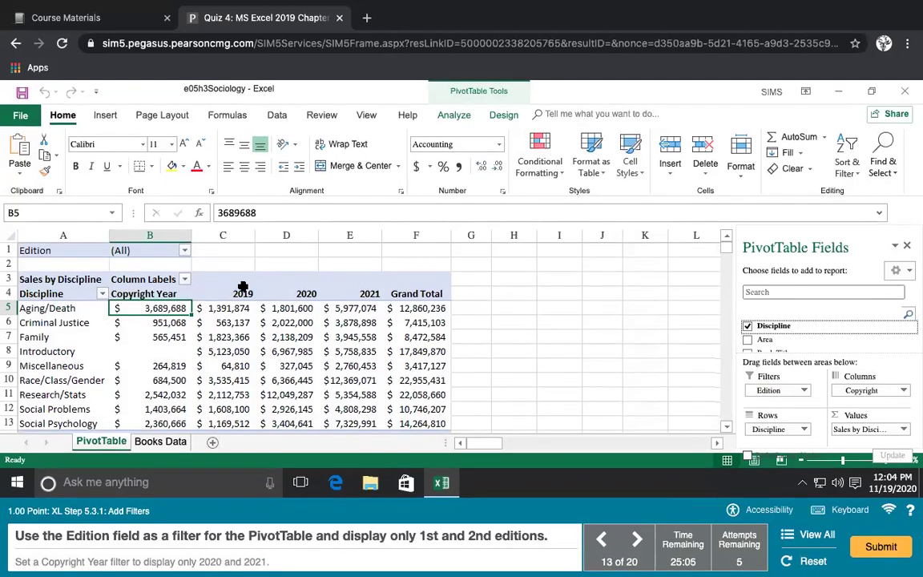
- Filter the PivotTable's Edition field to editions 1 and 2
left_click(185, 251)
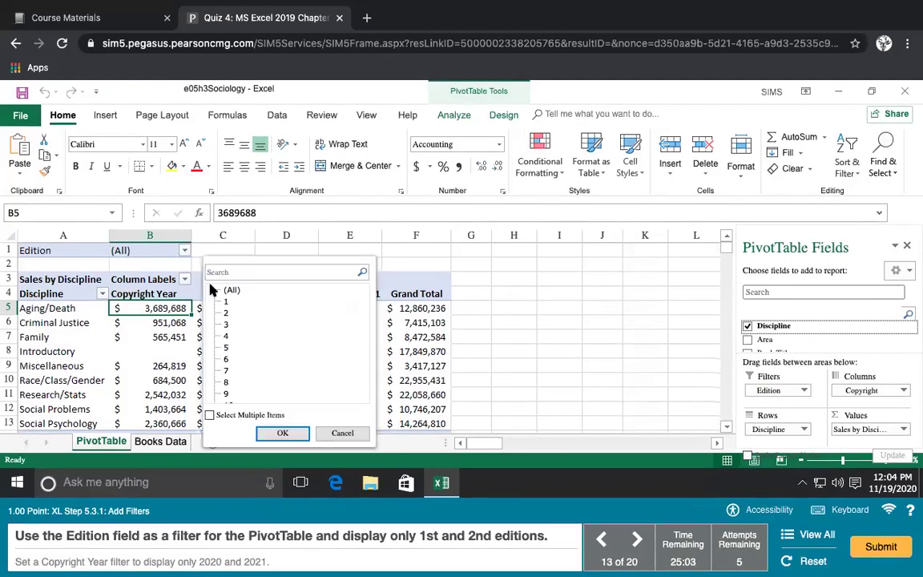
left_click(226, 302)
left_click(227, 313)
left_click(227, 302)
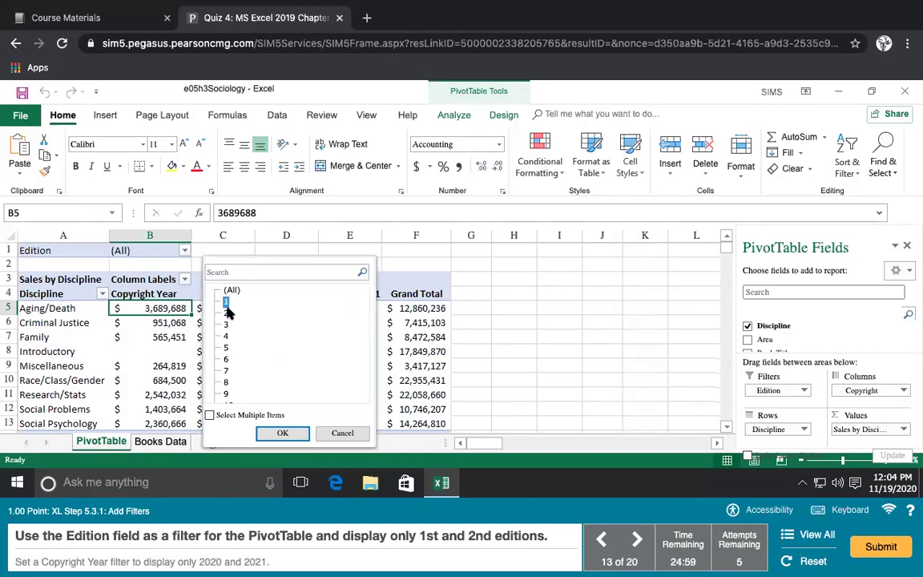
left_click(210, 415)
left_click(225, 314)
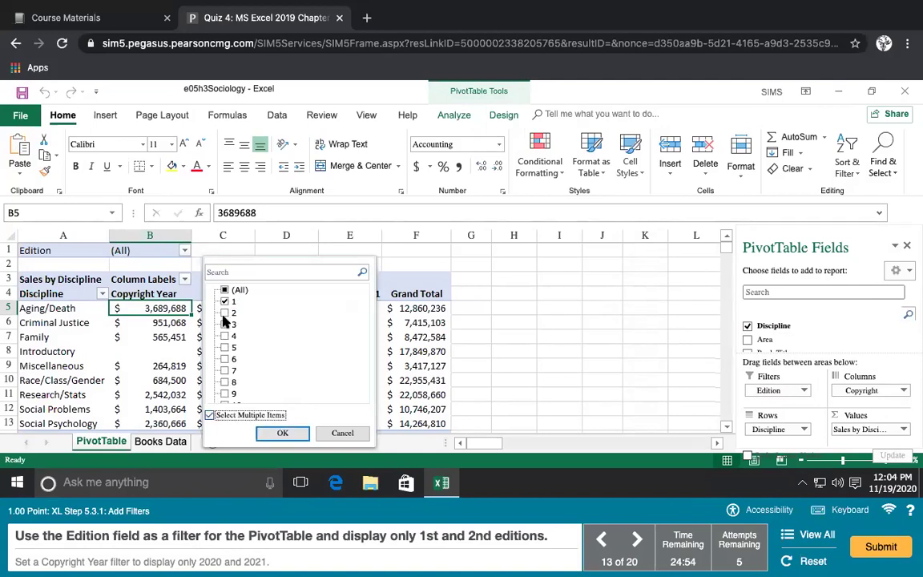
left_click(277, 433)
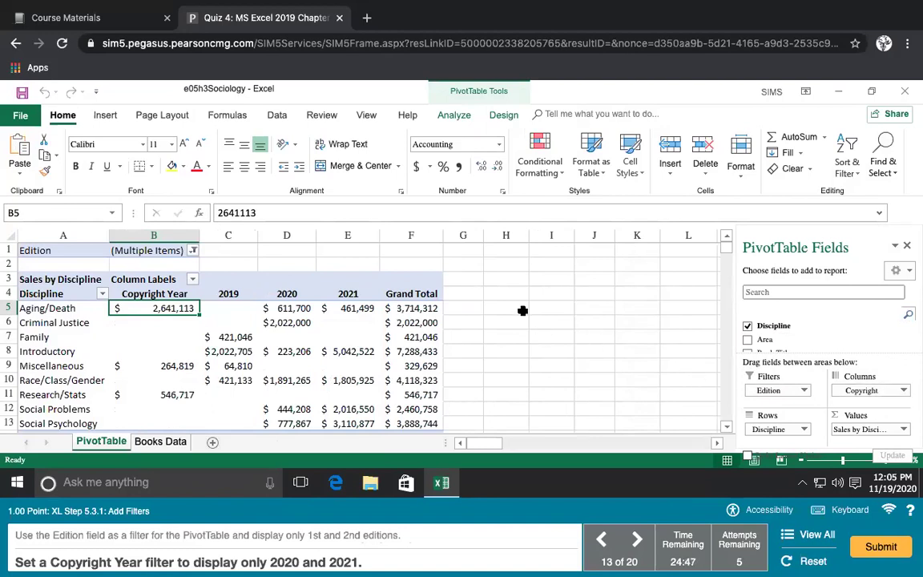
- Restrict the Copyright Year column labels to 2020 and 2021
left_click(192, 280)
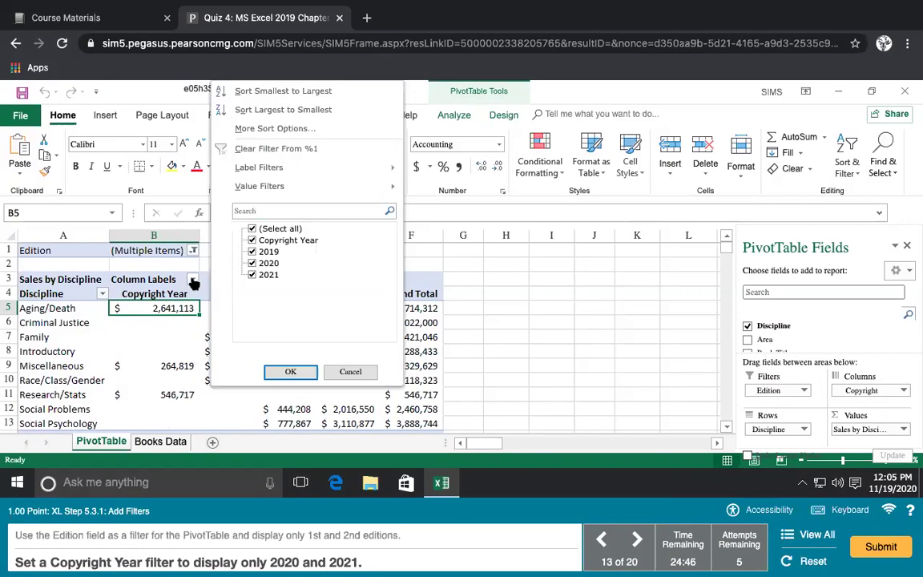
left_click(252, 230)
left_click(252, 263)
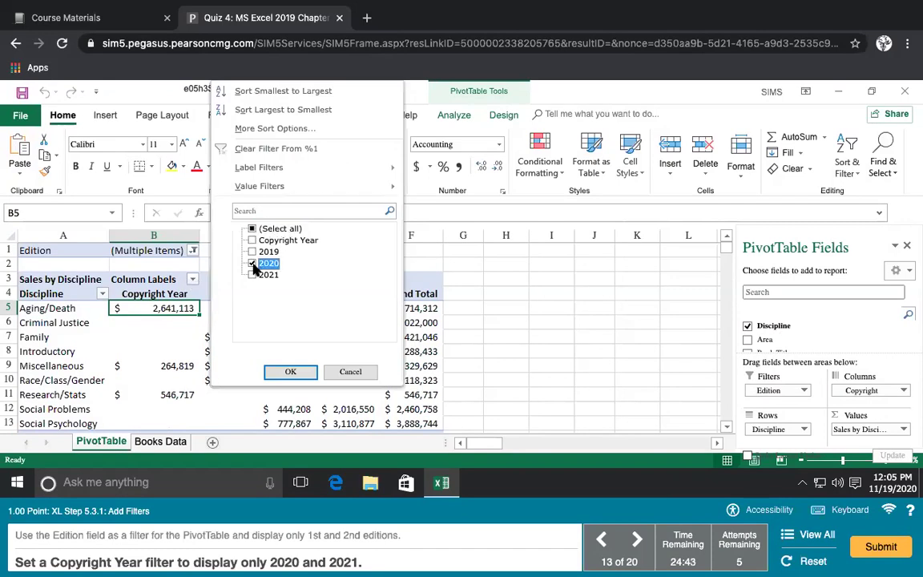
left_click(252, 274)
left_click(290, 373)
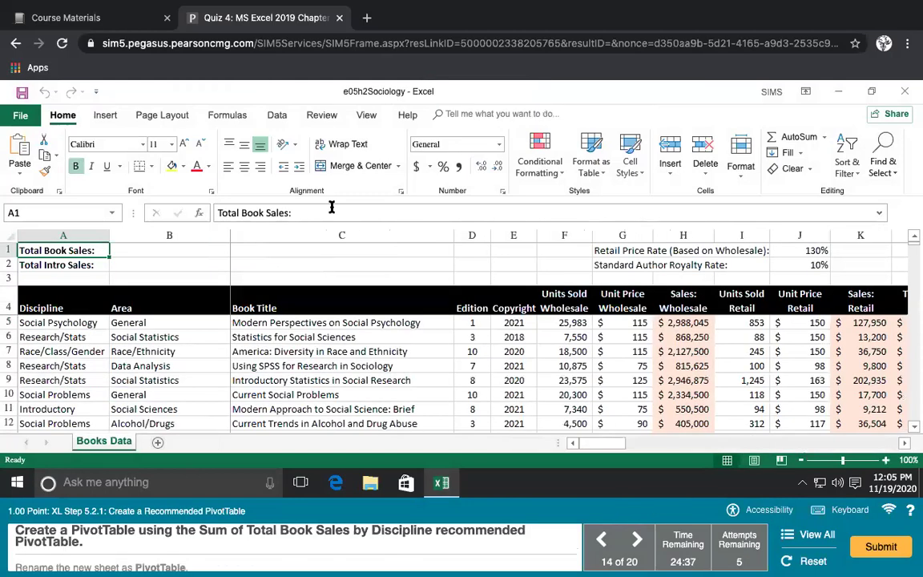
- Insert the recommended Sum of Total Book Sales by Discipline PivotTable
left_click(116, 116)
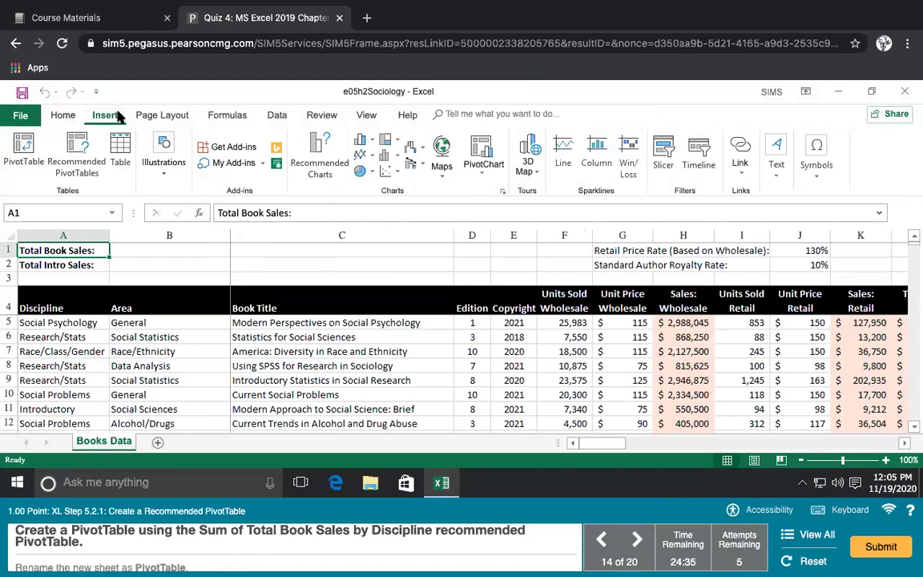
left_click(77, 152)
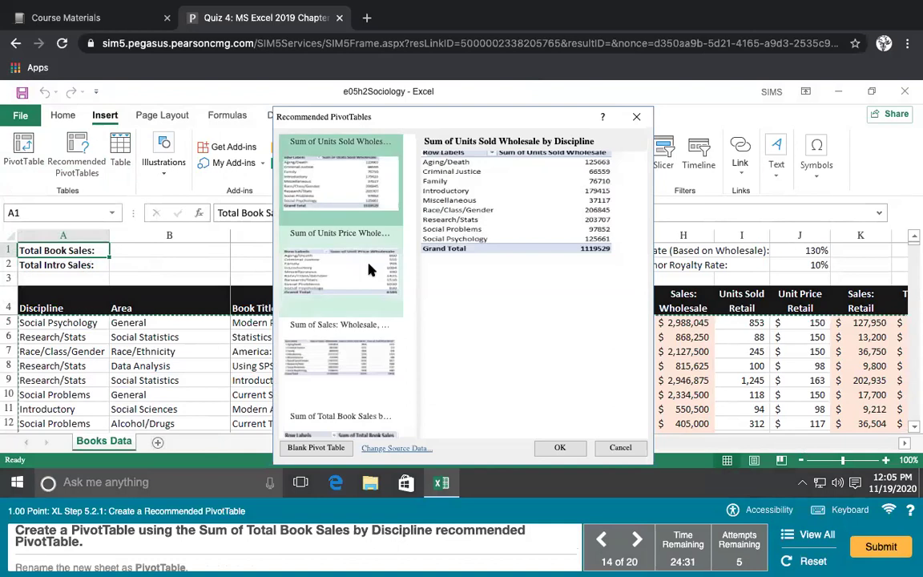
scroll(371, 268, "down", 1)
left_click(344, 405)
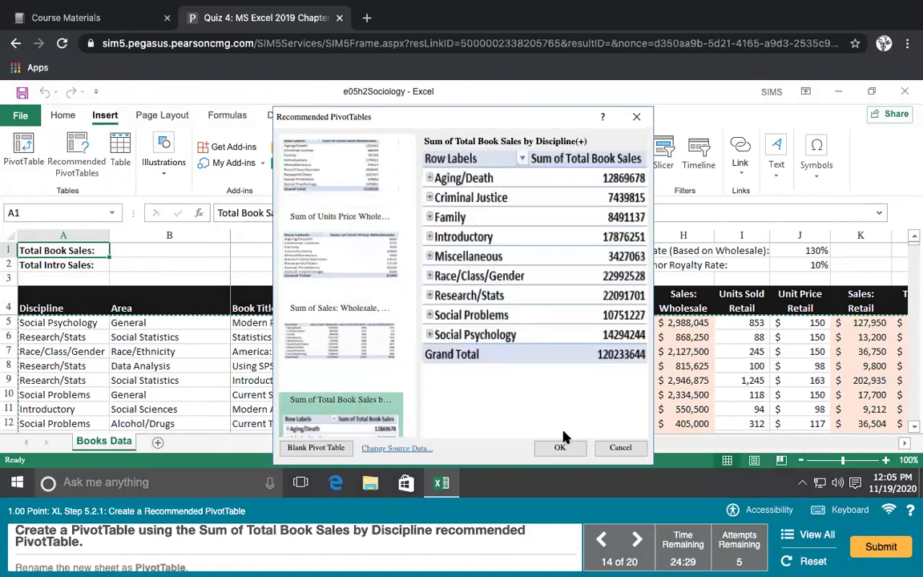
left_click(560, 447)
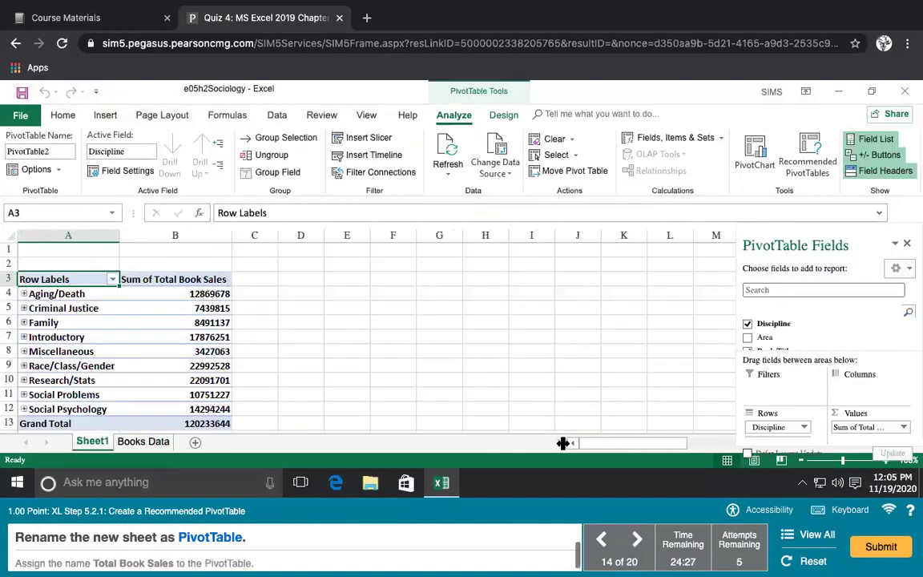
- Rename the Sheet1 worksheet to PivotTable
right_click(94, 446)
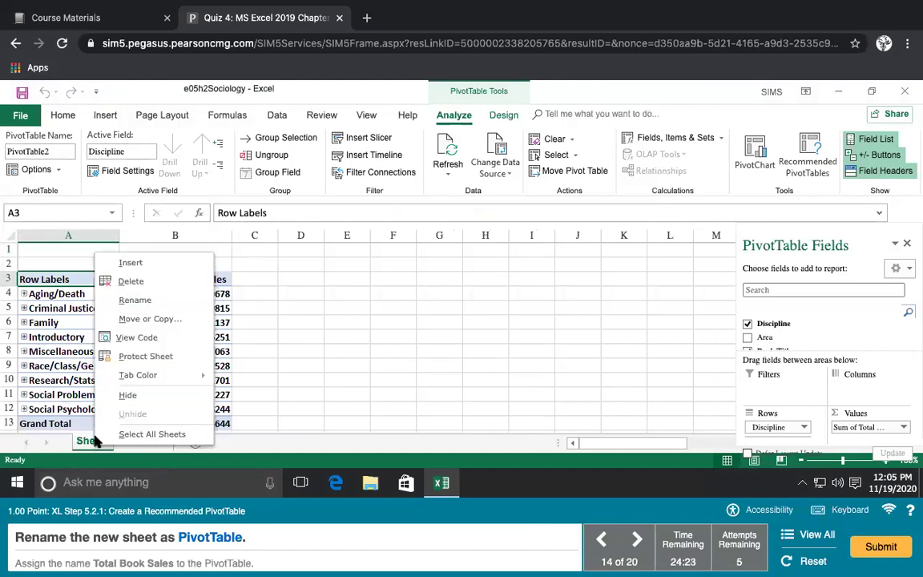
left_click(138, 300)
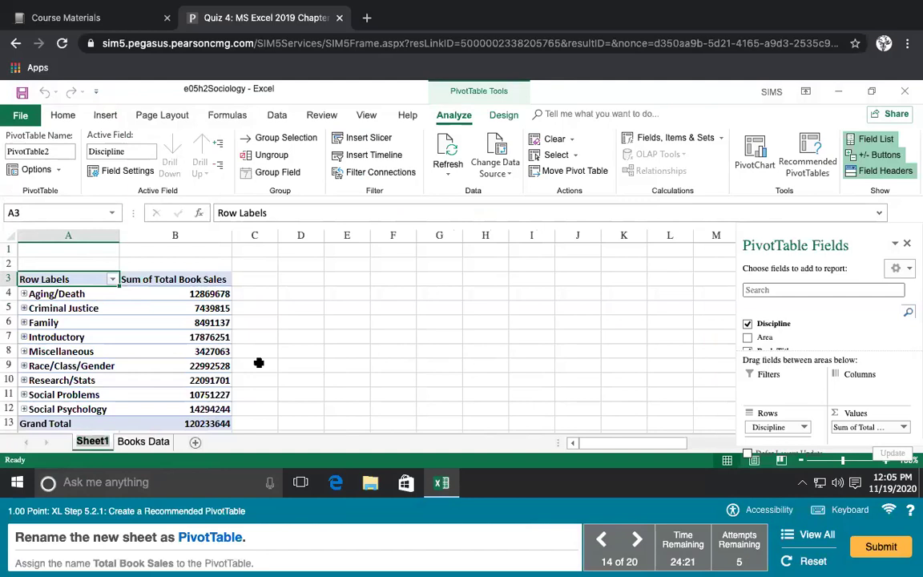
key("BackSpace")
type("PivotTable")
key("Return")
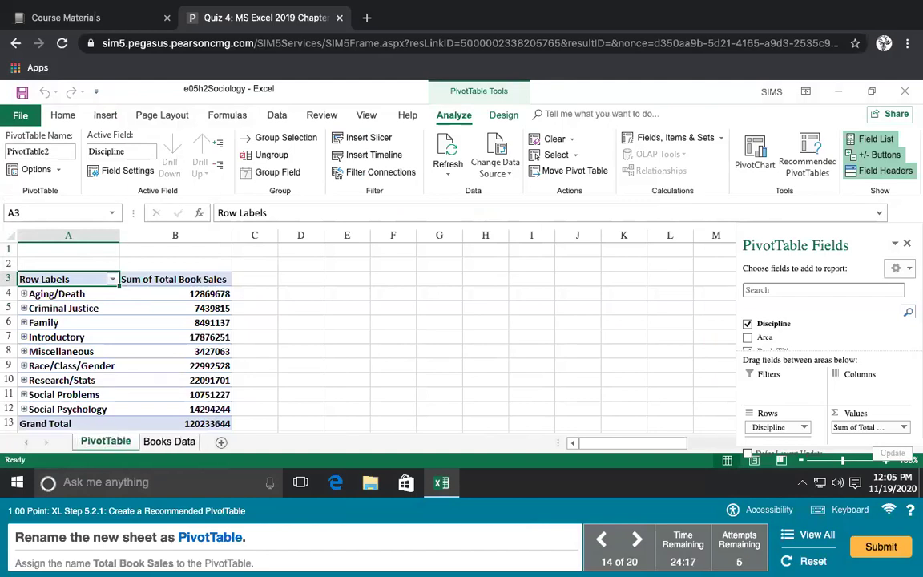
- Name the PivotTable Total Book Sales
double_click(51, 151)
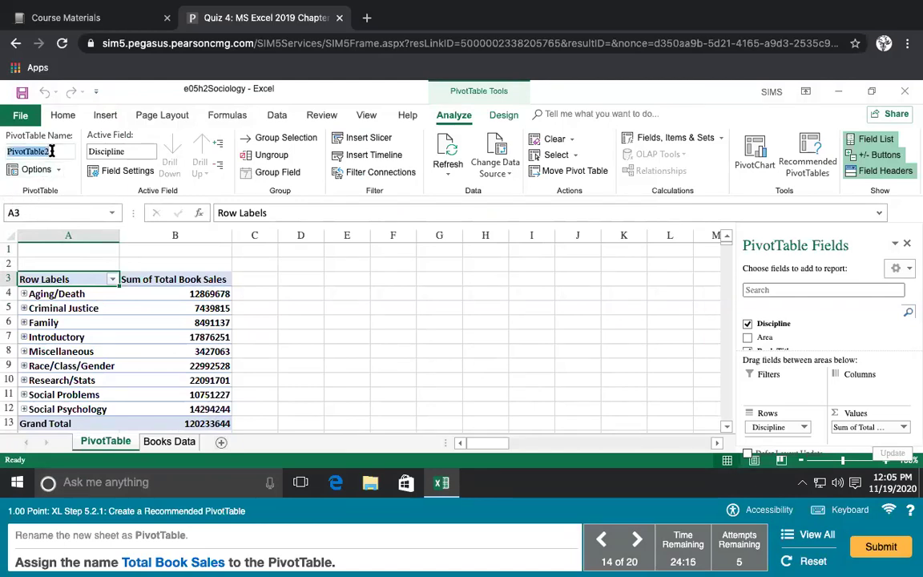
type("Total Book Sales")
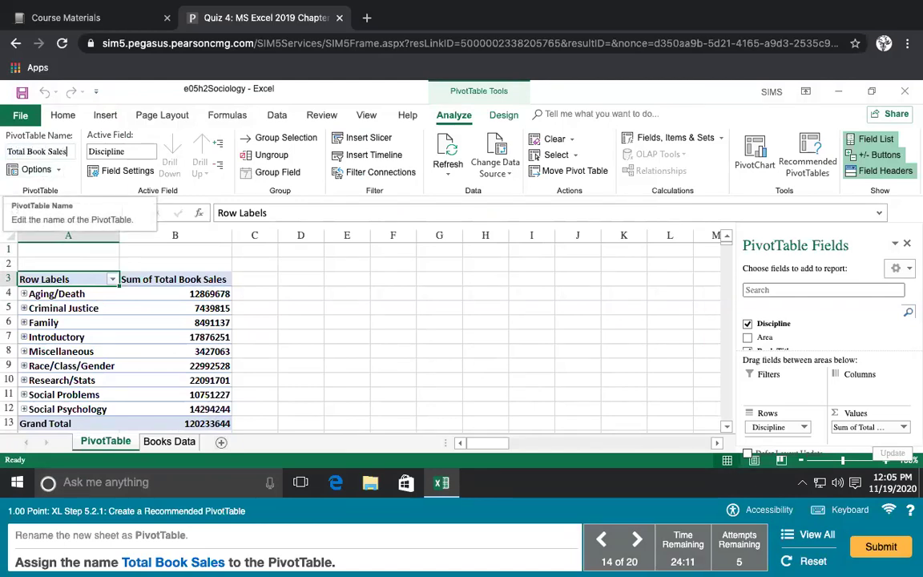
key("Return")
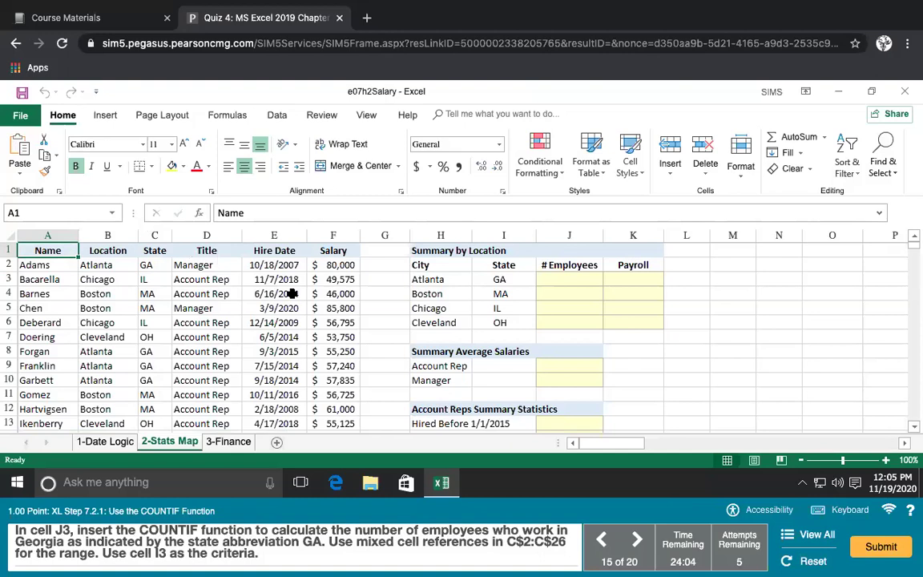
- Start a COUNTIF function in cell J3 from the Statistical functions
left_click(548, 282)
type("=")
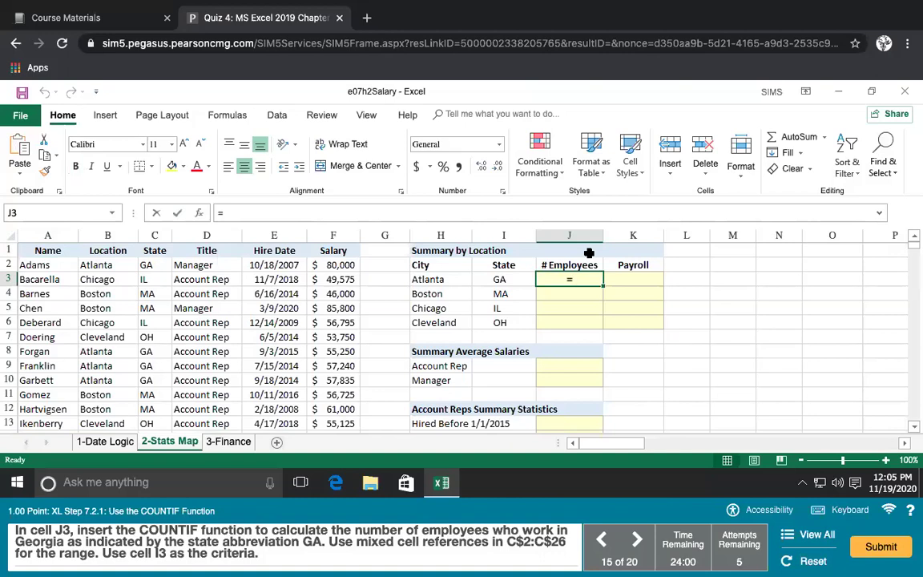
left_click(225, 116)
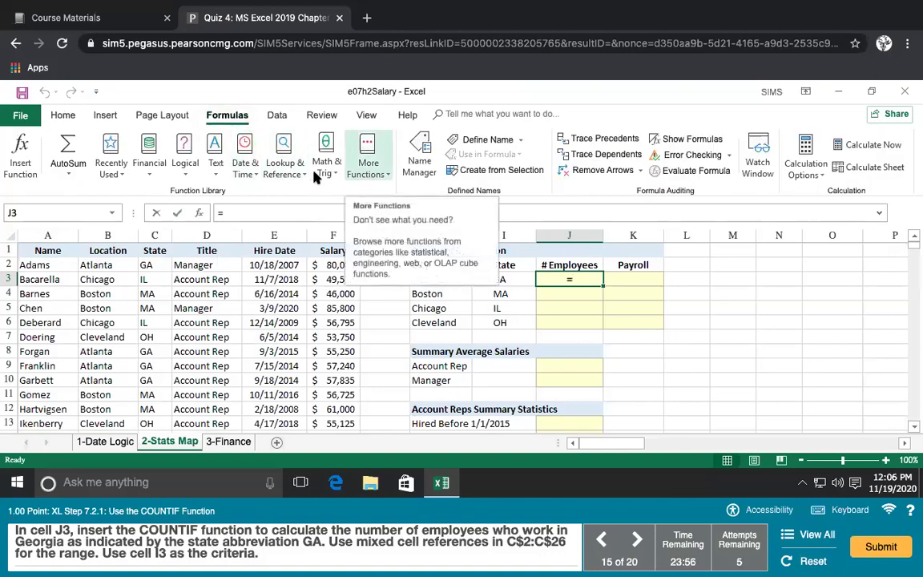
left_click(367, 160)
mouse_move(371, 192)
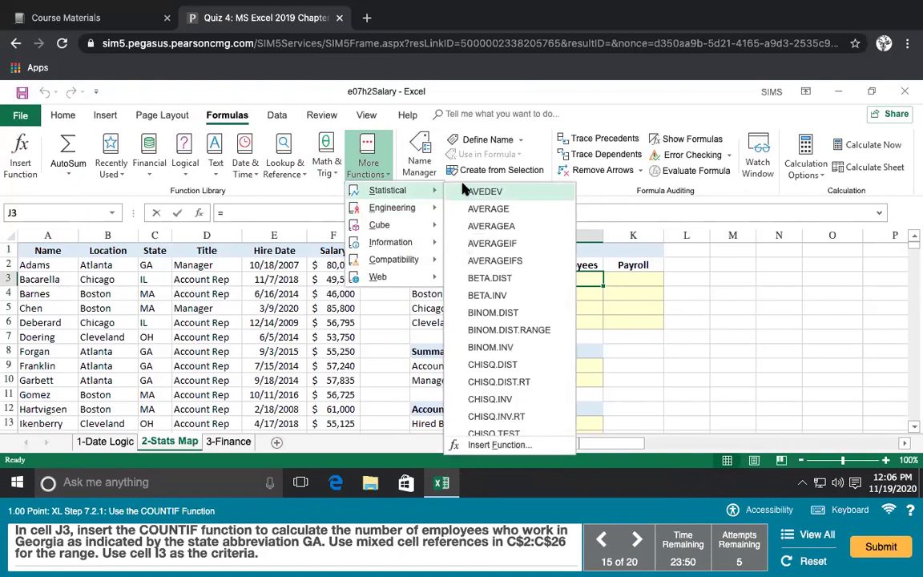
scroll(473, 232, "down", 5)
scroll(477, 252, "up", 3)
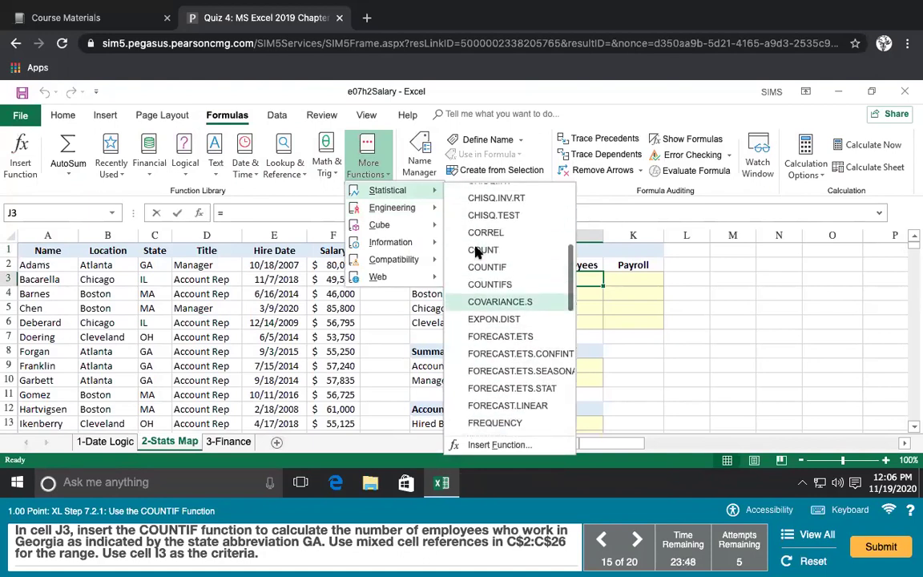
left_click(484, 267)
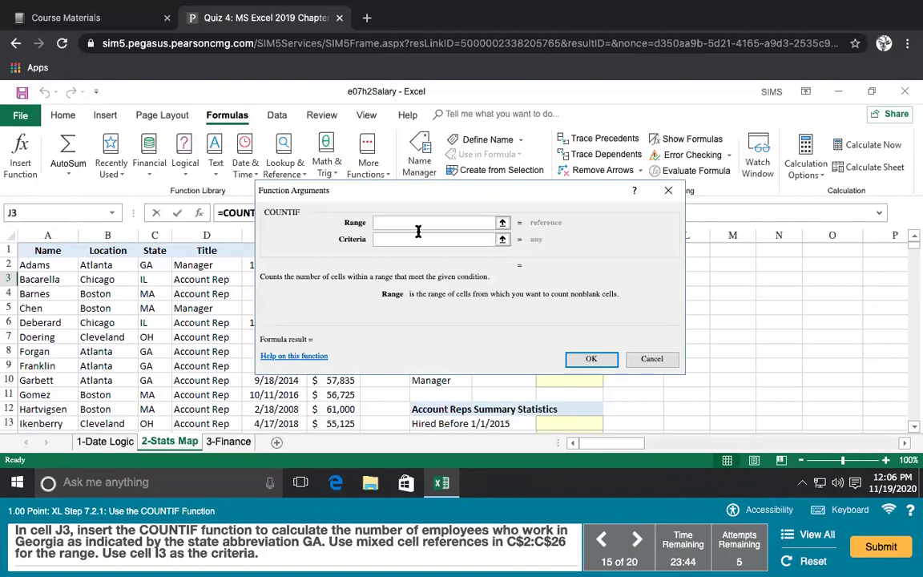
- Set COUNTIF range C$2:C$26 and criteria I3, then fill J3 down to J6
type("C$")
key("BackSpace")
key("BackSpace")
type("$2:C")
left_click(418, 239)
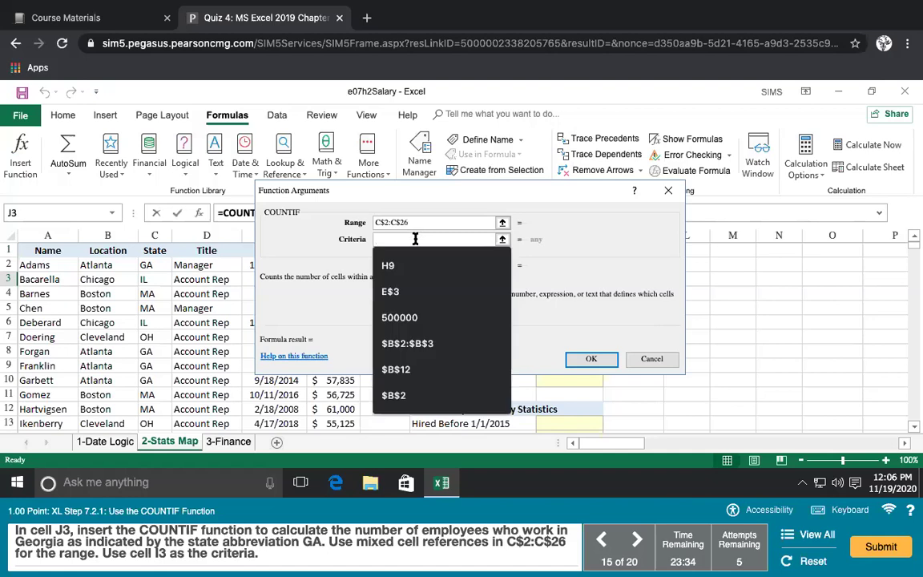
type("I3")
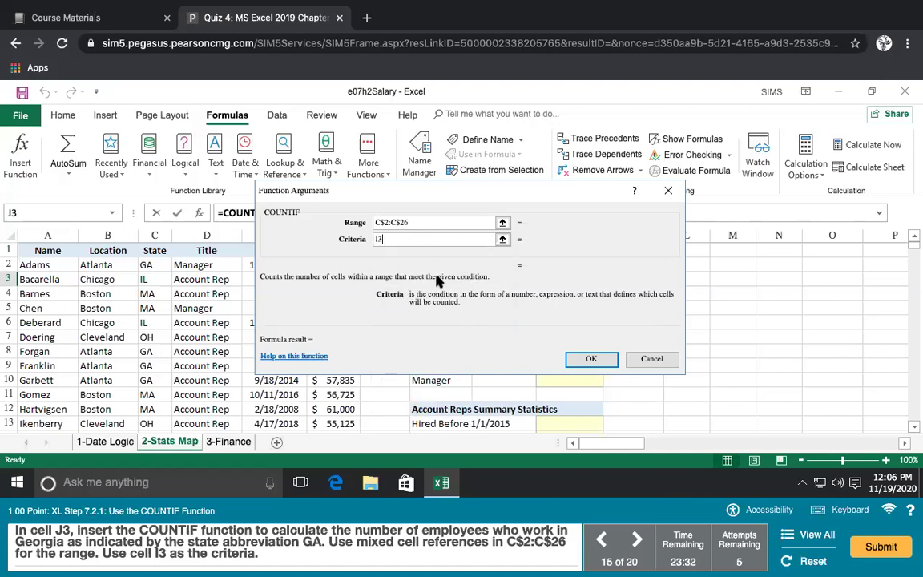
left_click(589, 359)
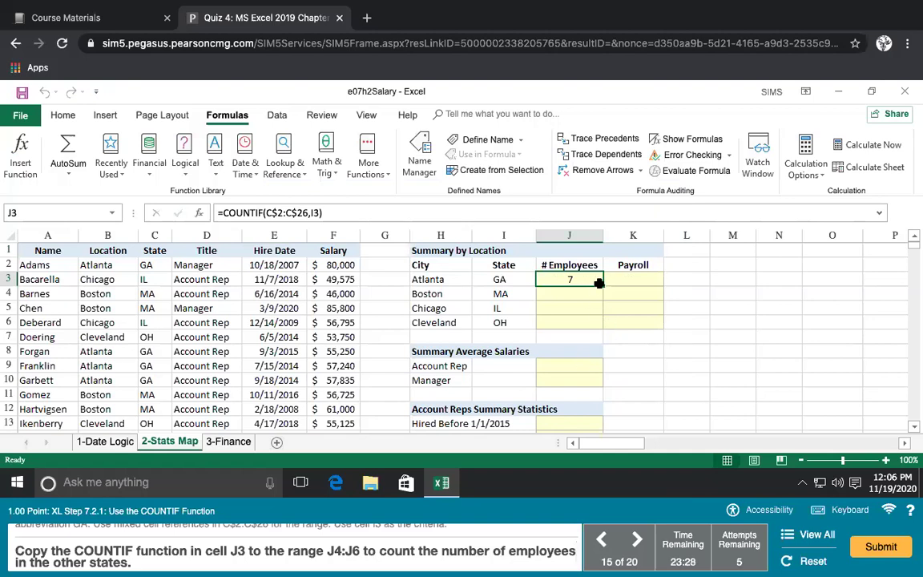
left_click_drag(600, 285, 596, 321)
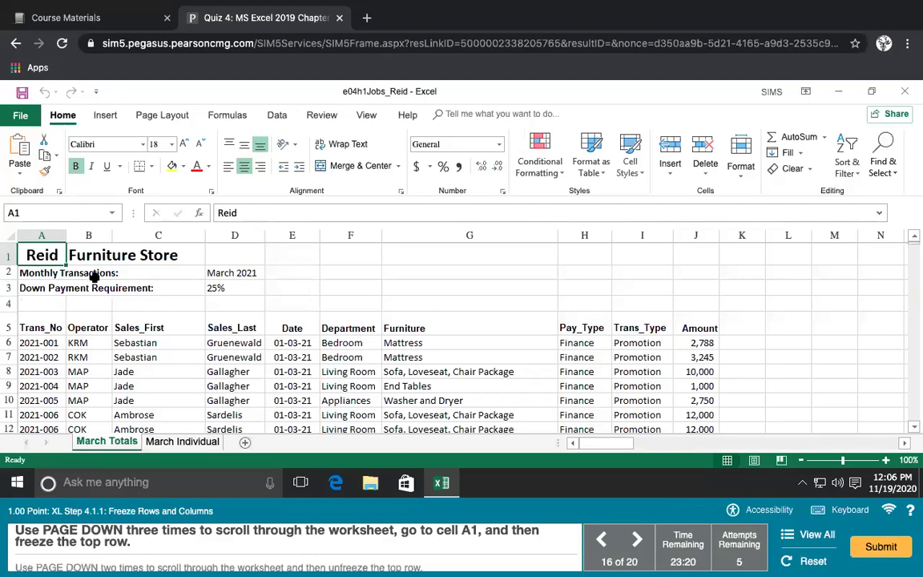
- Freeze the top row on the View tab, then unfreeze the panes
left_click(271, 115)
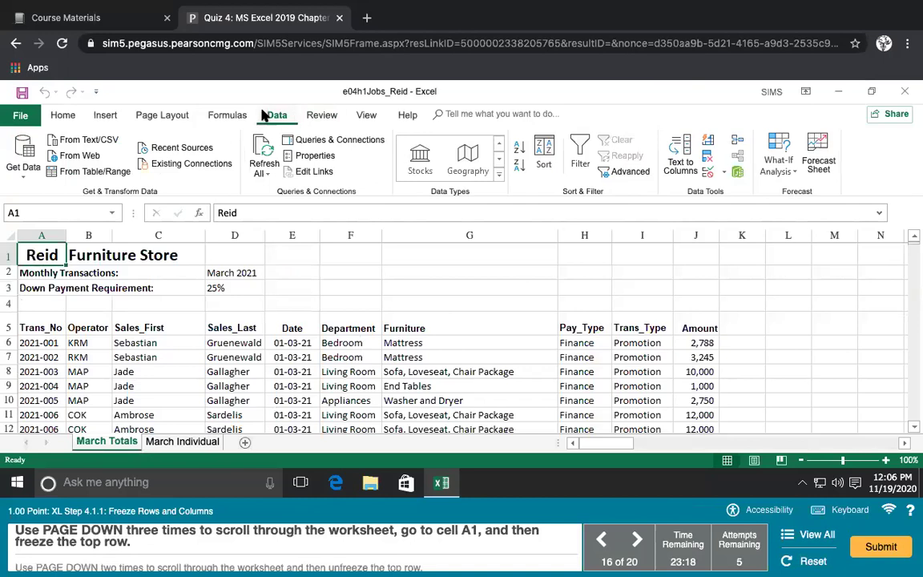
left_click(63, 114)
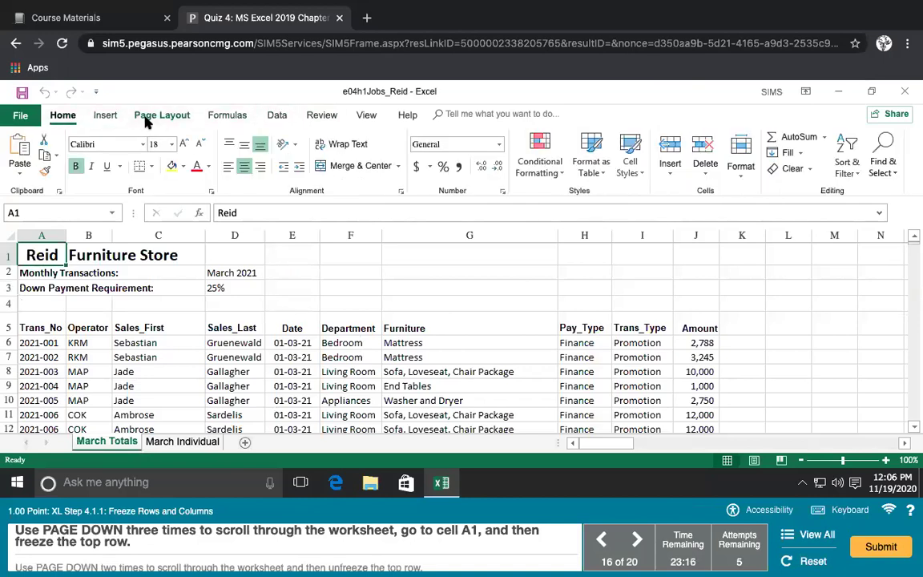
left_click(102, 115)
left_click(366, 116)
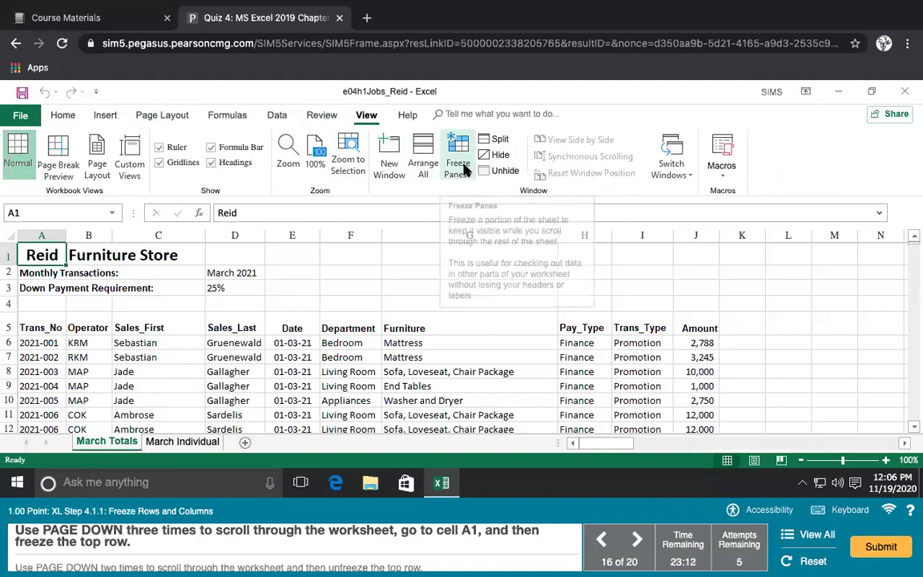
left_click(464, 168)
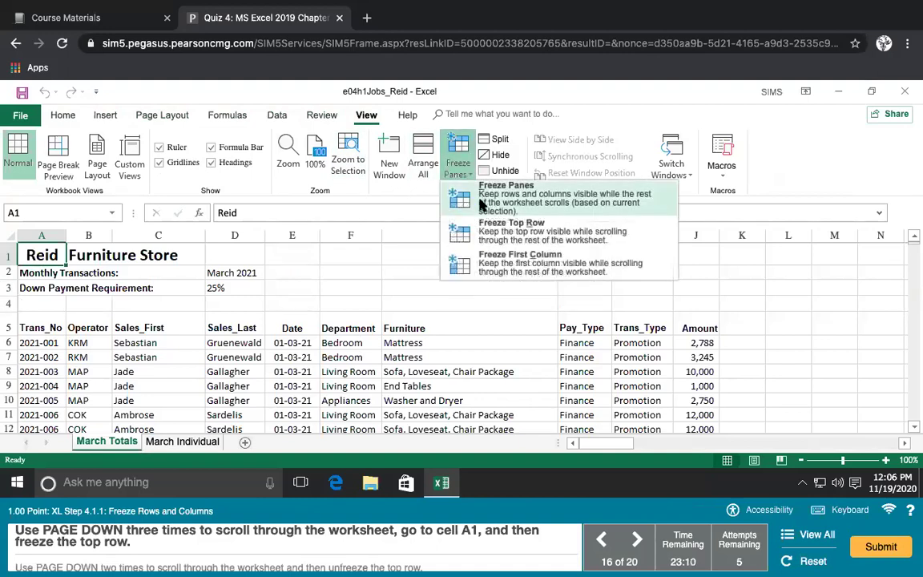
left_click(497, 230)
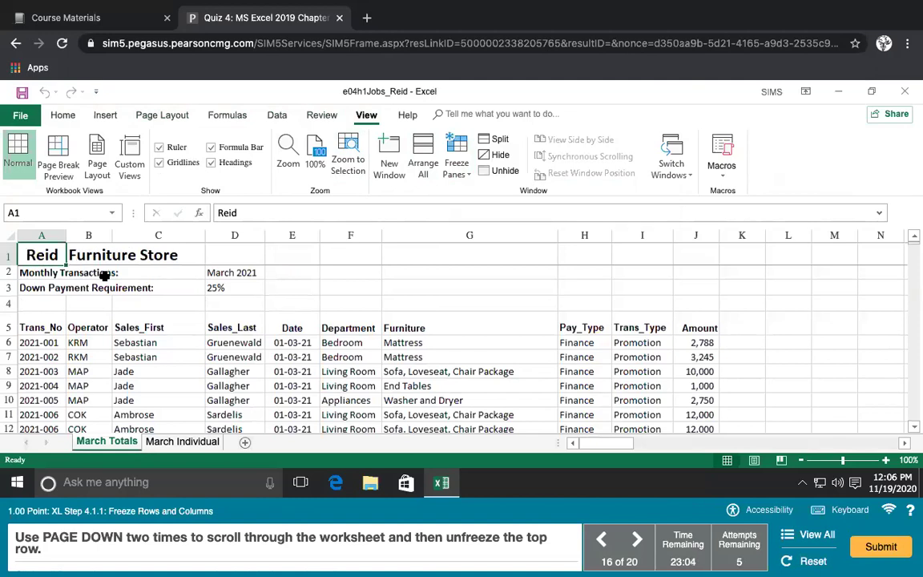
left_click(458, 164)
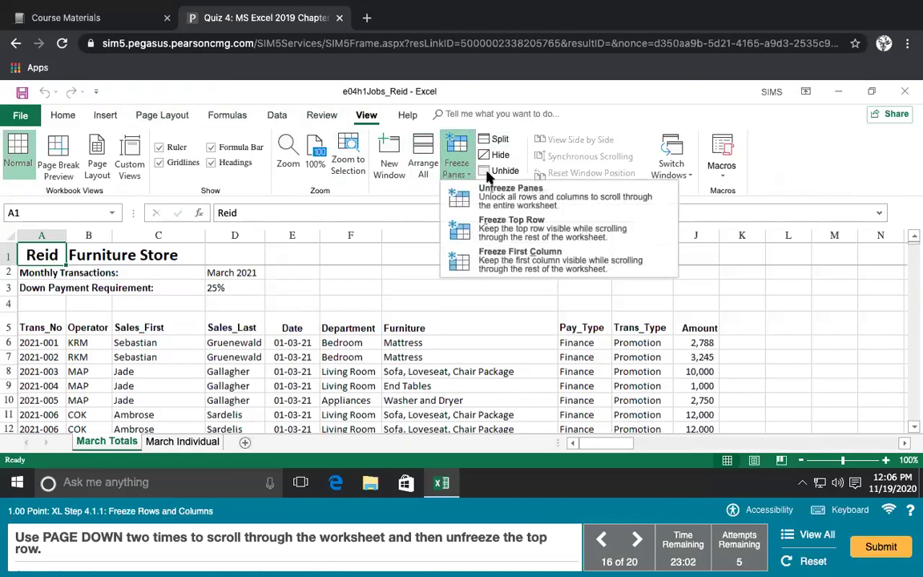
left_click(496, 189)
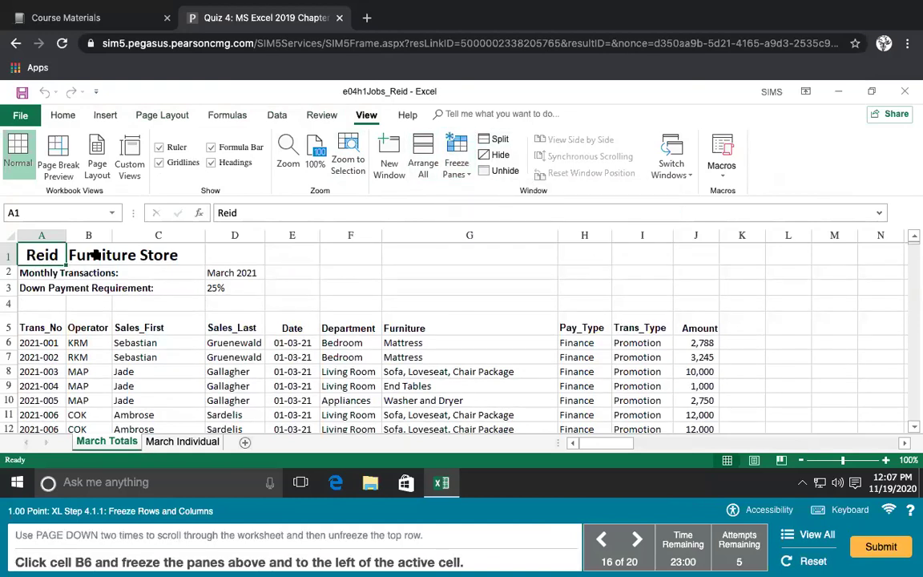
- Freeze panes at cell B6 to lock rows 1–5 and column A
left_click(44, 342)
left_click(86, 342)
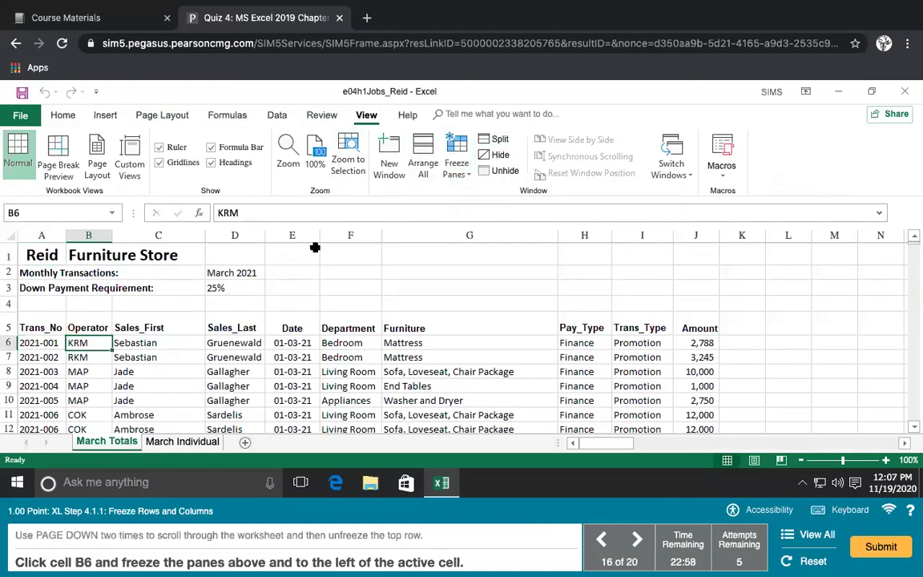
left_click(459, 157)
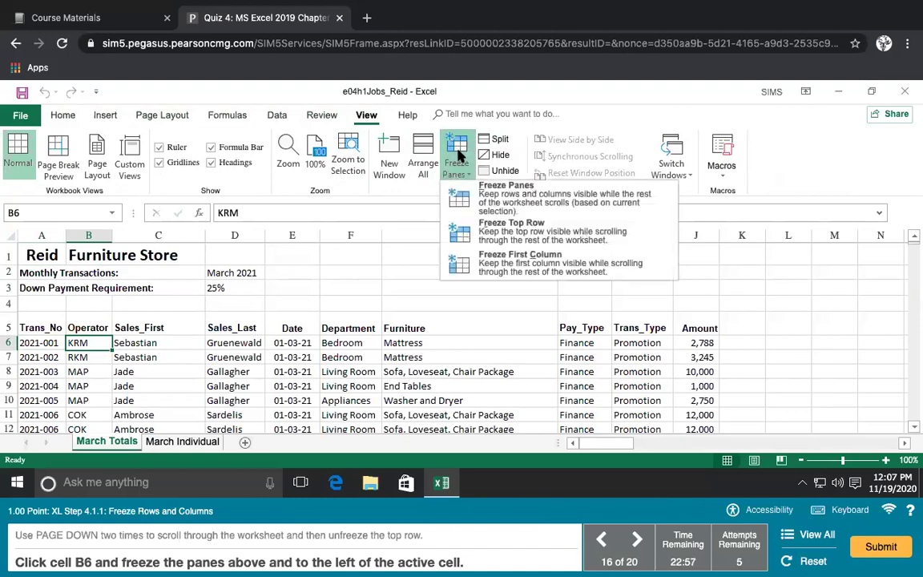
left_click(523, 193)
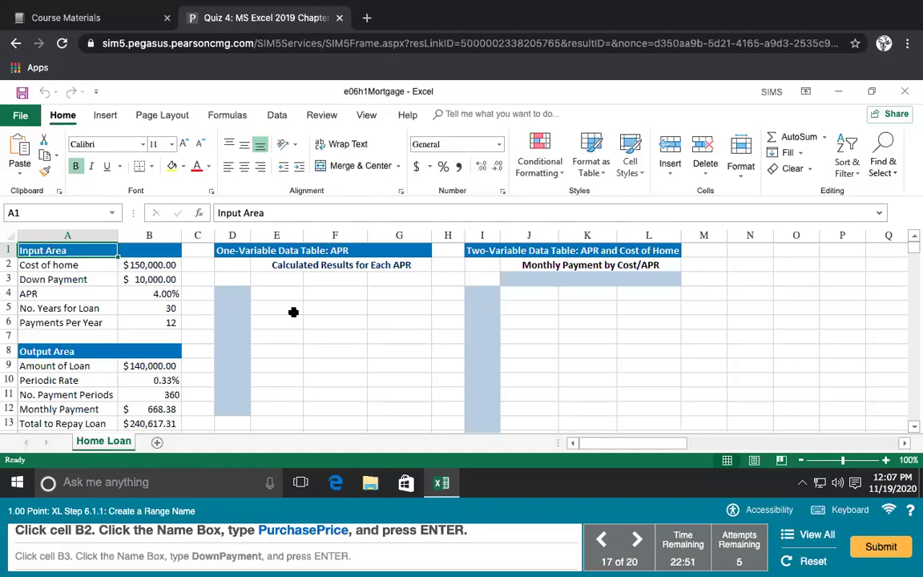
- Name cell B2 PurchasePrice using the Name Box
left_click(153, 265)
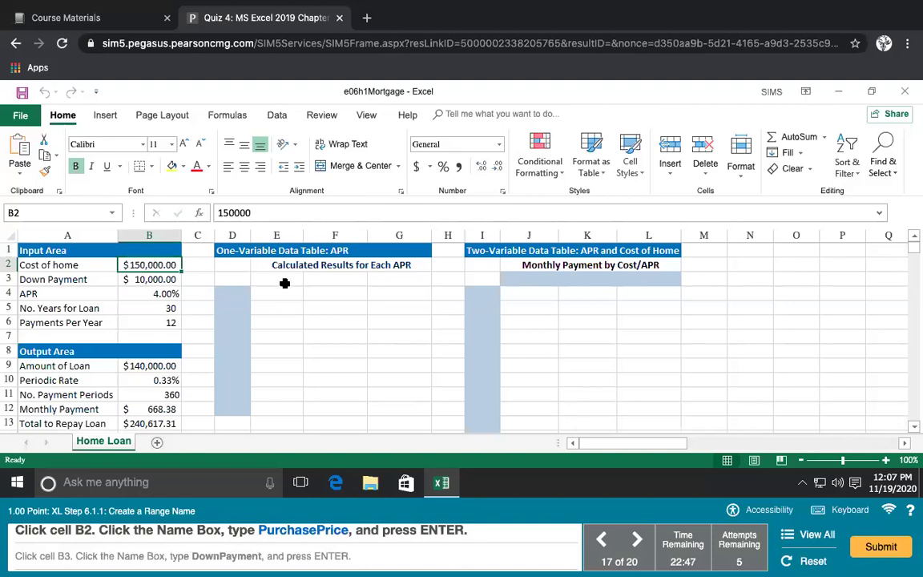
left_click(80, 212)
type("PurchasePrice")
key("Return")
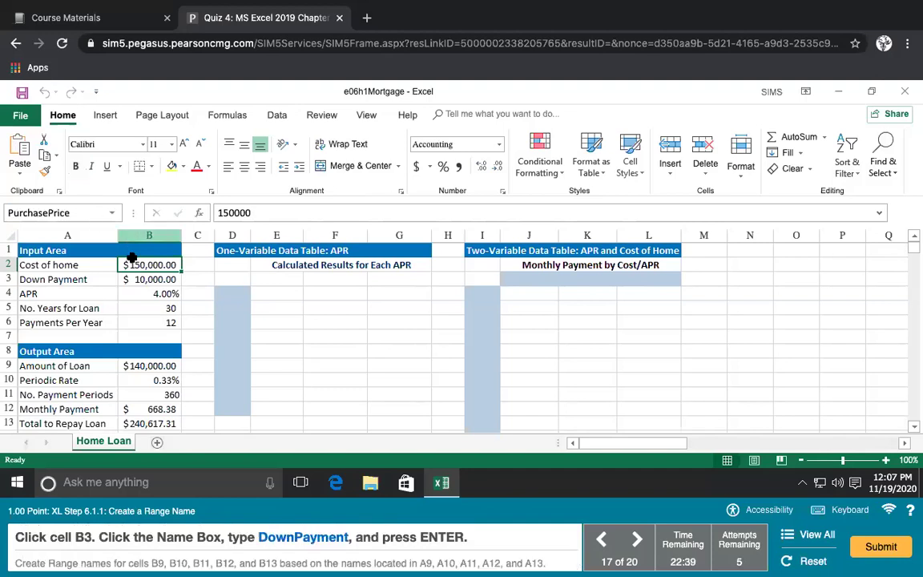
- Name cell B3 DownPayment using the Name Box
left_click(141, 277)
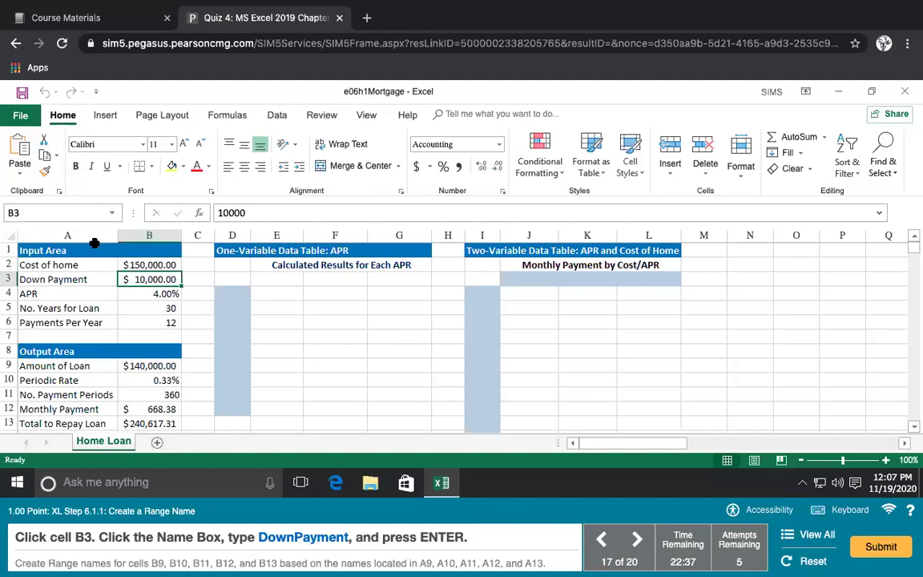
left_click(54, 213)
type("DownPayment")
key("Return")
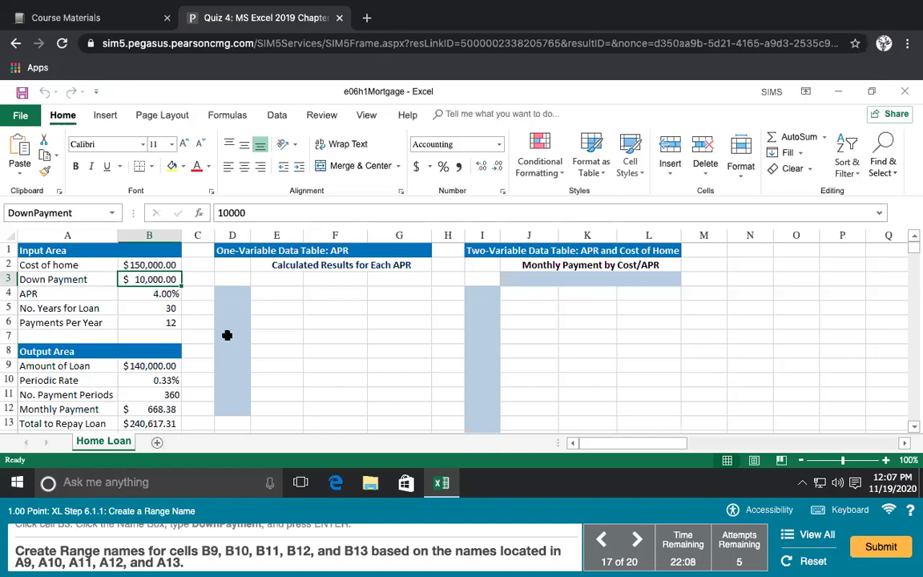
- Select the output range B9:B13
left_click(170, 366)
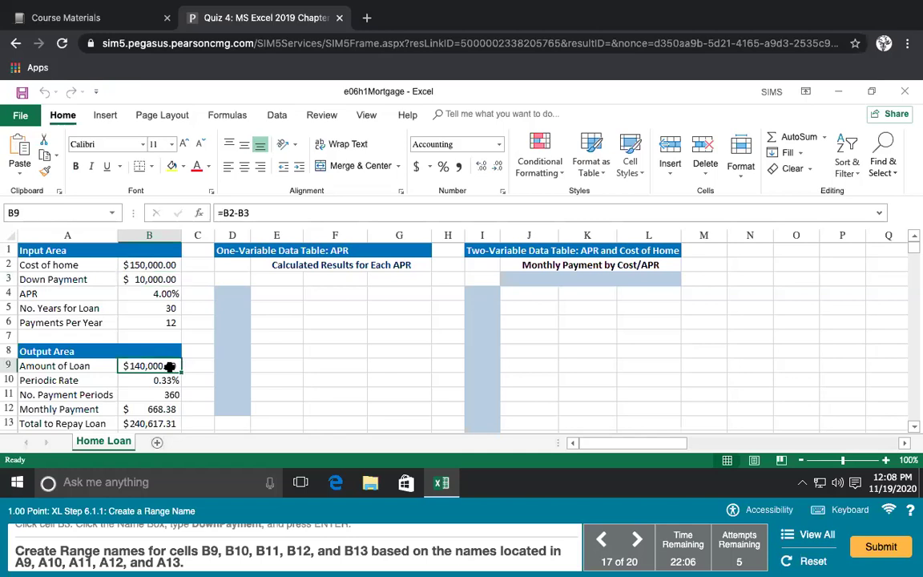
left_click_drag(169, 366, 171, 412)
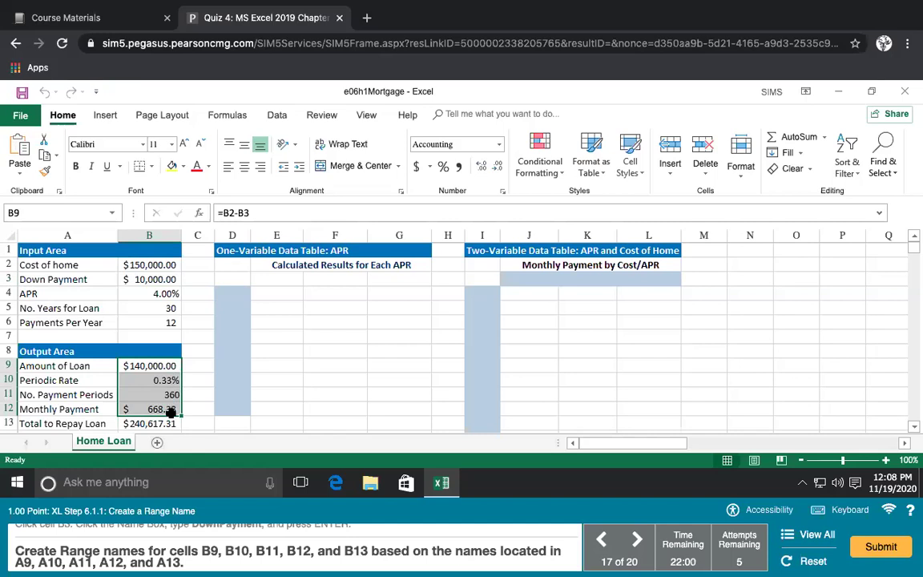
left_click_drag(170, 410, 170, 424)
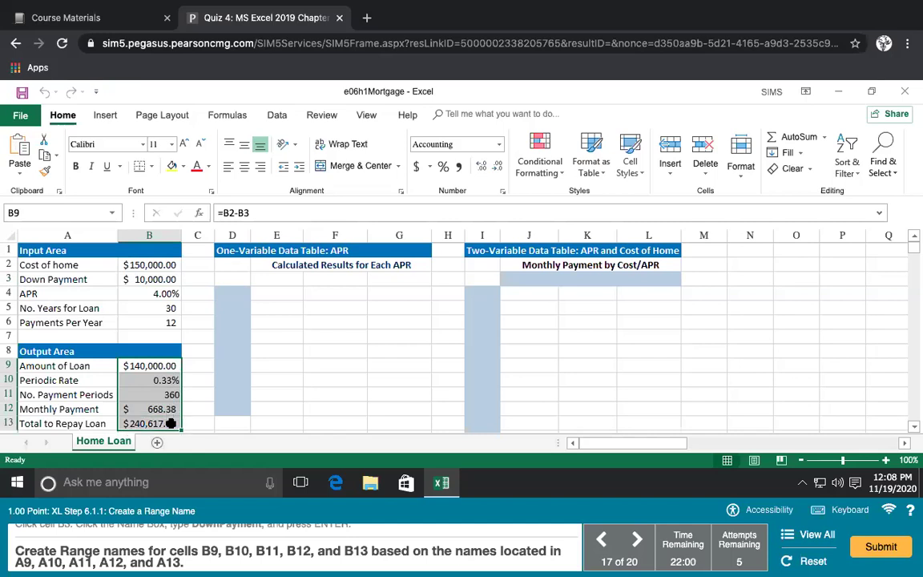
right_click(163, 395)
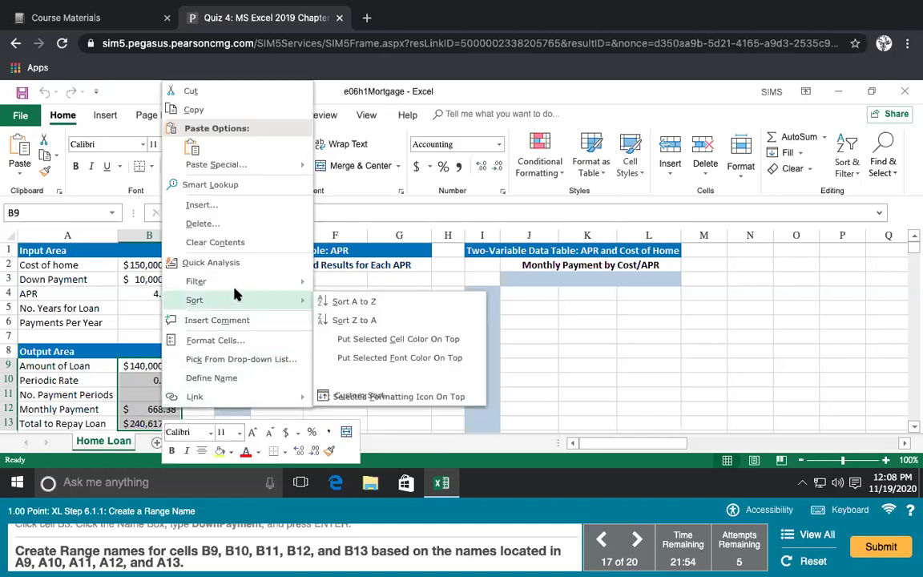
left_click(148, 365)
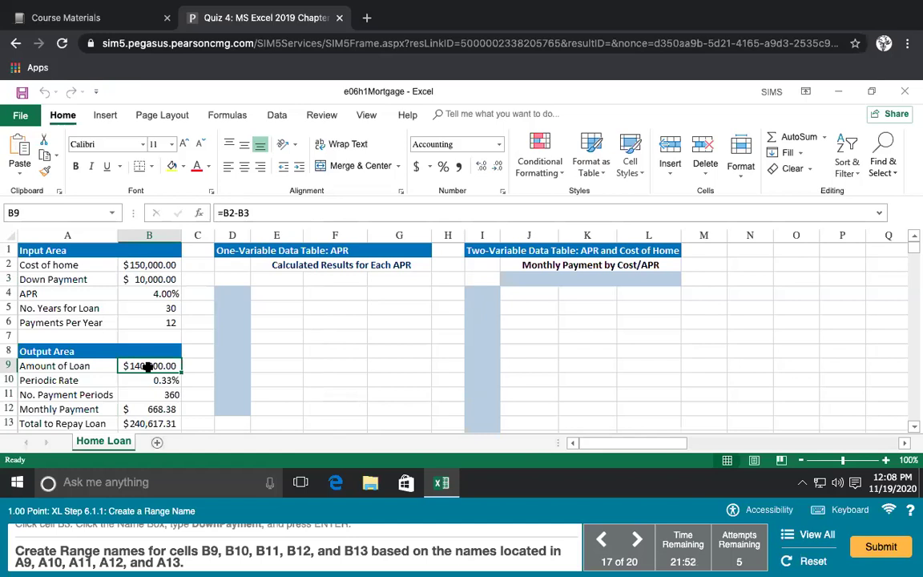
left_click_drag(148, 366, 148, 422)
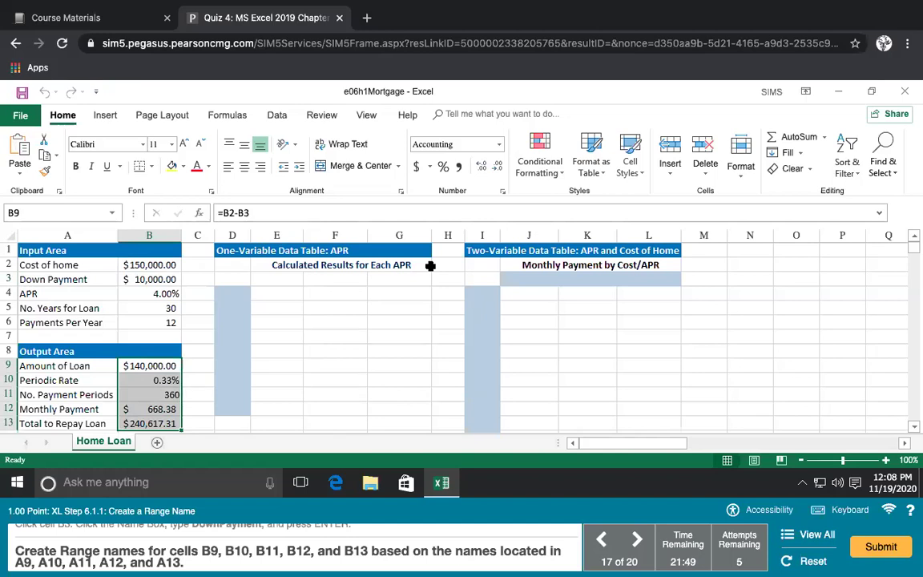
- Try Define Name, Create from Selection and Name Manager from the Formulas tab's Defined Names group
left_click(226, 114)
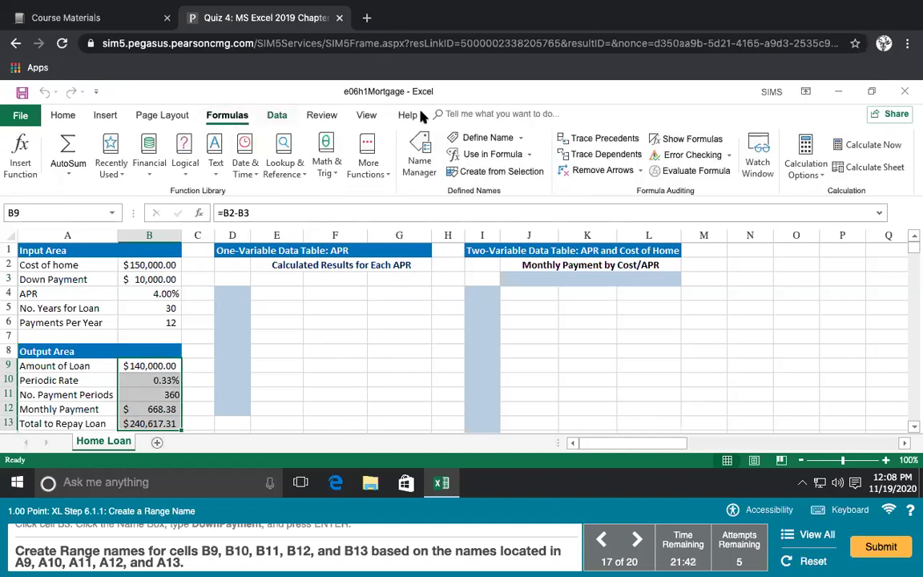
left_click(521, 137)
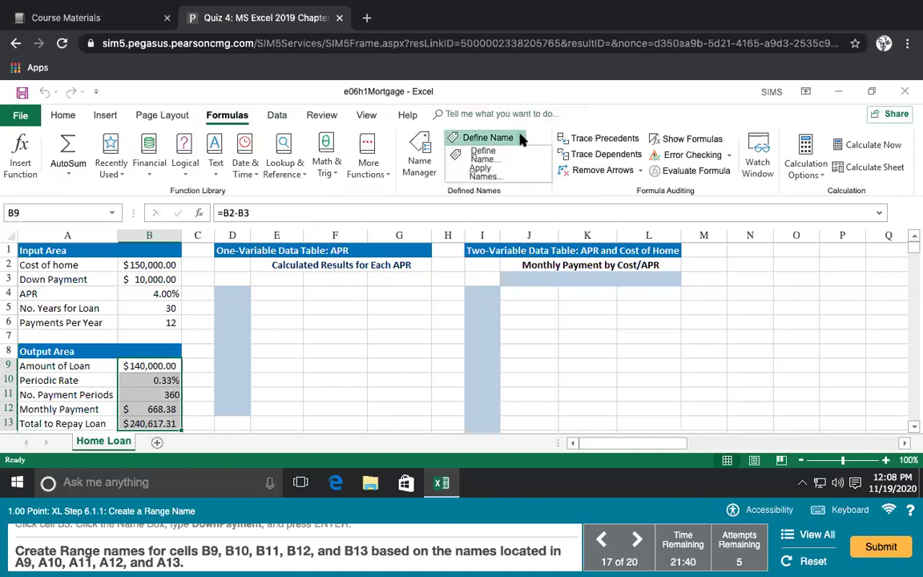
left_click(481, 156)
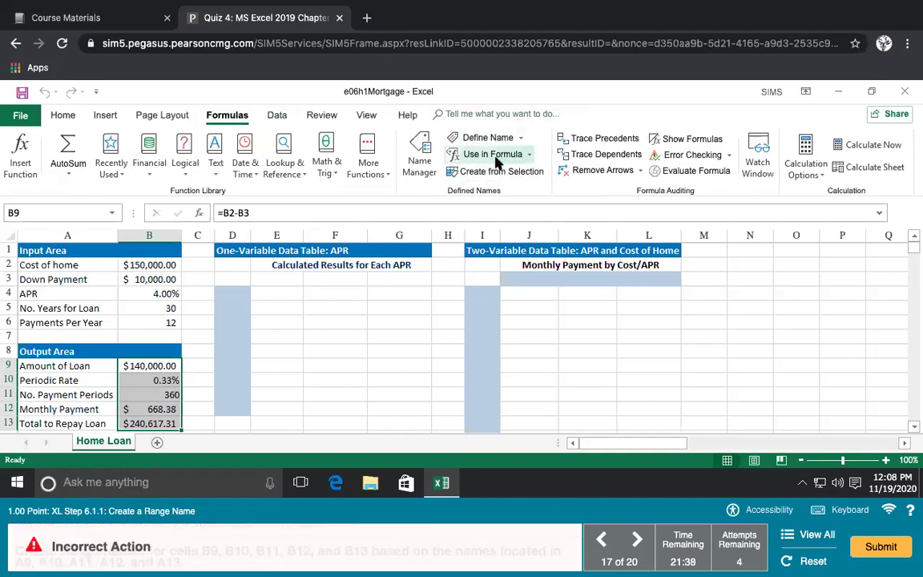
left_click(520, 137)
left_click(473, 151)
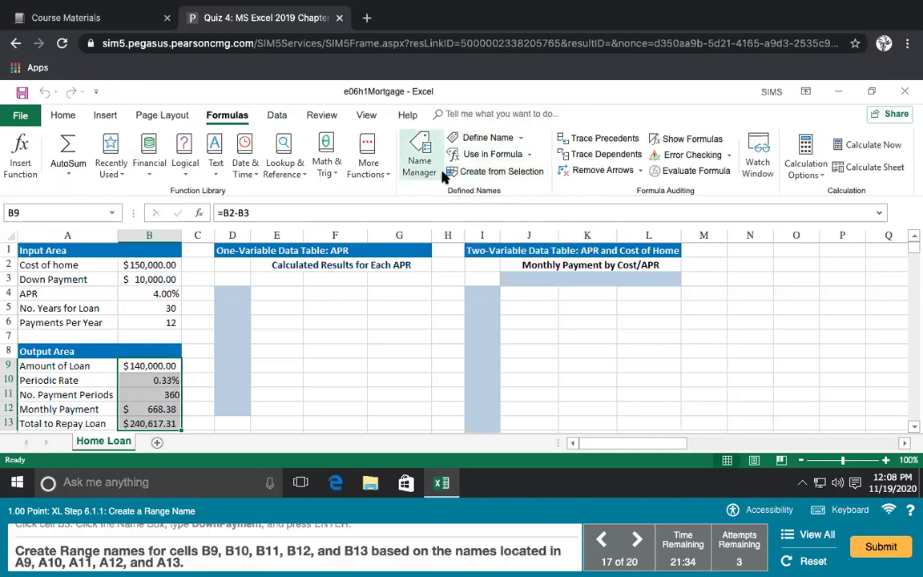
left_click(502, 171)
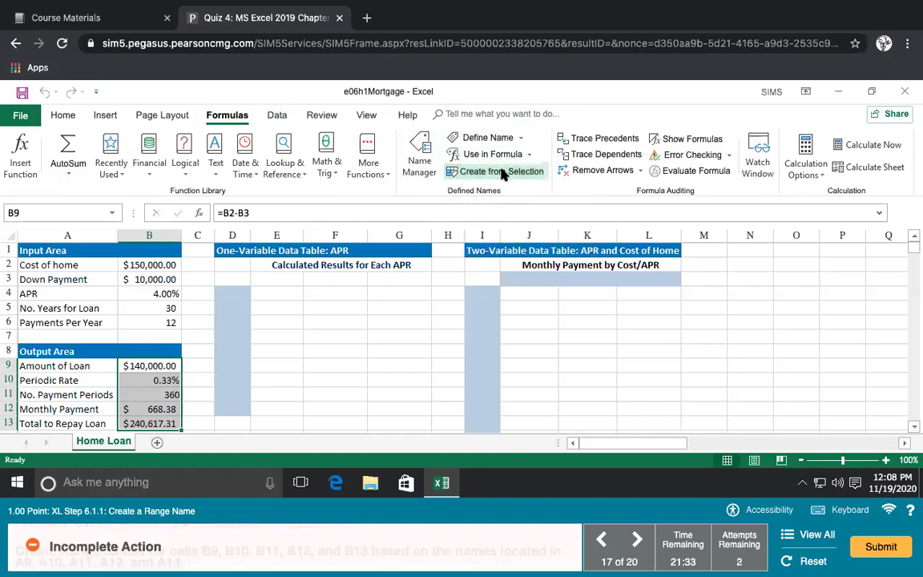
left_click(431, 173)
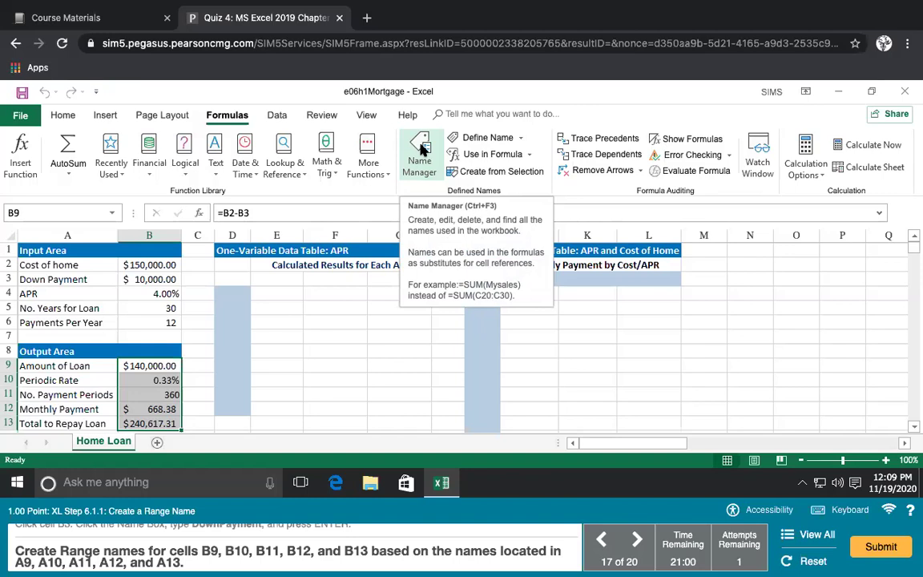
- Select A9:B13 and create names from the left-column labels
left_click(72, 365)
left_click_drag(68, 366, 153, 423)
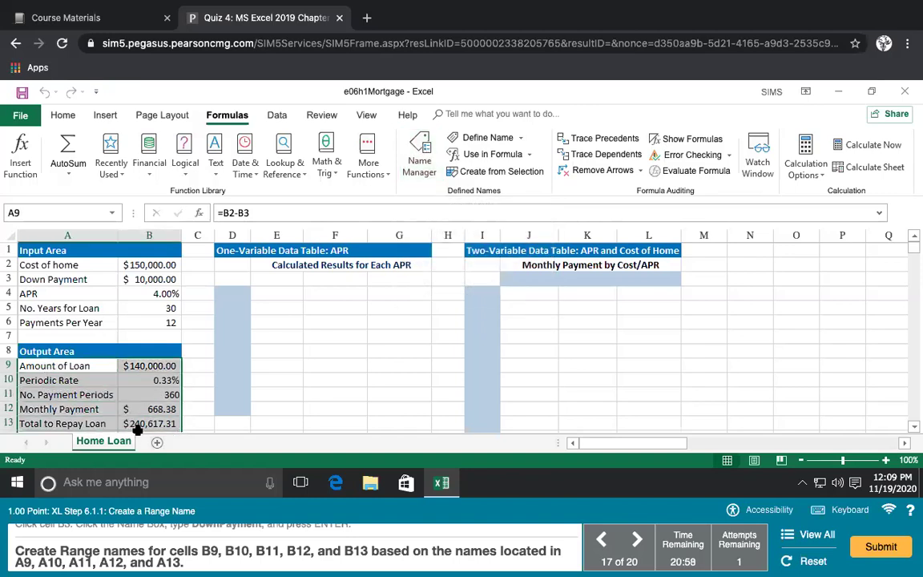
left_click(464, 171)
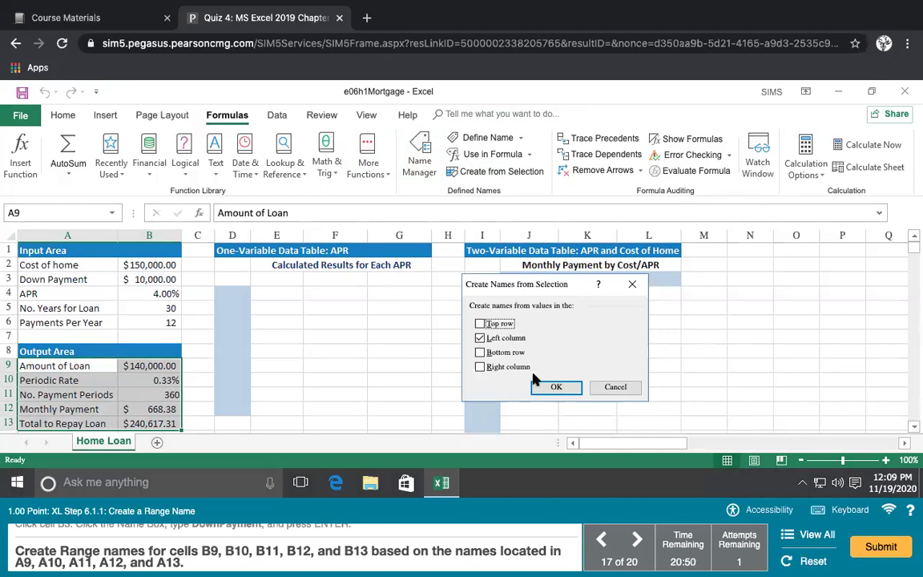
left_click(546, 387)
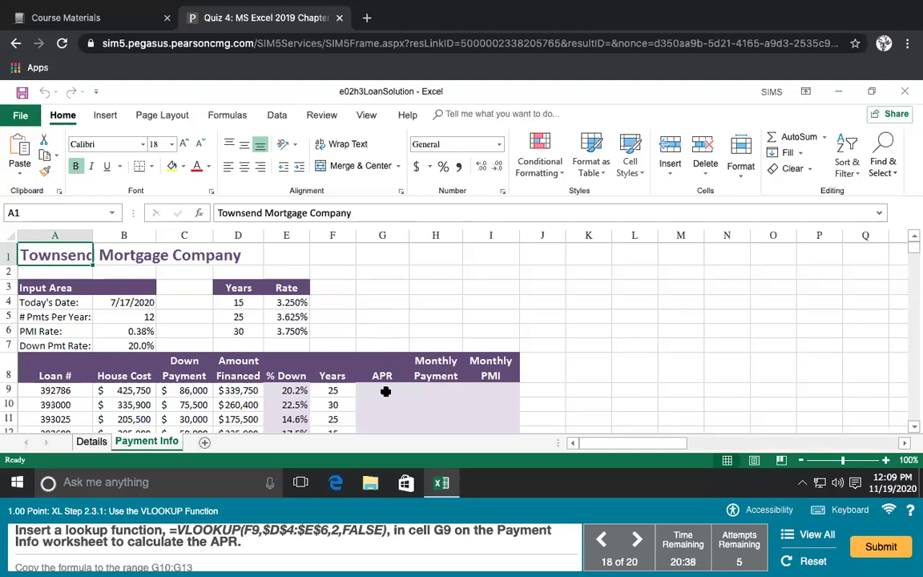
- Enter =VLOOKUP(F9,$D$4:$E$6,2,FALSE) in cell G9 to look up the loan's APR
left_click(382, 390)
left_click(291, 213)
type("=")
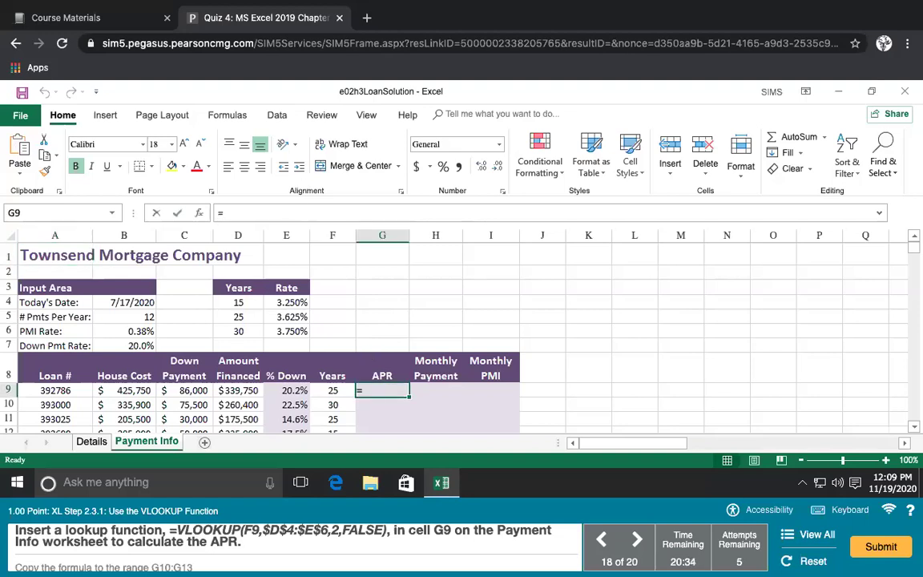
type("Vlook")
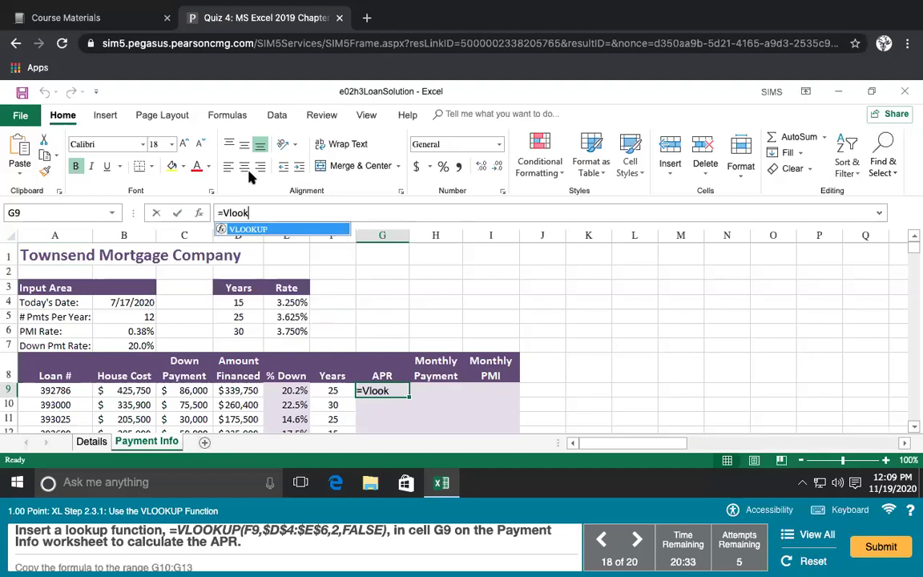
double_click(255, 230)
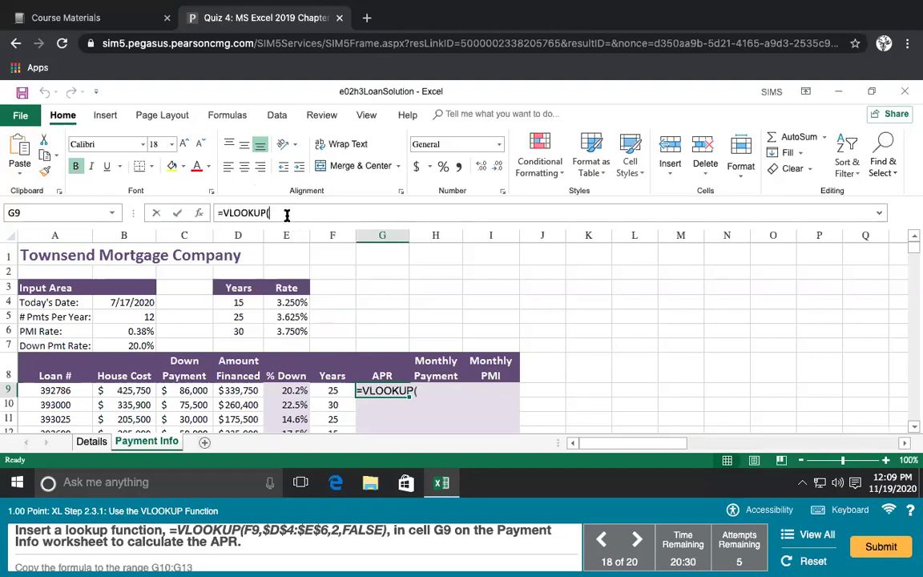
type("F9,$D$")
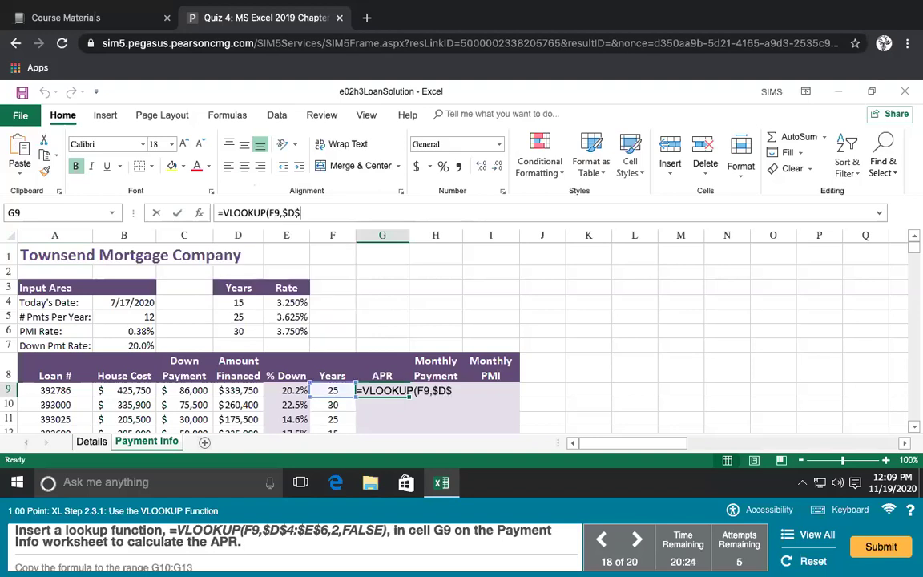
type("4")
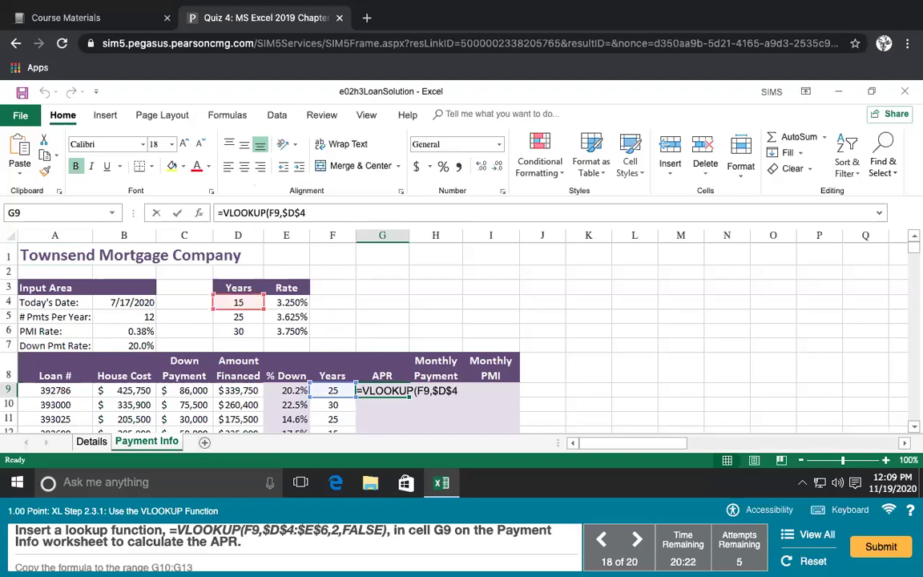
type(":$E$6,2,F")
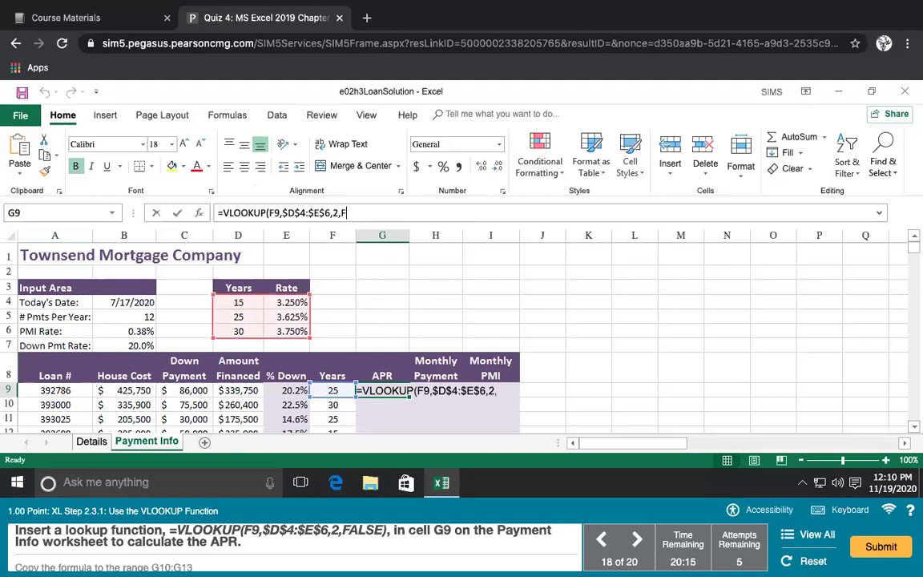
type("ALSE)")
key("Return")
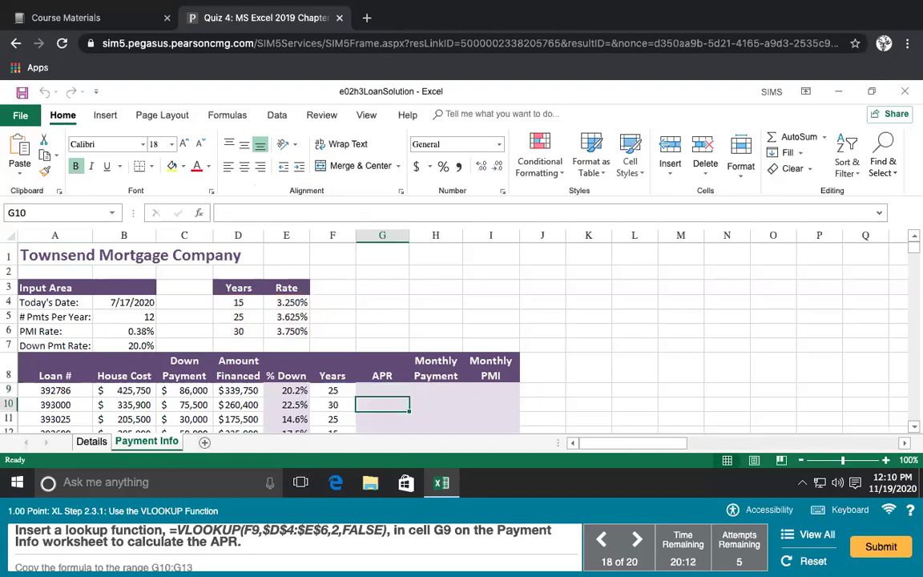
- Copy the G9 APR lookup formula down through G10:G13
scroll(337, 318, "down", 1)
left_click(376, 338)
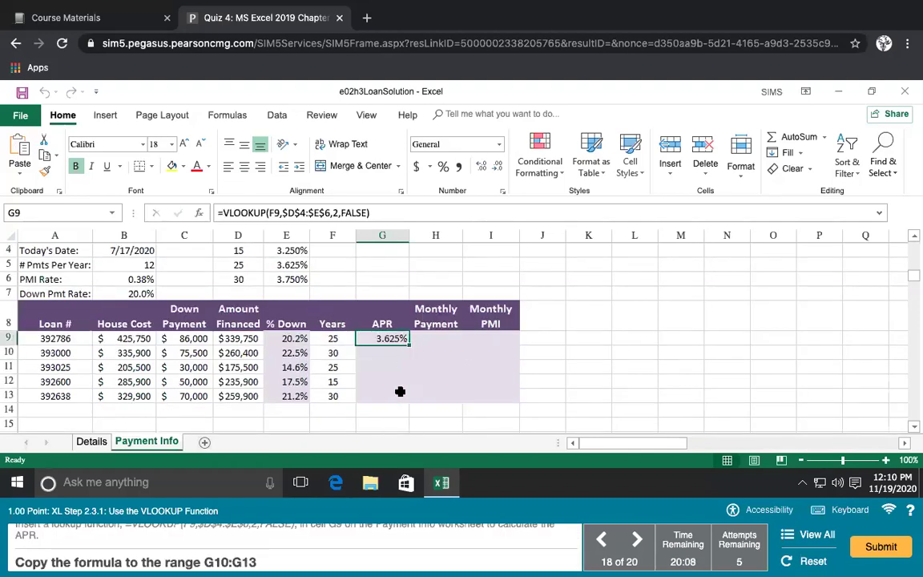
left_click_drag(408, 345, 398, 394)
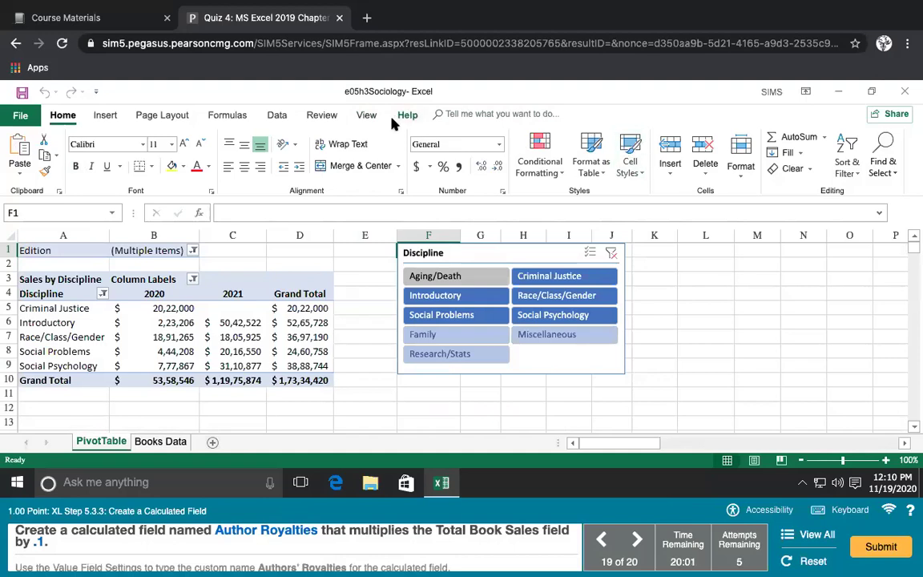
left_click(227, 115)
left_click(277, 115)
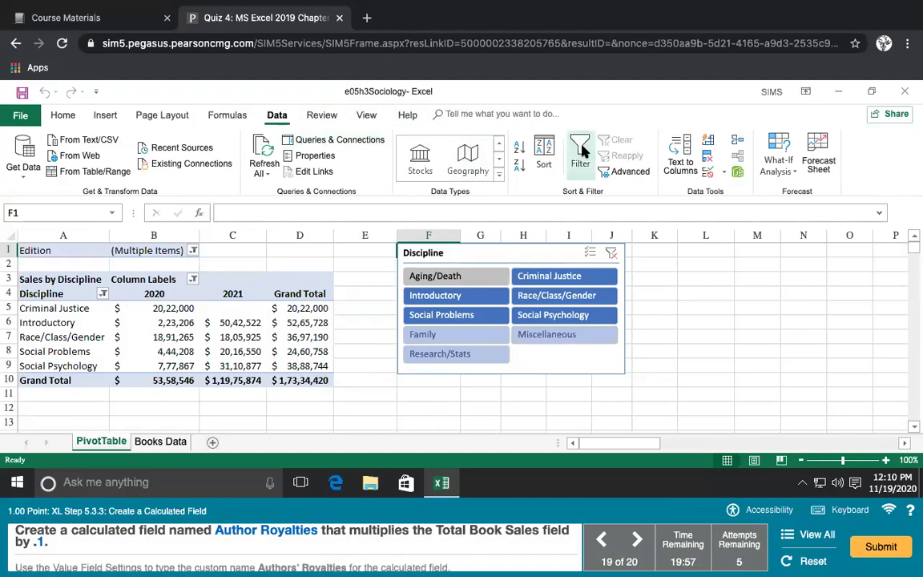
left_click(326, 118)
left_click(364, 116)
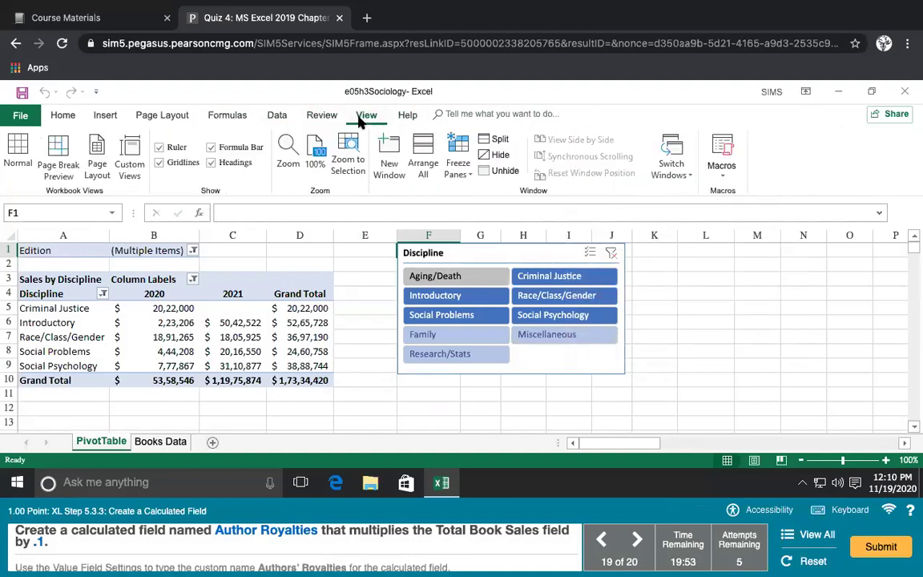
left_click(231, 118)
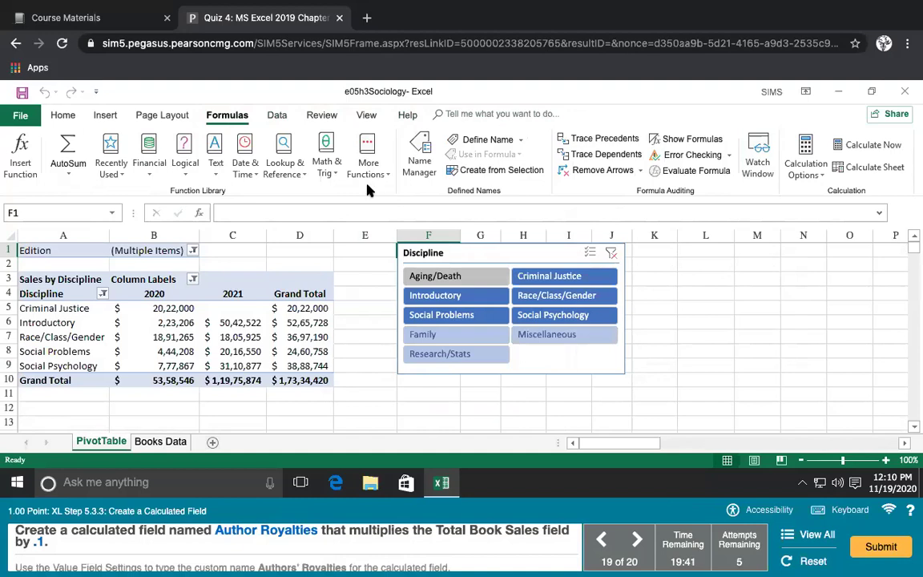
left_click(171, 114)
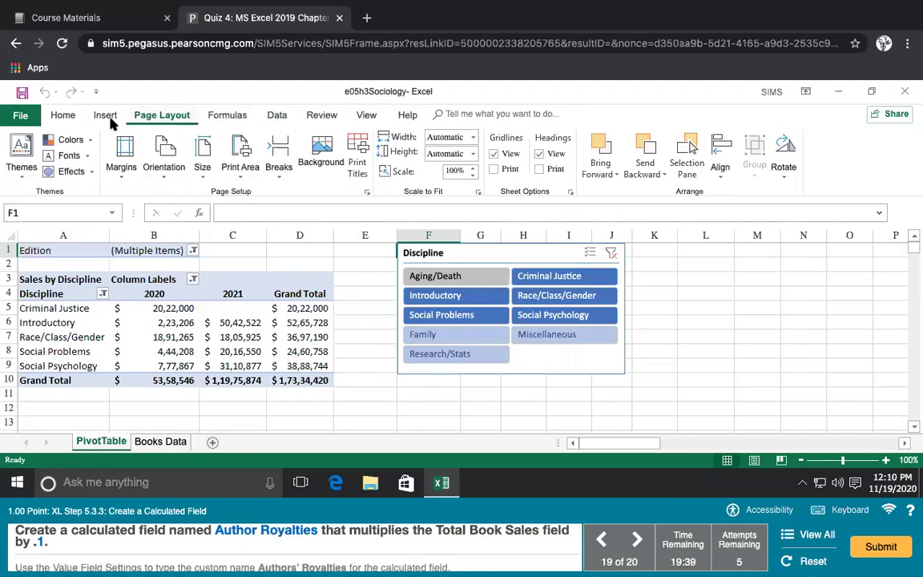
left_click(104, 116)
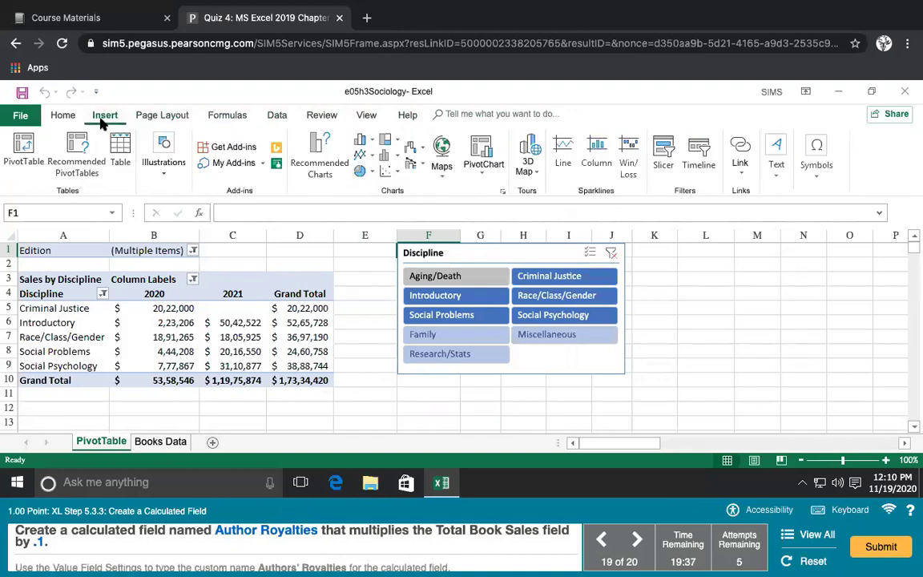
left_click(73, 115)
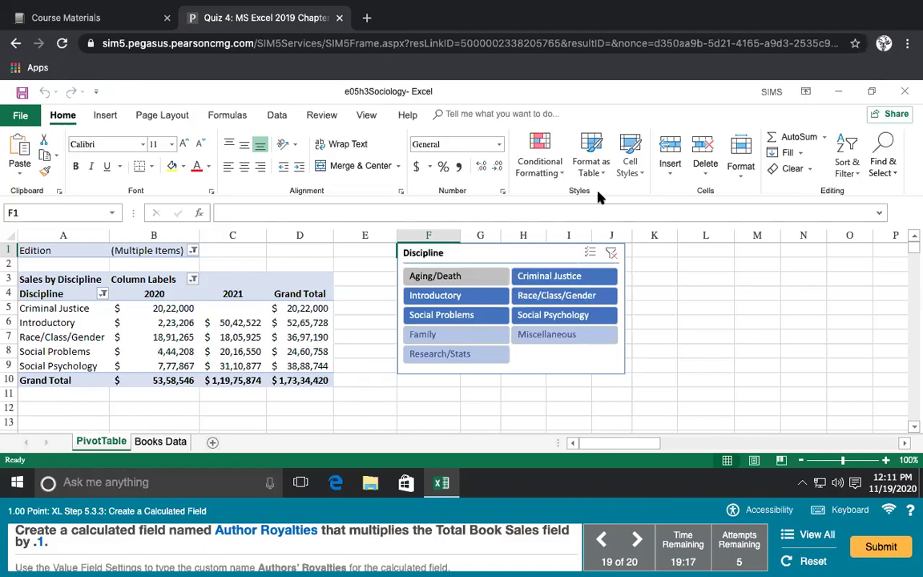
left_click(366, 116)
left_click(323, 116)
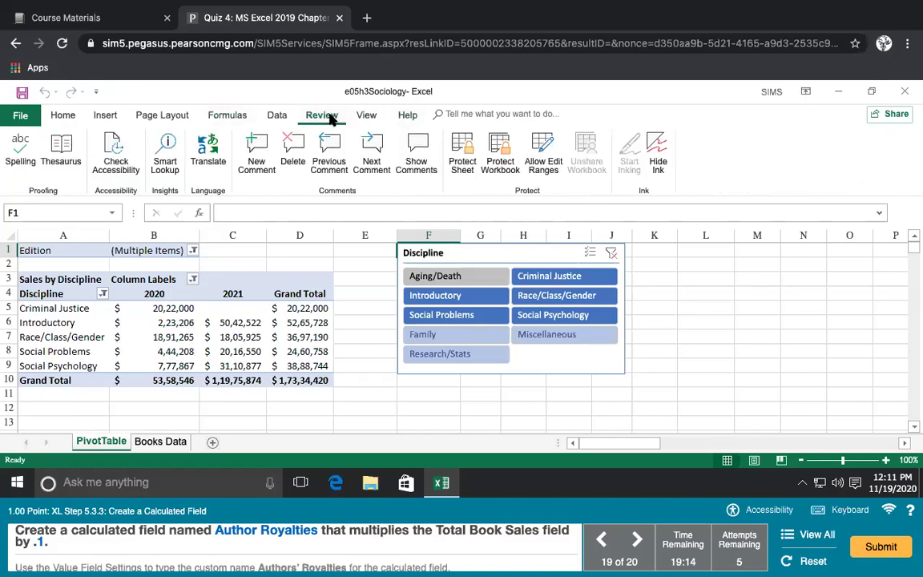
left_click(273, 118)
left_click(235, 117)
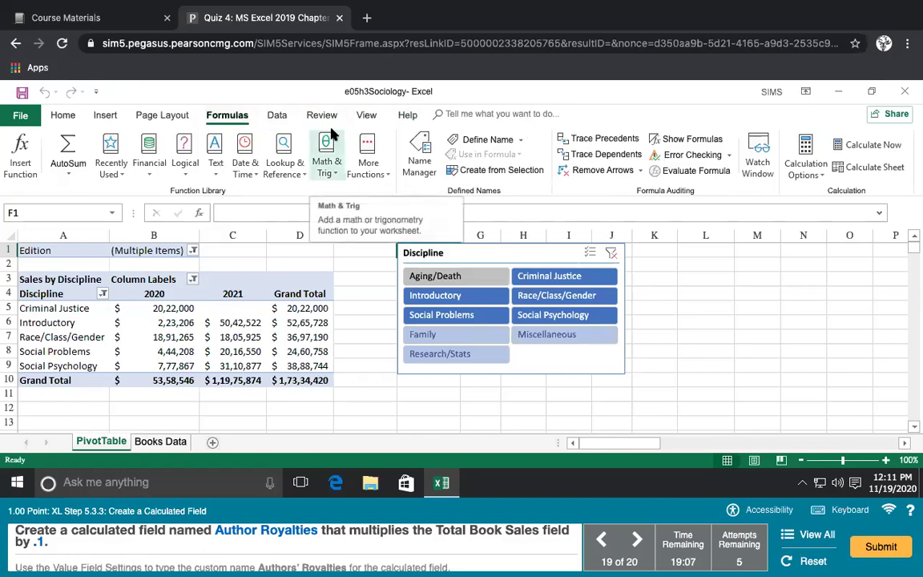
left_click(171, 117)
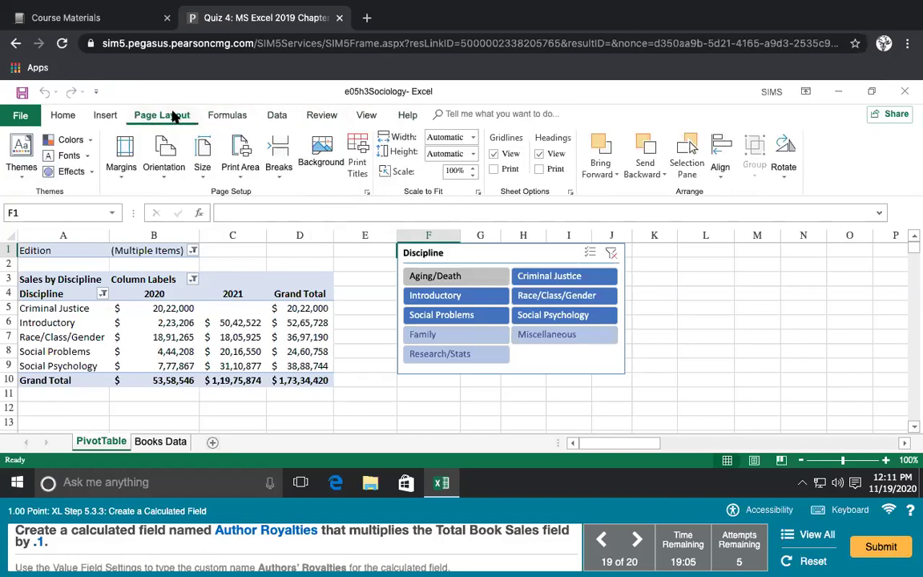
left_click(112, 117)
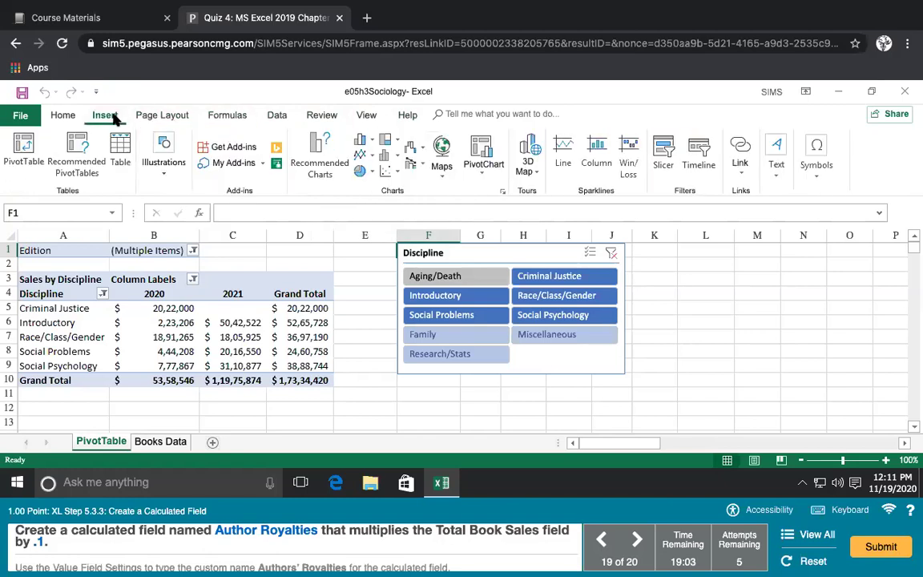
left_click(62, 116)
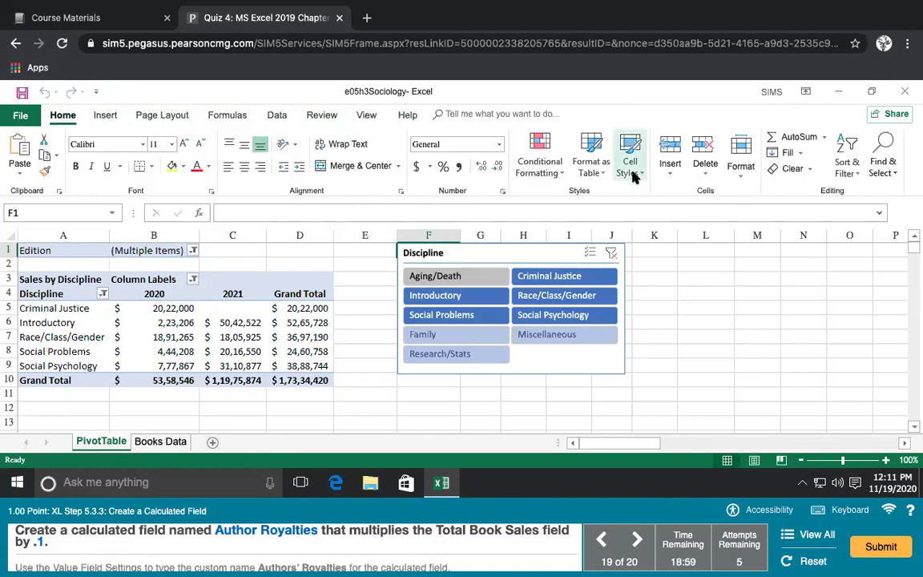
left_click(670, 165)
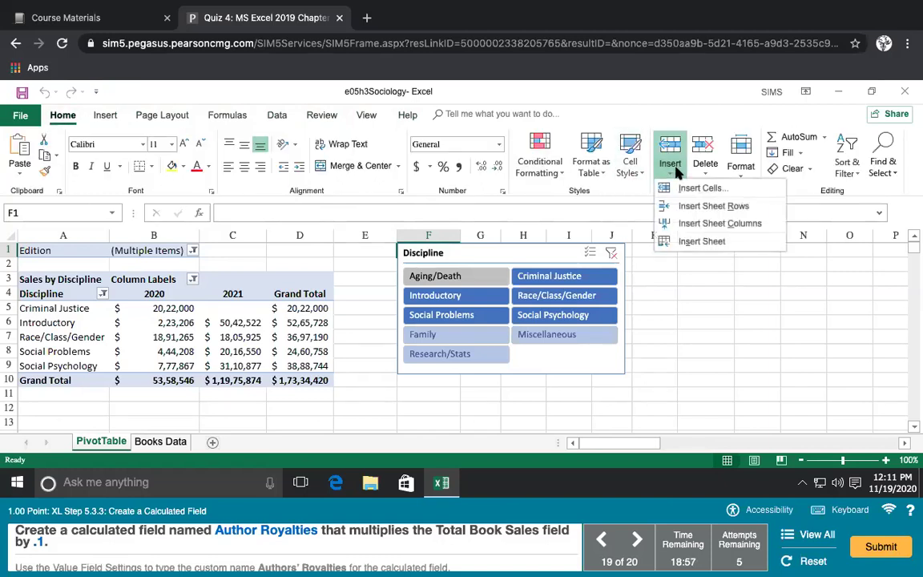
left_click(706, 170)
left_click(741, 164)
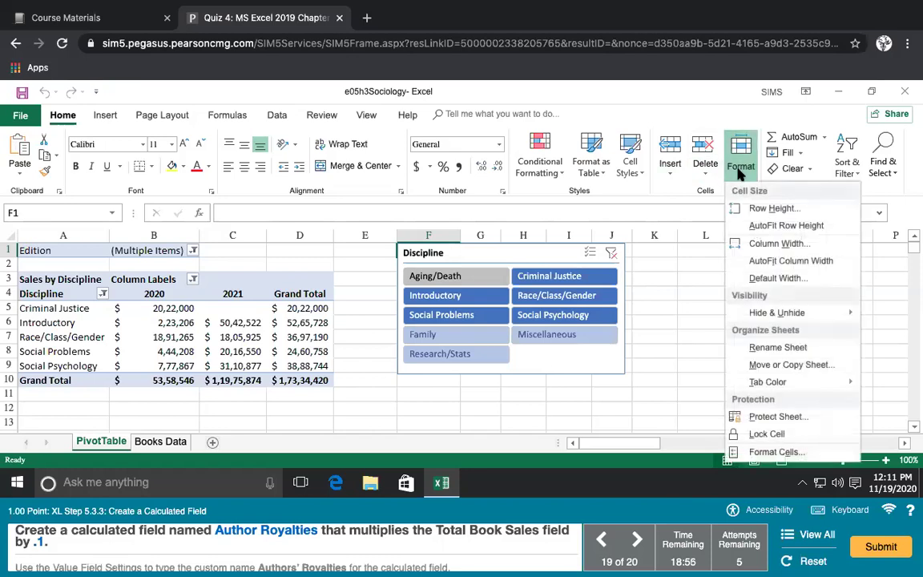
left_click(794, 153)
left_click(793, 153)
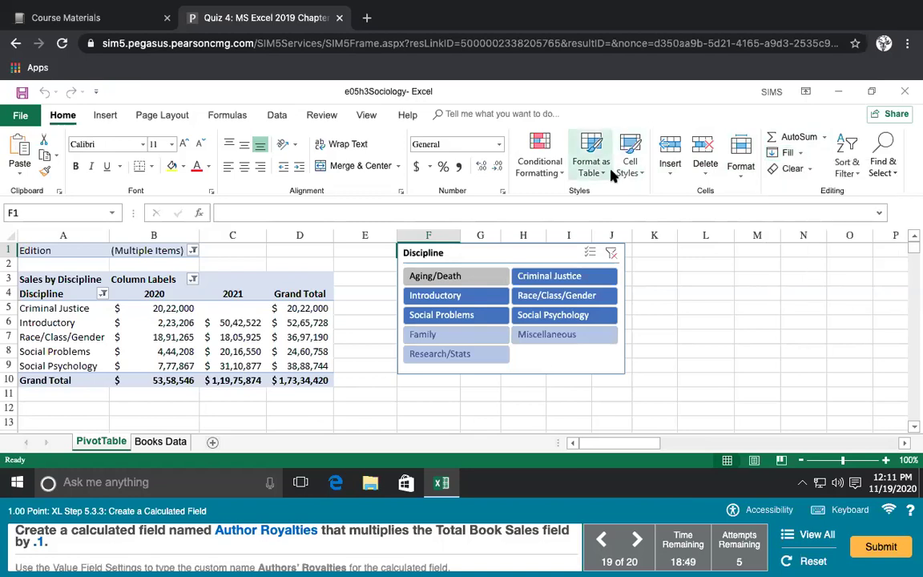
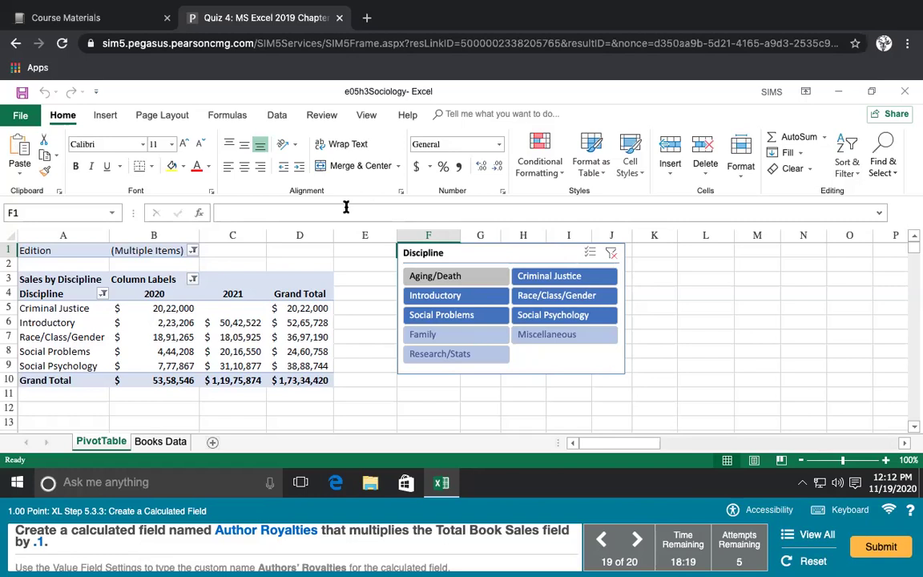
- Switch to Formulas, then select the Discipline slicer to show its Slicer options
left_click(229, 117)
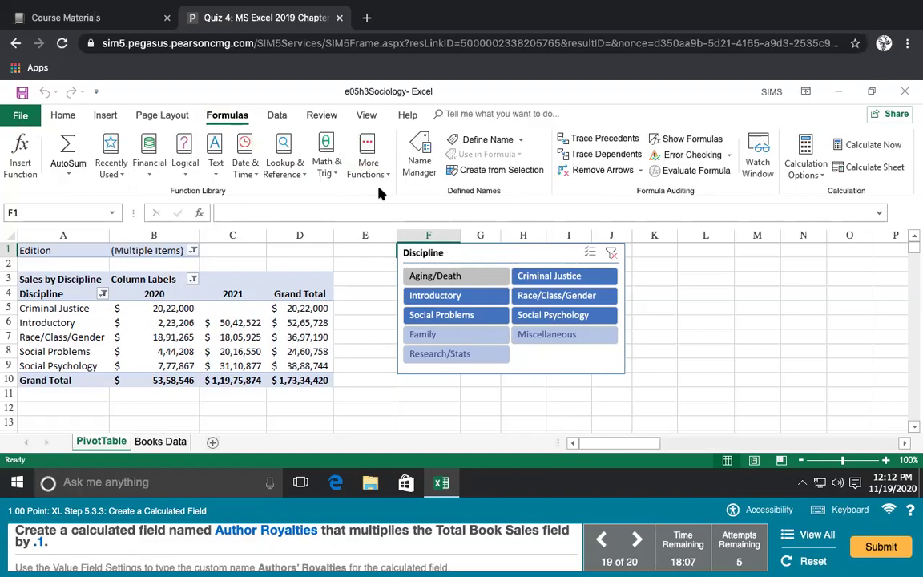
left_click(560, 362)
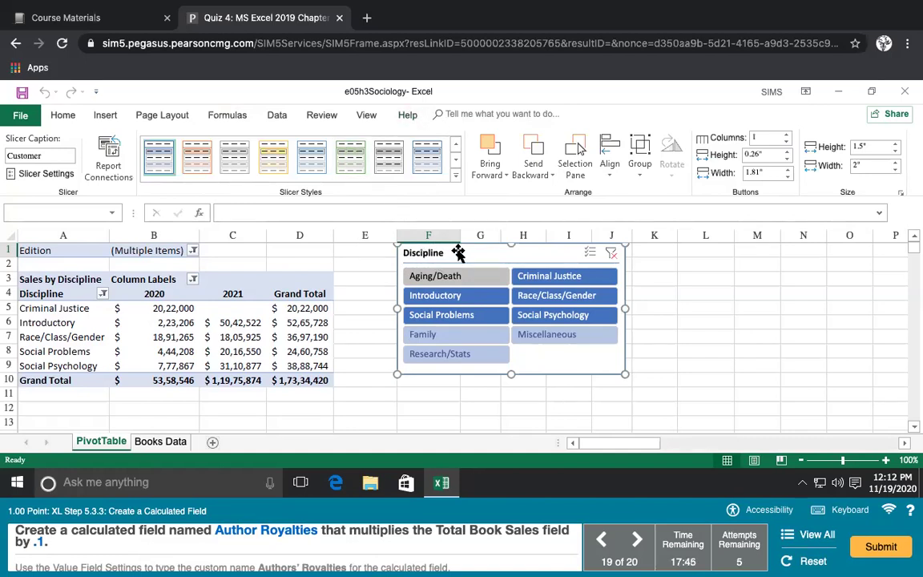
- Turn on Multi-Select for the Discipline slicer, then move through Data and View to Formulas
left_click(589, 253)
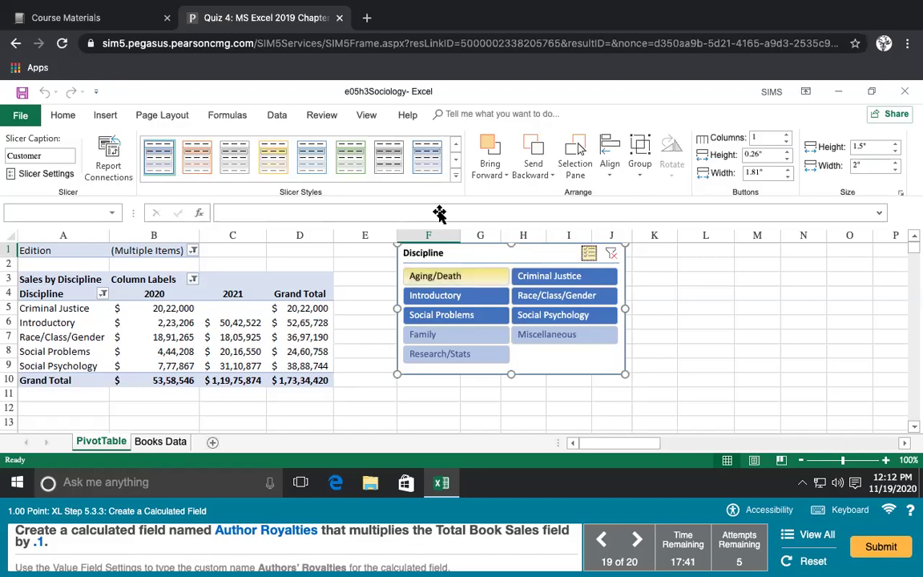
left_click(278, 115)
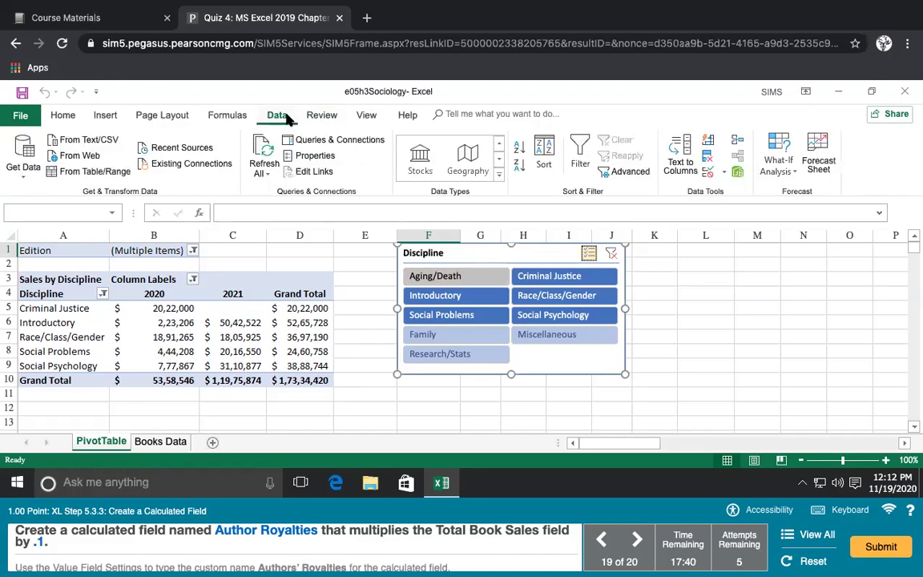
left_click(368, 116)
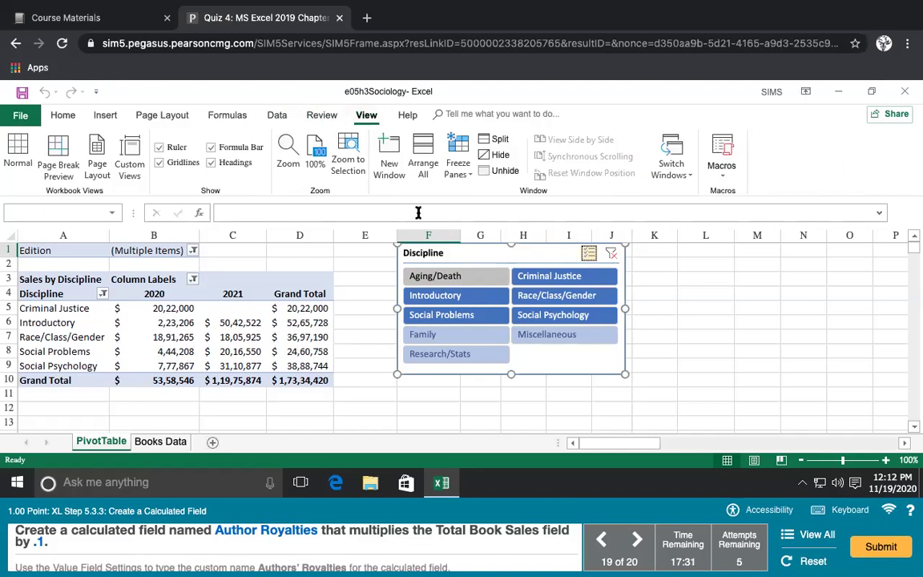
left_click(286, 115)
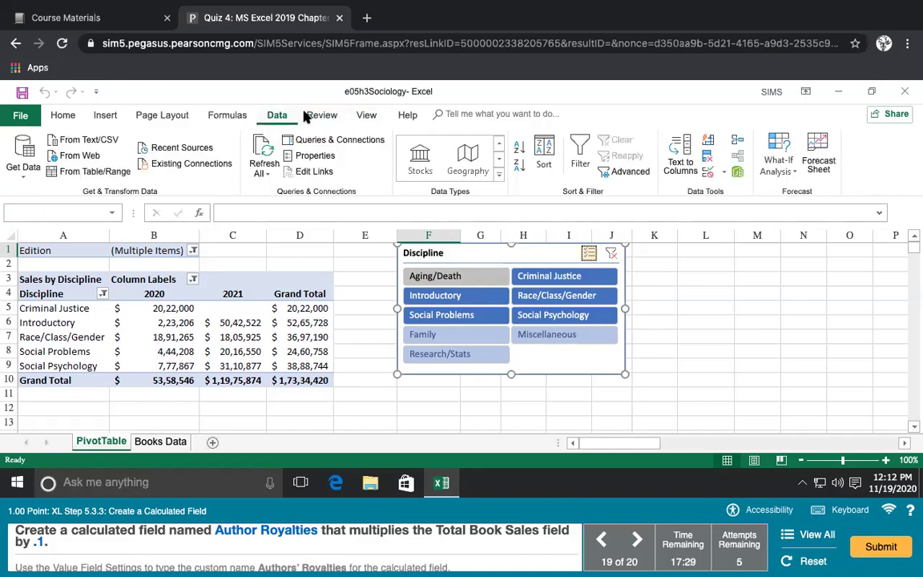
left_click(229, 117)
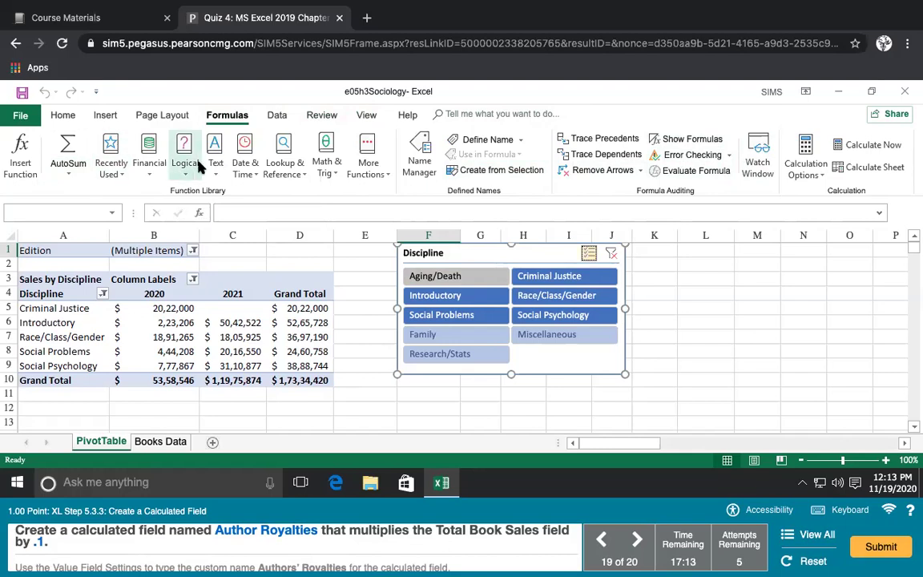
- Browse the Page Layout and Insert ribbon commands before returning to Home
left_click(168, 115)
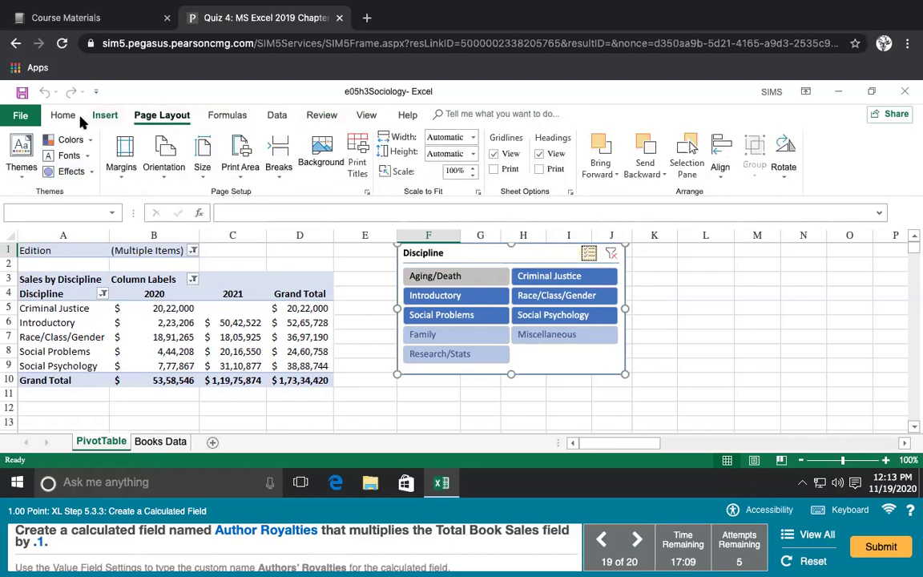
left_click(109, 114)
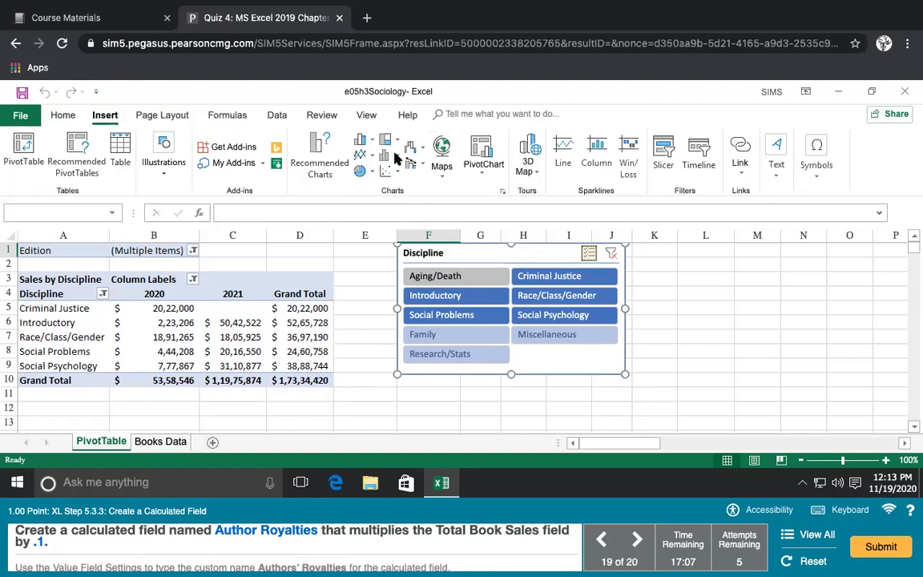
left_click(66, 117)
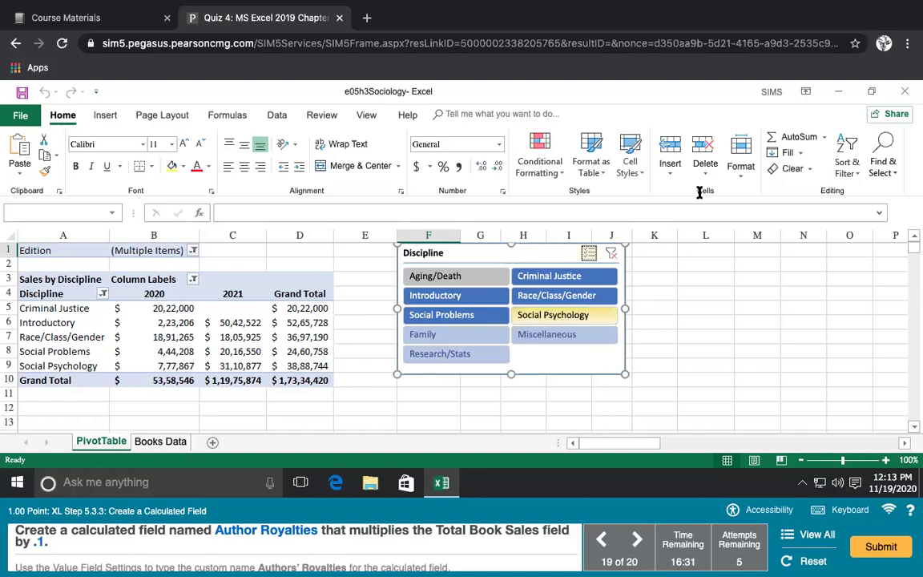
- Check Home's Insert cell choices, then browse Help, View and Review before reaching Data
left_click(671, 171)
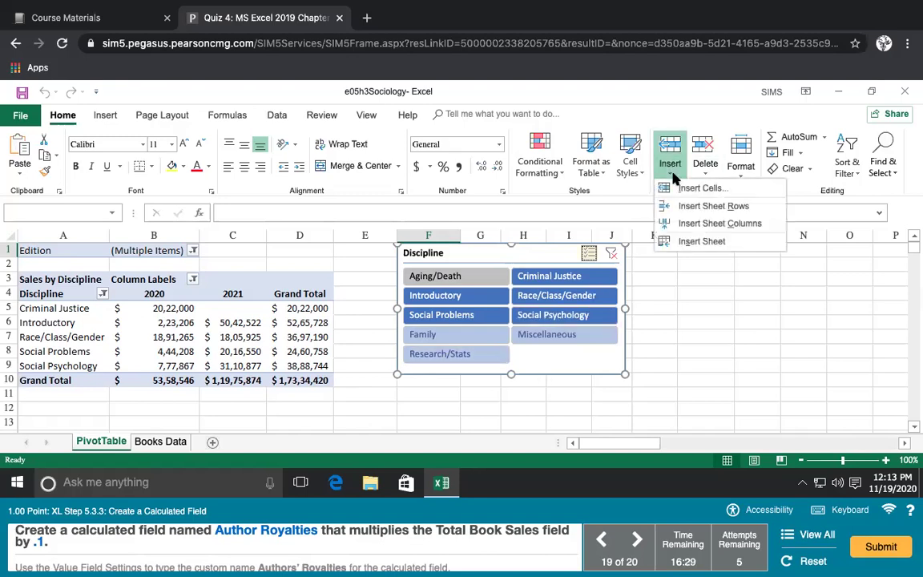
left_click(673, 178)
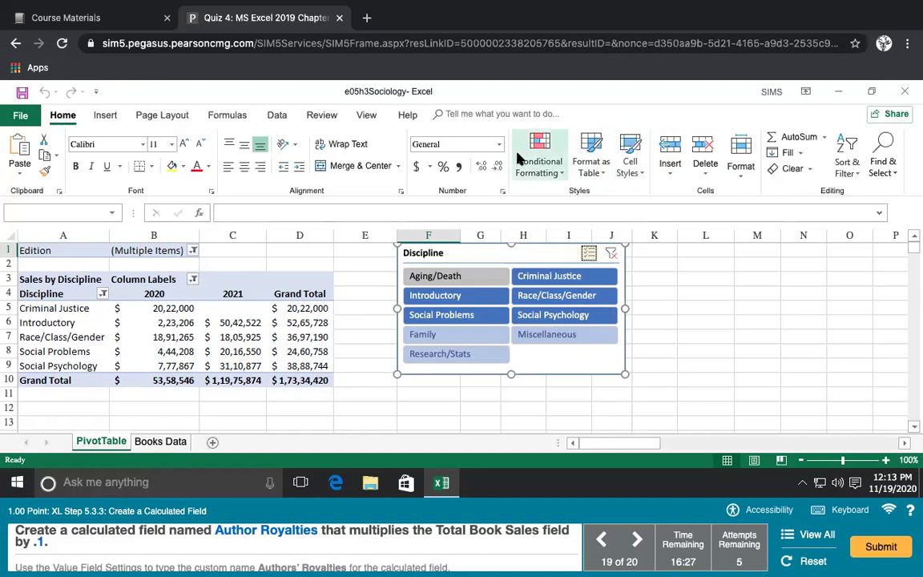
left_click(407, 114)
left_click(361, 116)
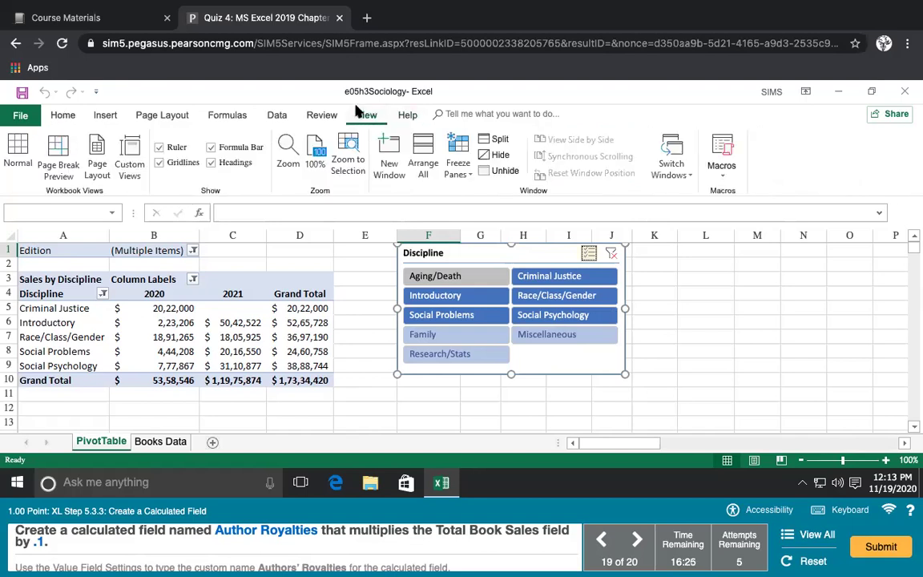
left_click(322, 115)
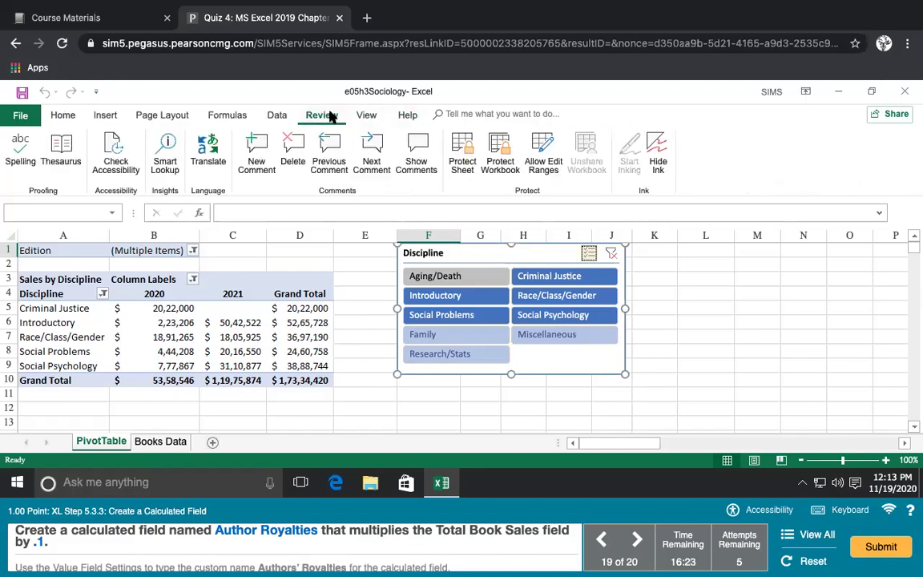
left_click(278, 116)
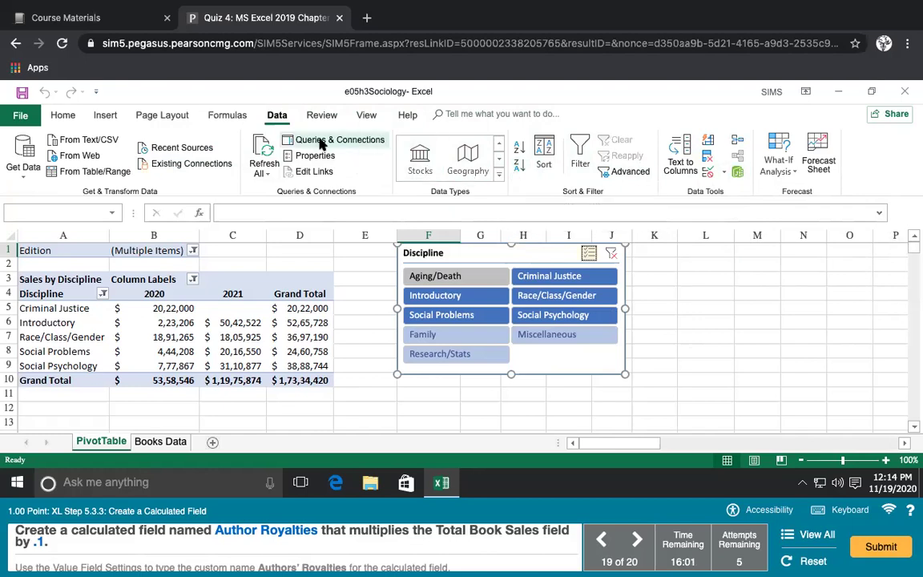
- Select cell K8 off the slicer and look through the More Functions categories
left_click(227, 114)
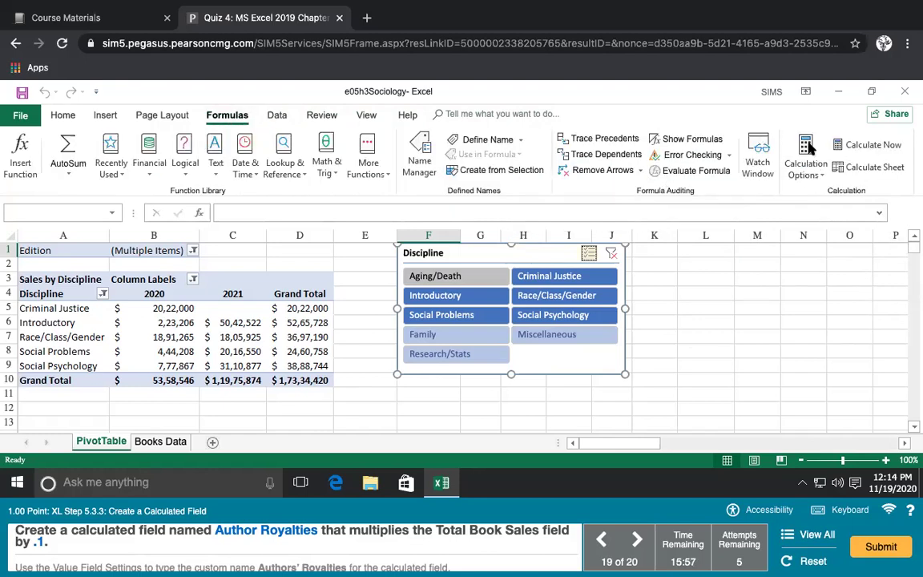
left_click(659, 351)
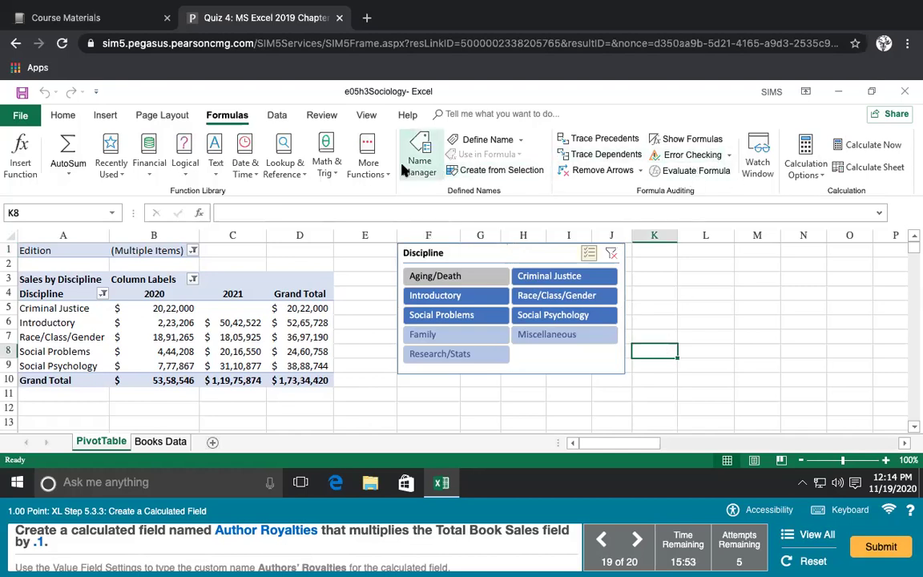
left_click(378, 172)
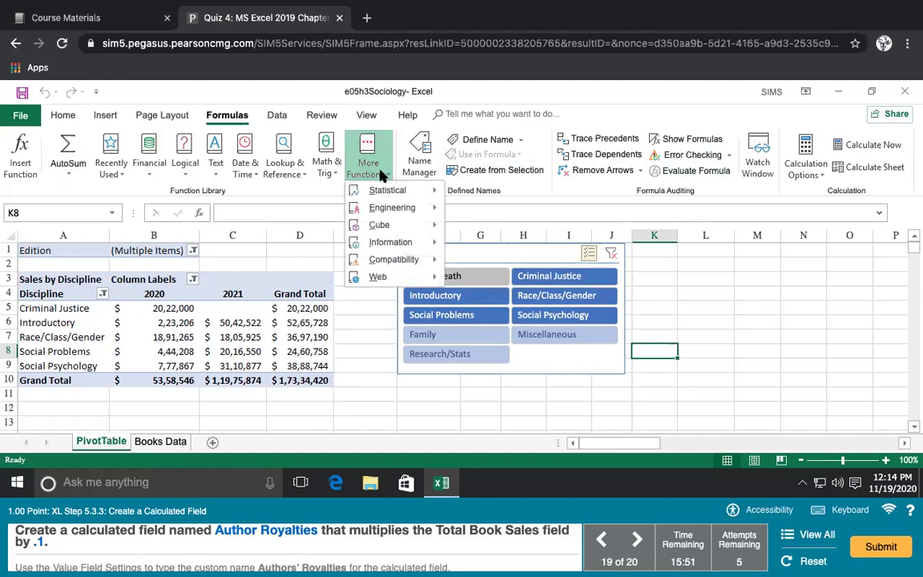
- Browse Page Layout and Insert, check the PivotChart choices, then go back to Home
left_click(170, 116)
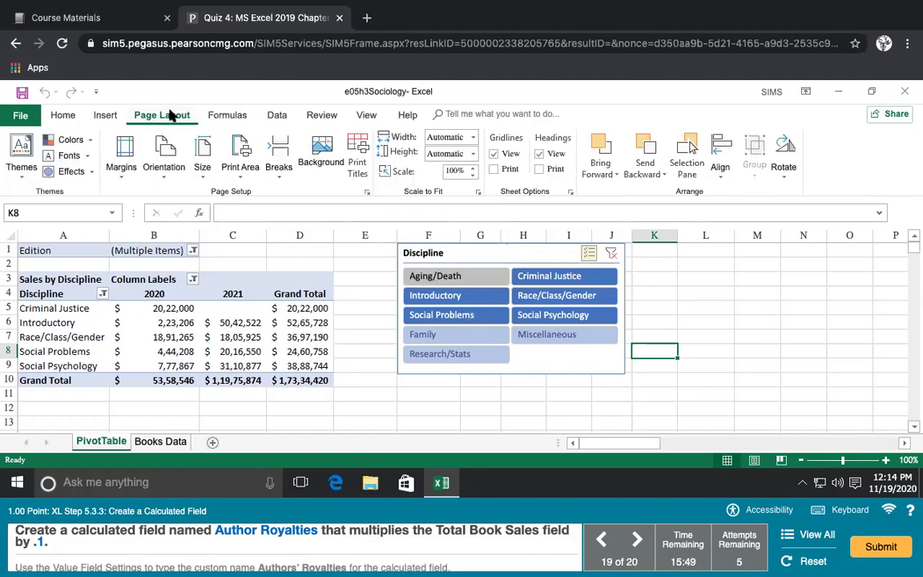
left_click(105, 116)
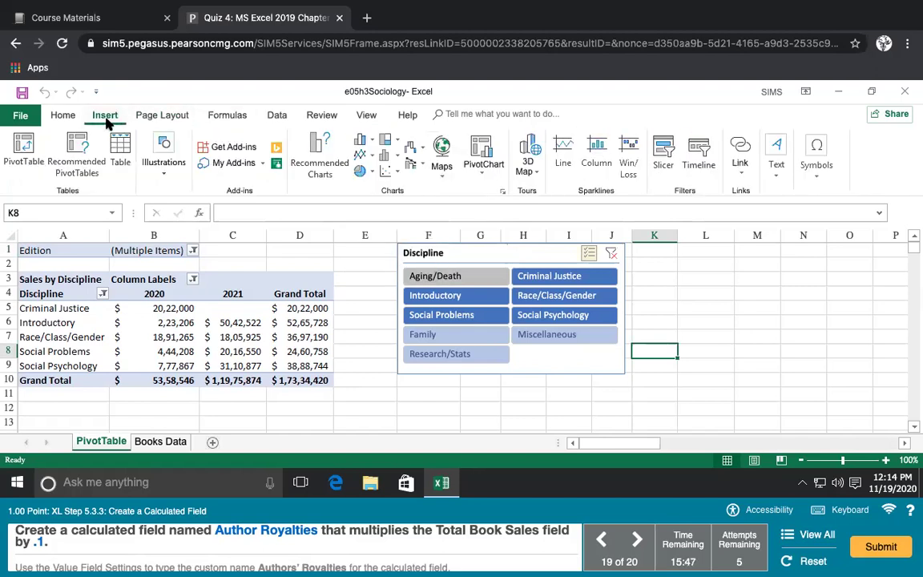
left_click(483, 170)
left_click(491, 172)
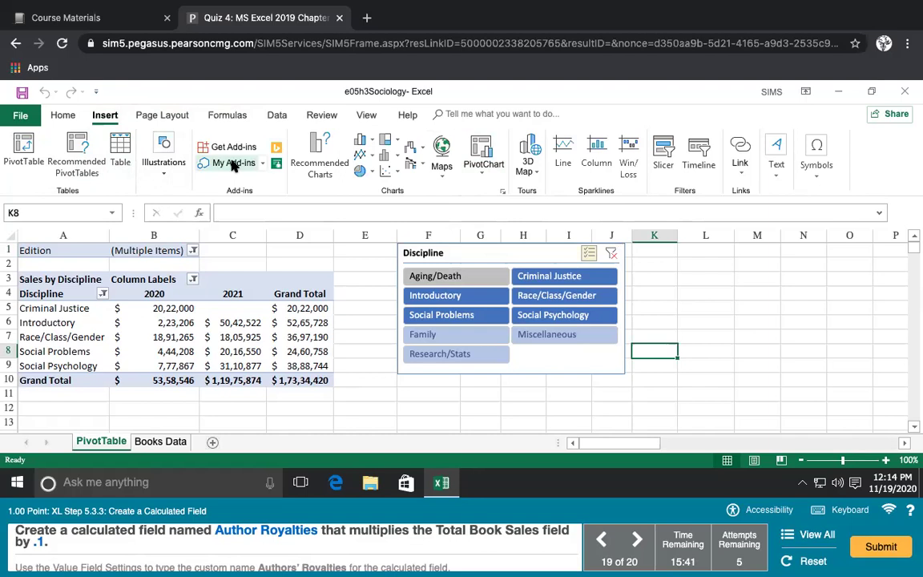
left_click(74, 118)
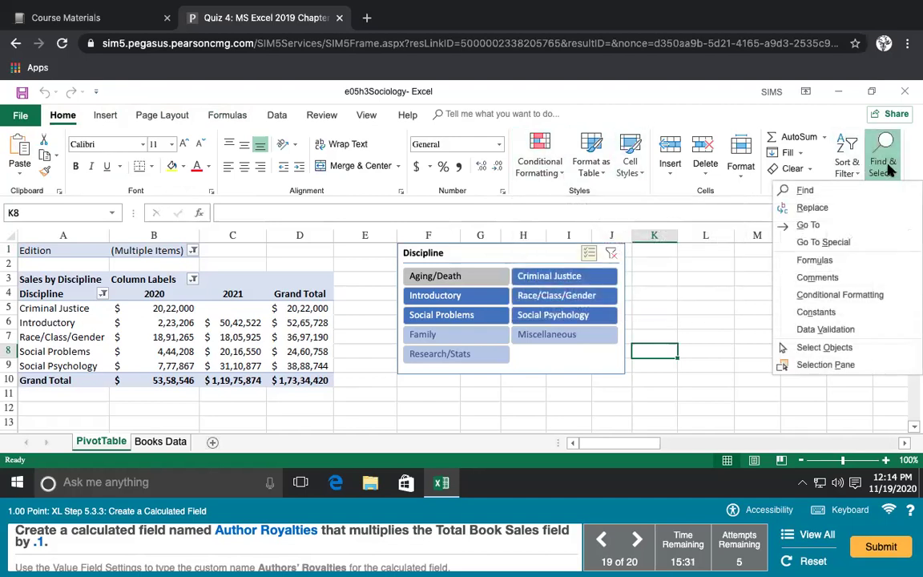
left_click(854, 167)
left_click(854, 172)
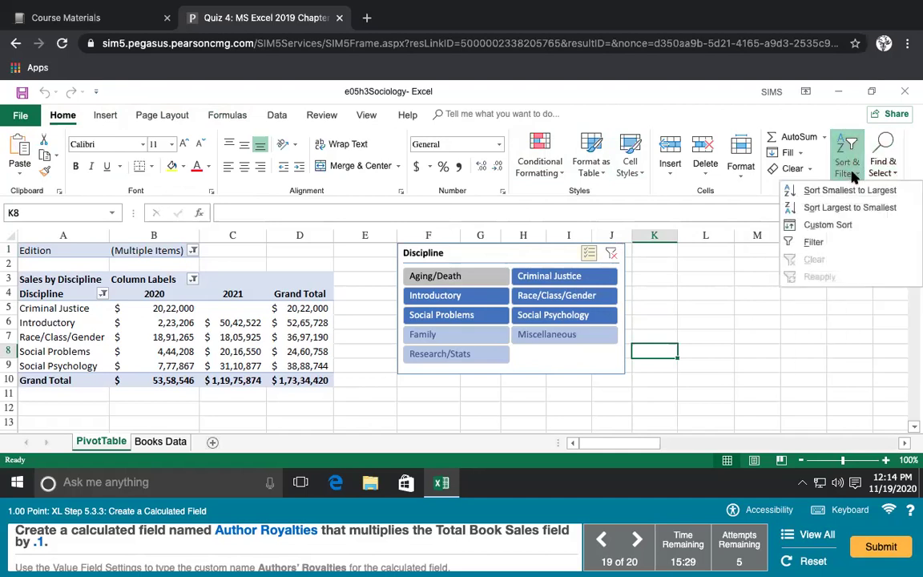
left_click(790, 152)
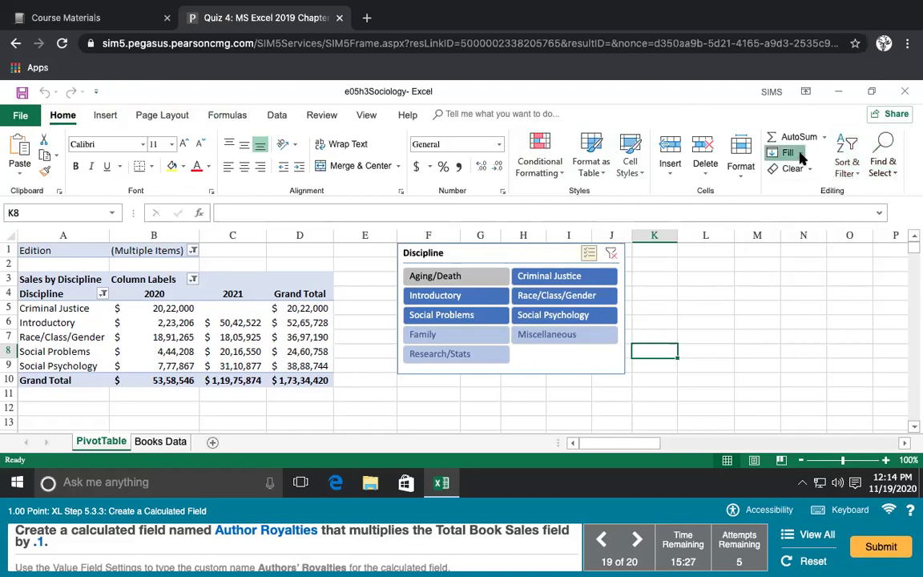
left_click(789, 152)
left_click(794, 153)
left_click(823, 138)
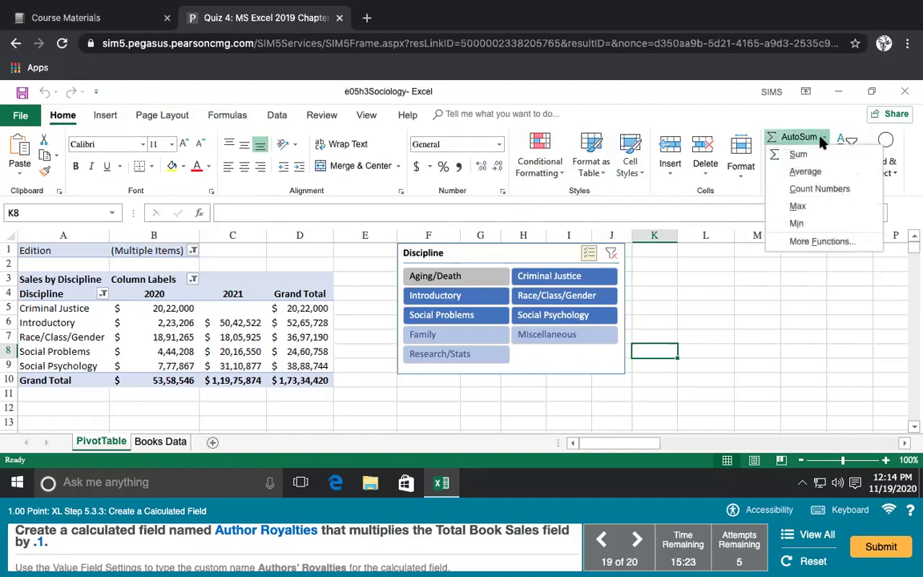
left_click(821, 142)
left_click(670, 166)
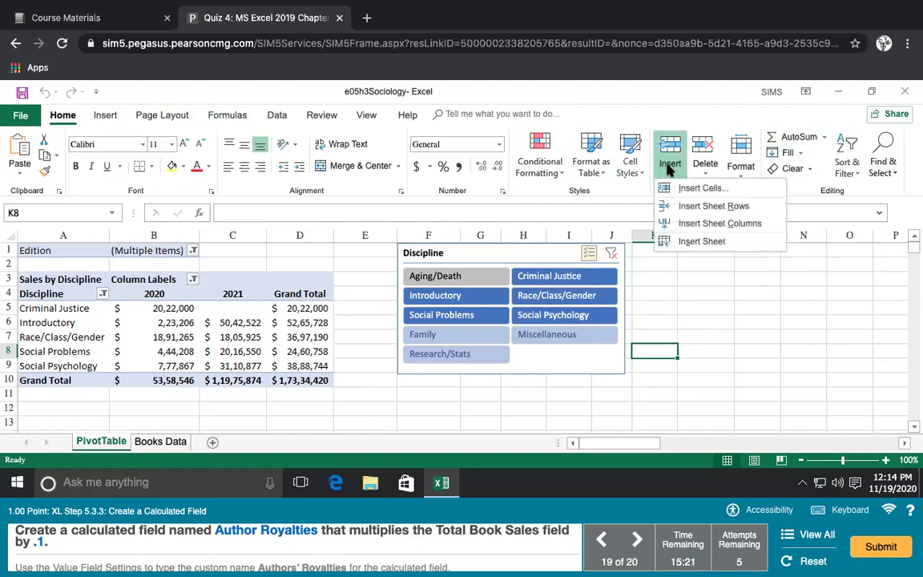
left_click(703, 170)
left_click(703, 172)
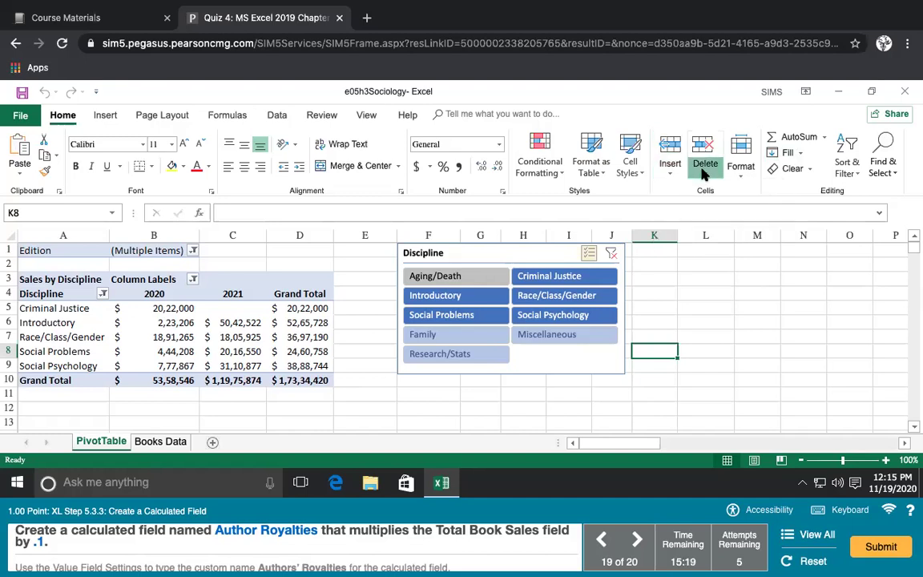
left_click(703, 170)
left_click(733, 173)
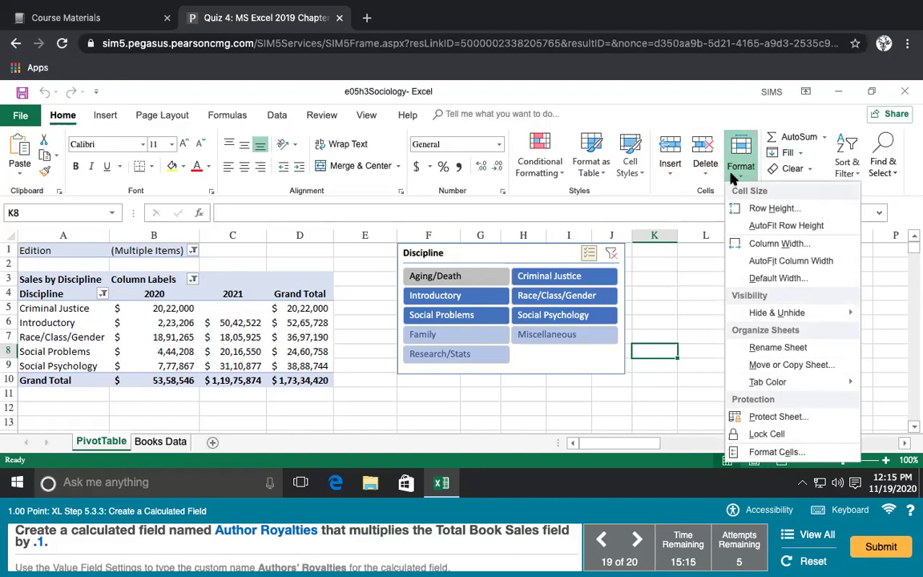
left_click(639, 173)
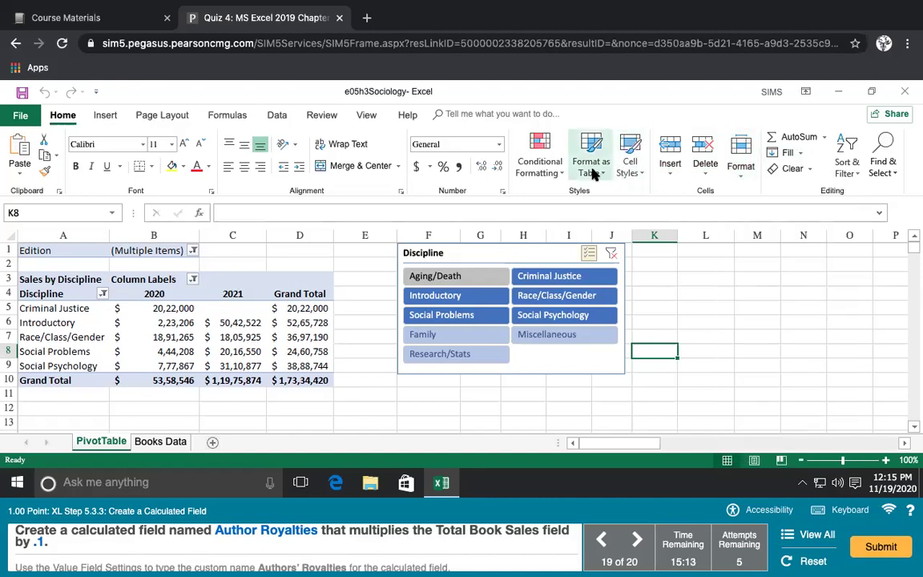
left_click(594, 174)
left_click(593, 174)
left_click(537, 160)
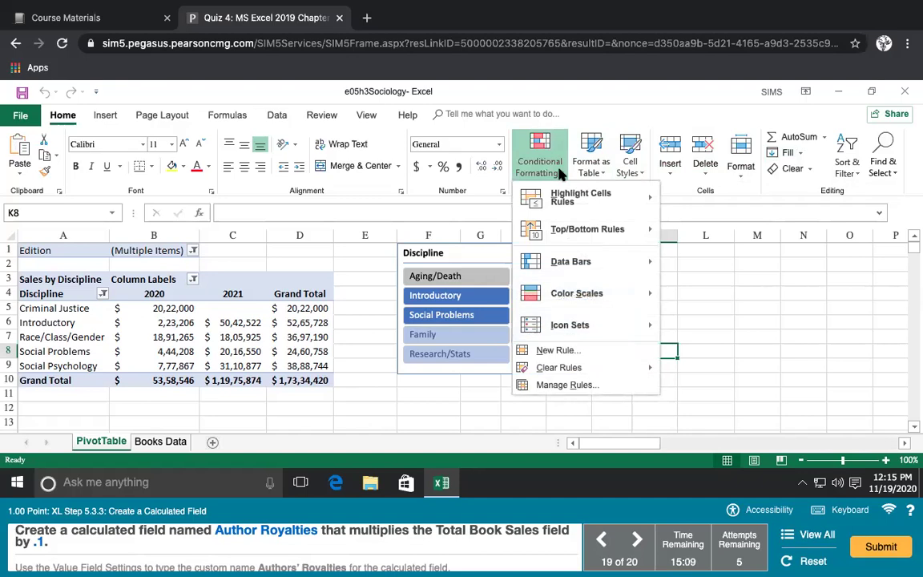
left_click(561, 173)
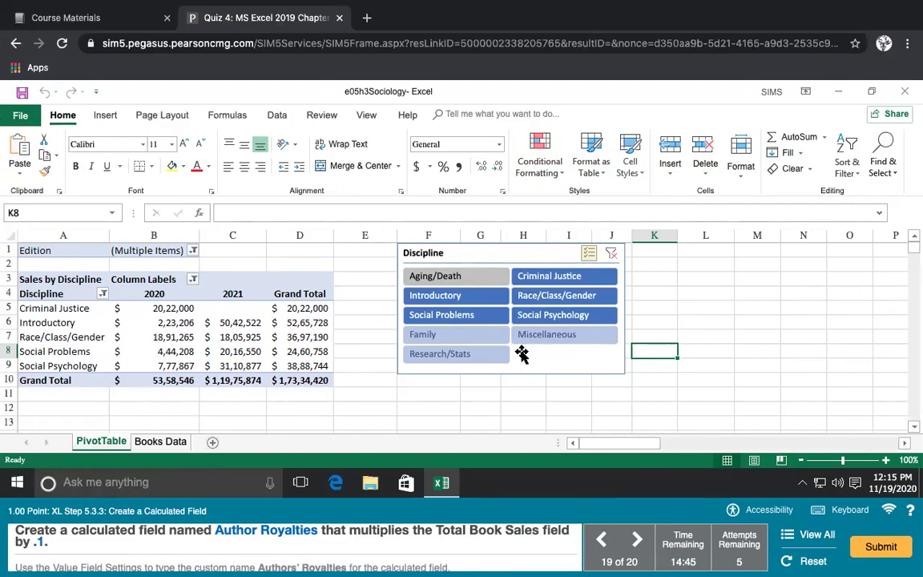
- Open Slicer Settings for the Discipline slicer, then browse the Home and Insert commands
left_click(557, 363)
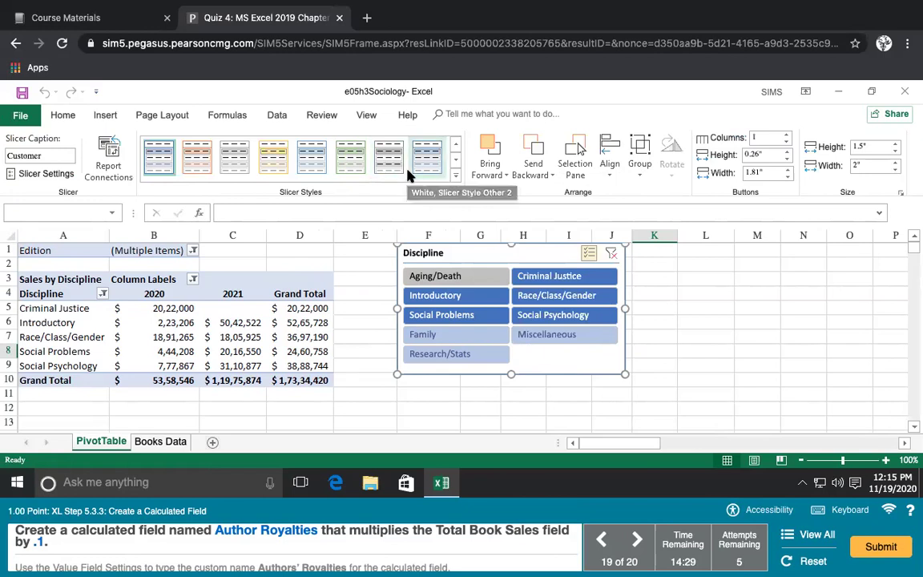
left_click(64, 178)
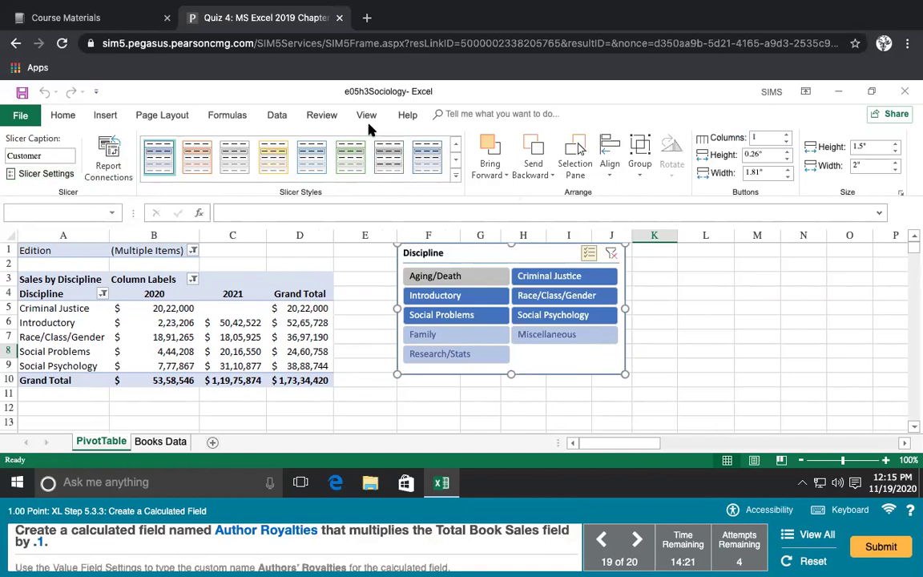
left_click(66, 117)
left_click(105, 117)
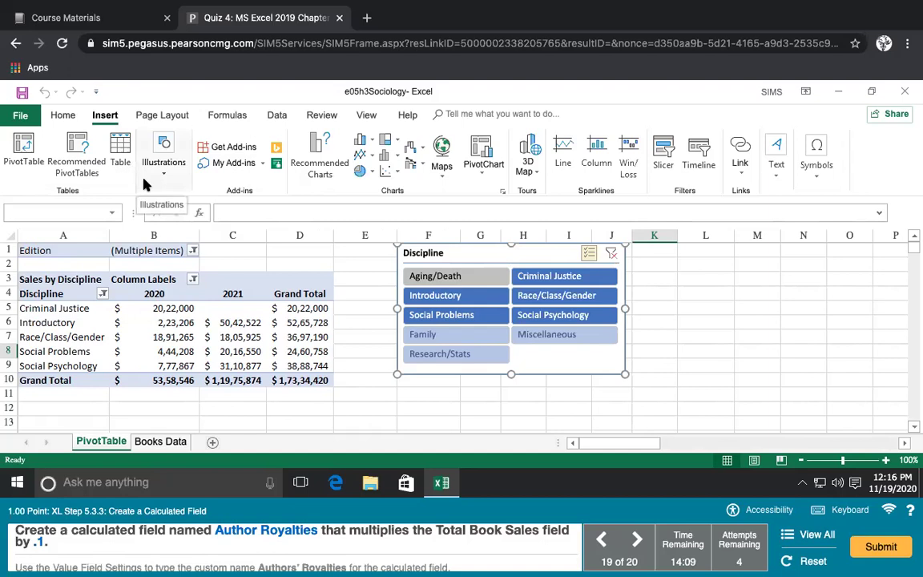
left_click(172, 118)
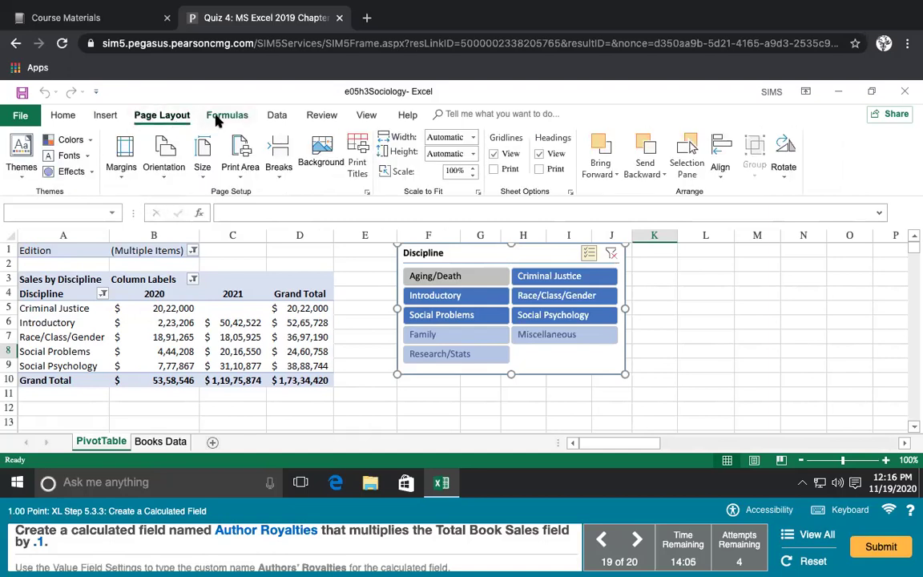
left_click(223, 118)
left_click(281, 116)
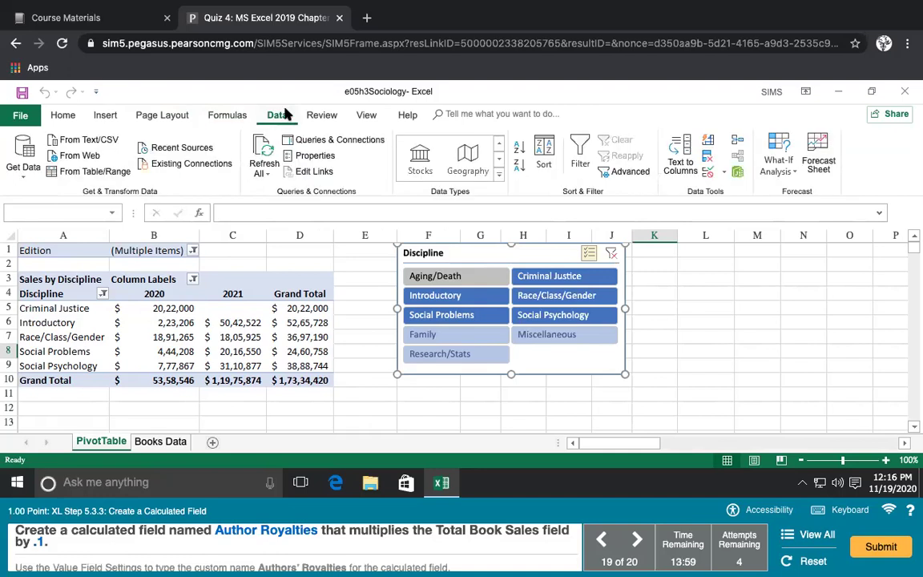
left_click(322, 114)
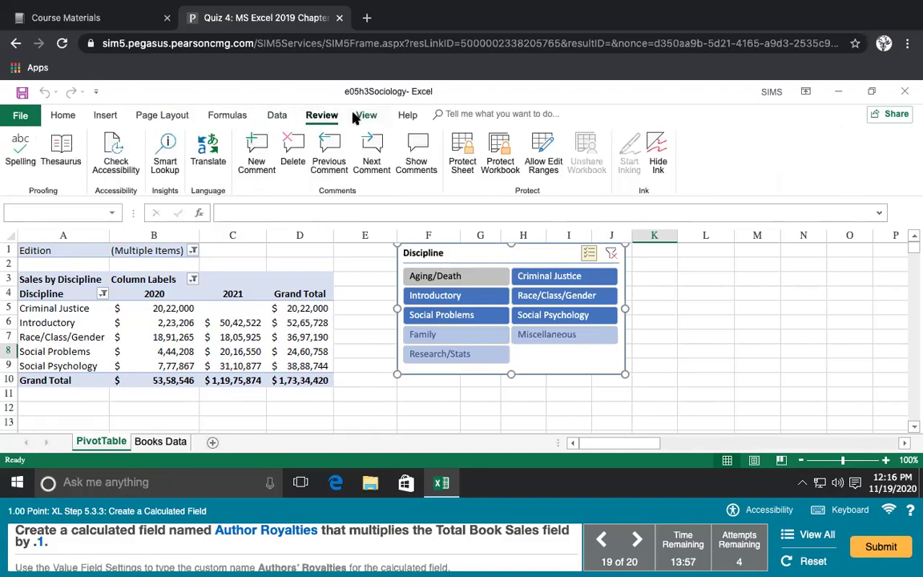
left_click(357, 116)
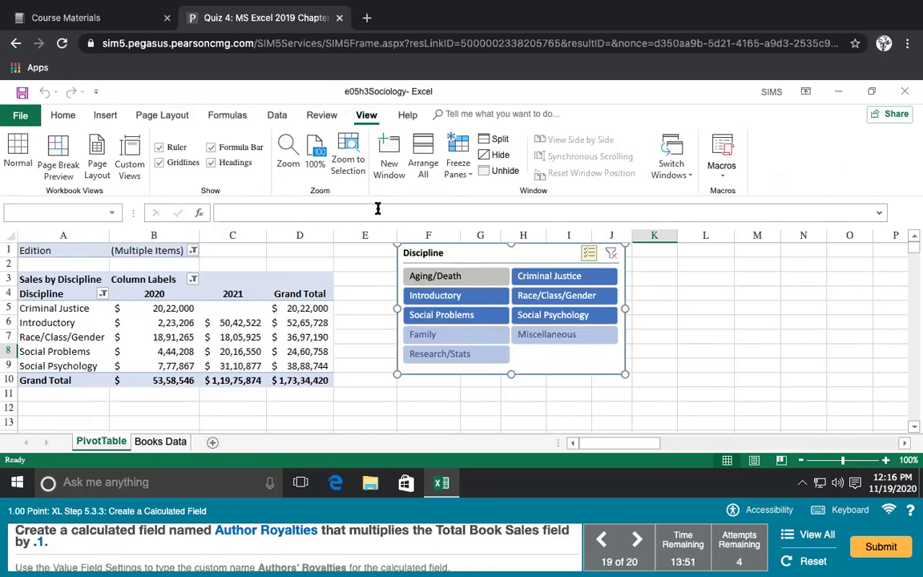
left_click(149, 446)
left_click(213, 117)
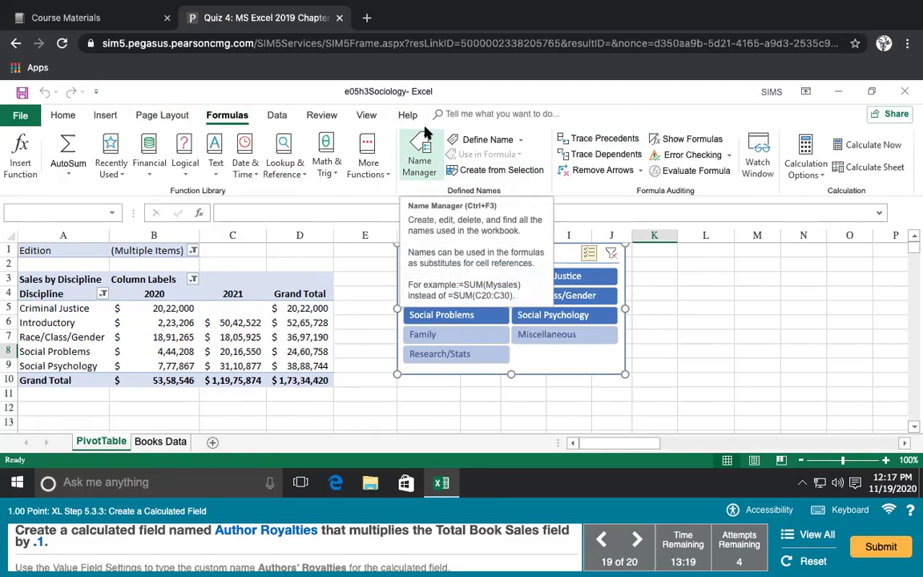
right_click(544, 364)
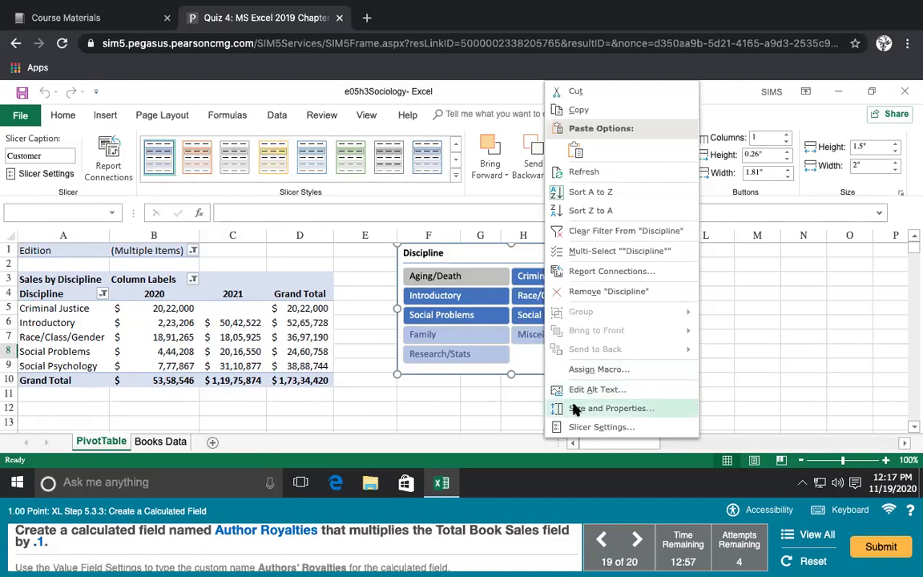
left_click(536, 360)
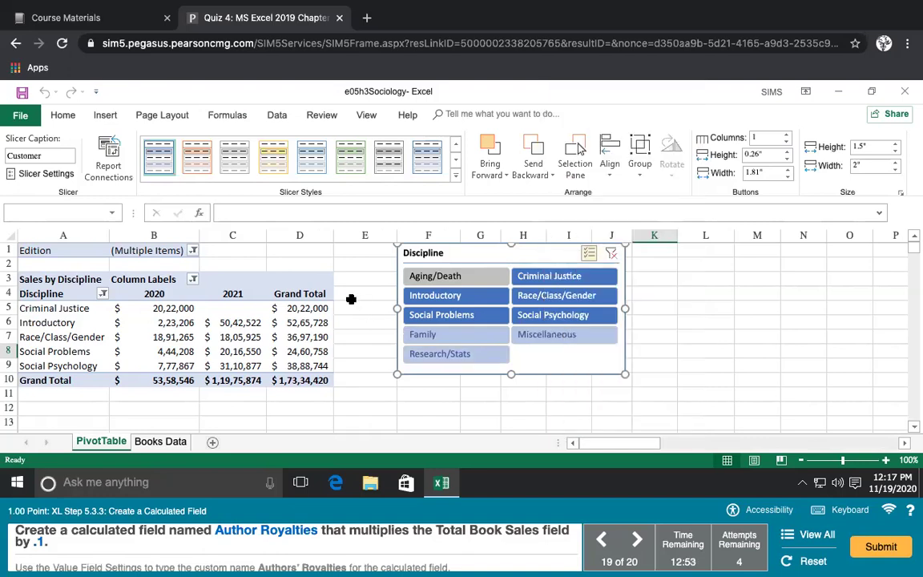
- Select PivotTable cells B1, B6 and C6 to show the field list, then scroll its fields
left_click(192, 251)
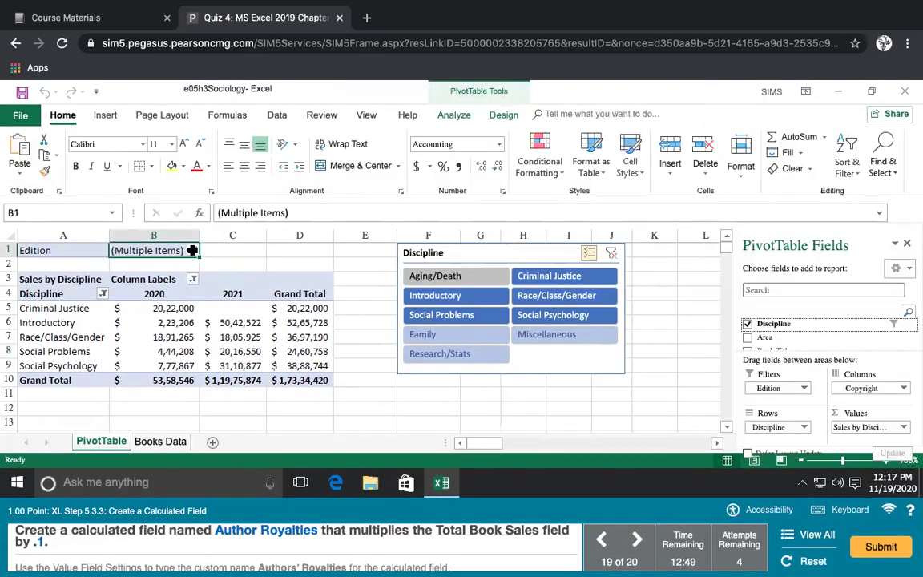
left_click(179, 322)
left_click(222, 323)
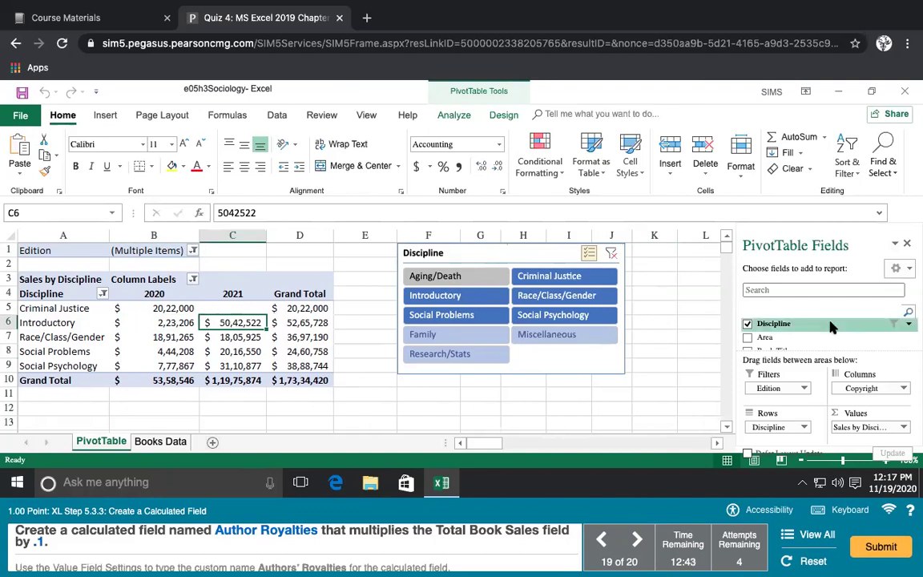
scroll(831, 326, "down", 3)
scroll(831, 326, "down", 2)
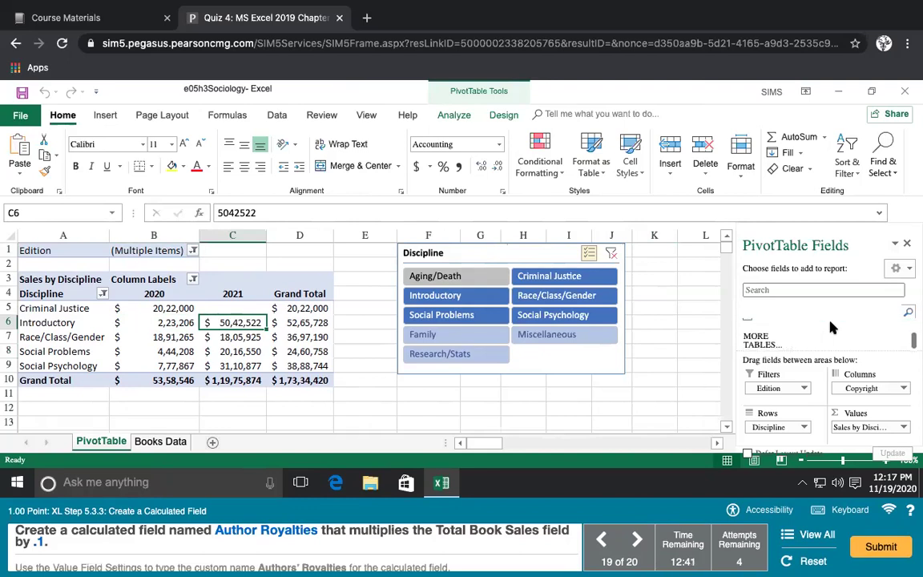
scroll(831, 326, "up", 2)
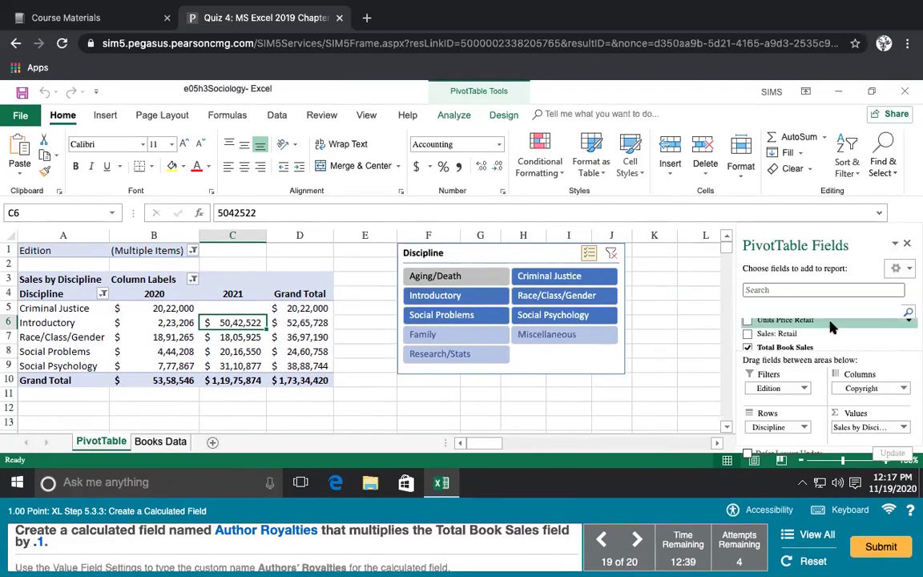
scroll(831, 327, "down", 2)
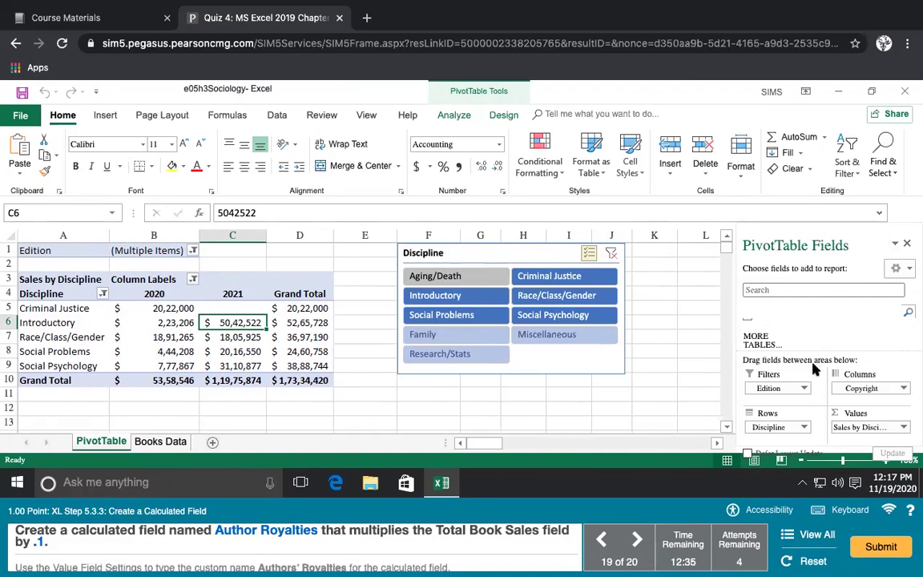
scroll(799, 321, "up", 5)
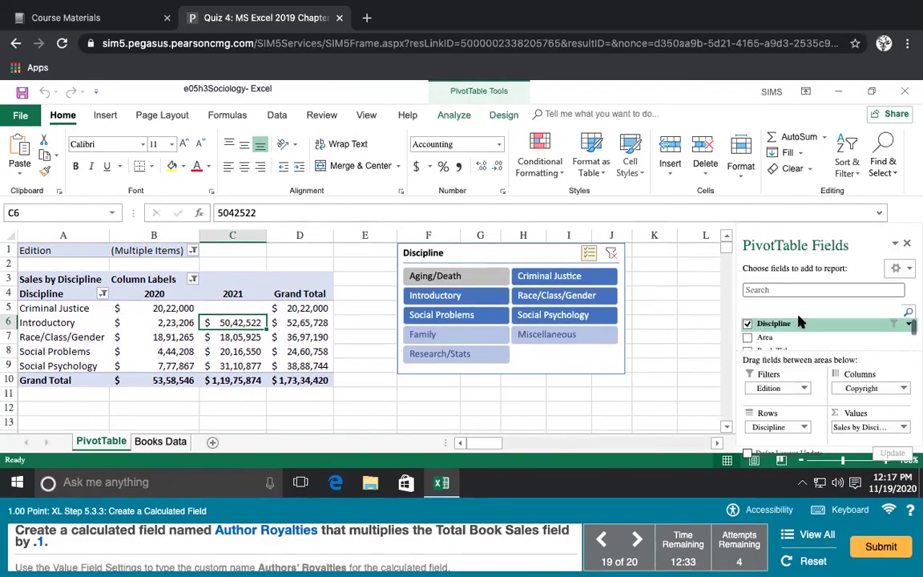
scroll(799, 322, "down", 1)
scroll(799, 321, "down", 1)
scroll(799, 321, "down", 1)
scroll(799, 321, "down", 1)
scroll(799, 321, "down", 1)
scroll(799, 321, "down", 2)
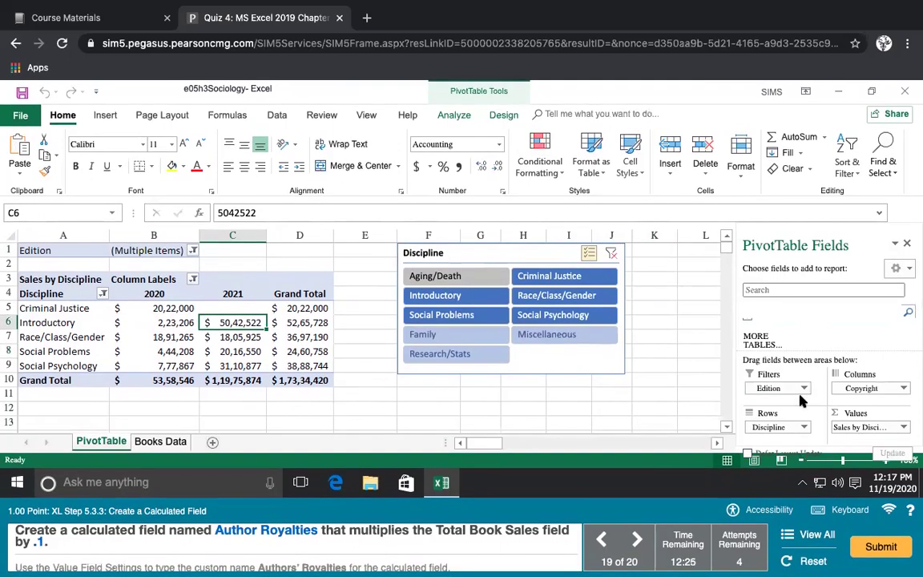
- Open and close the Copyright and Edition field menus in the PivotTable Fields pane
left_click(903, 388)
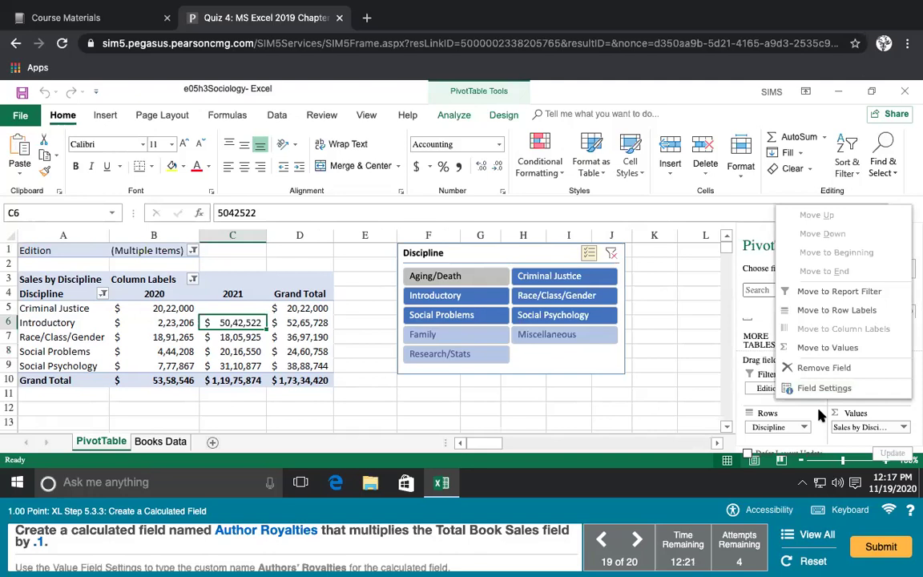
left_click(805, 388)
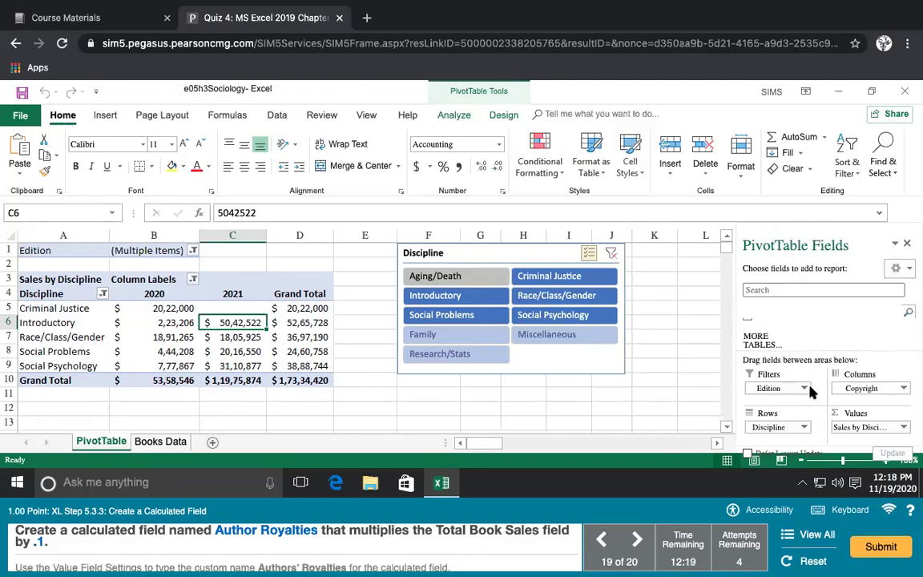
left_click(805, 389)
left_click(820, 408)
left_click(806, 388)
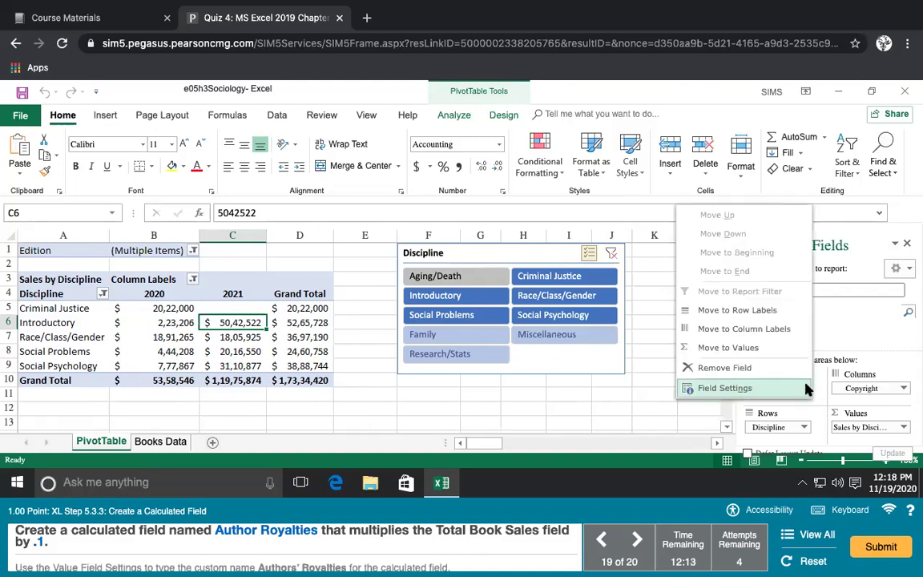
left_click(816, 366)
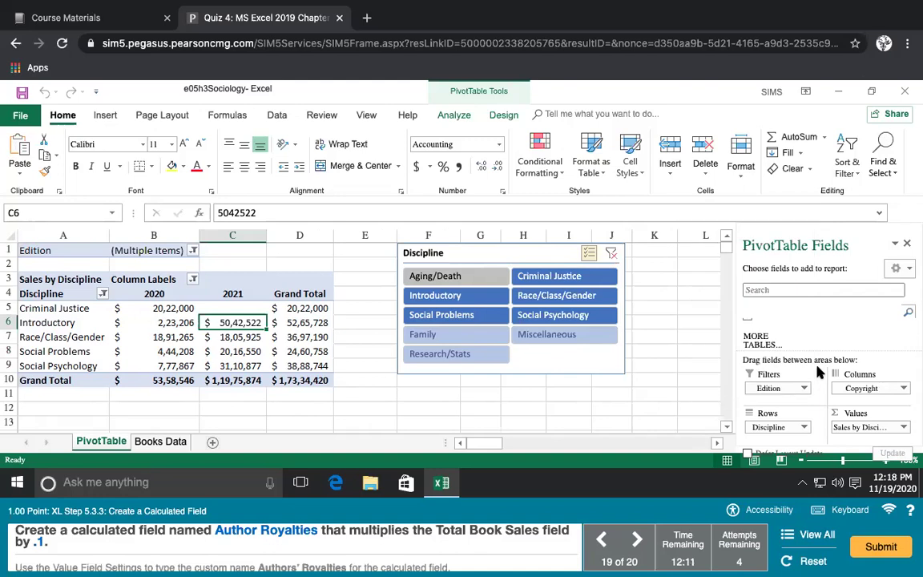
scroll(806, 336, "up", 3)
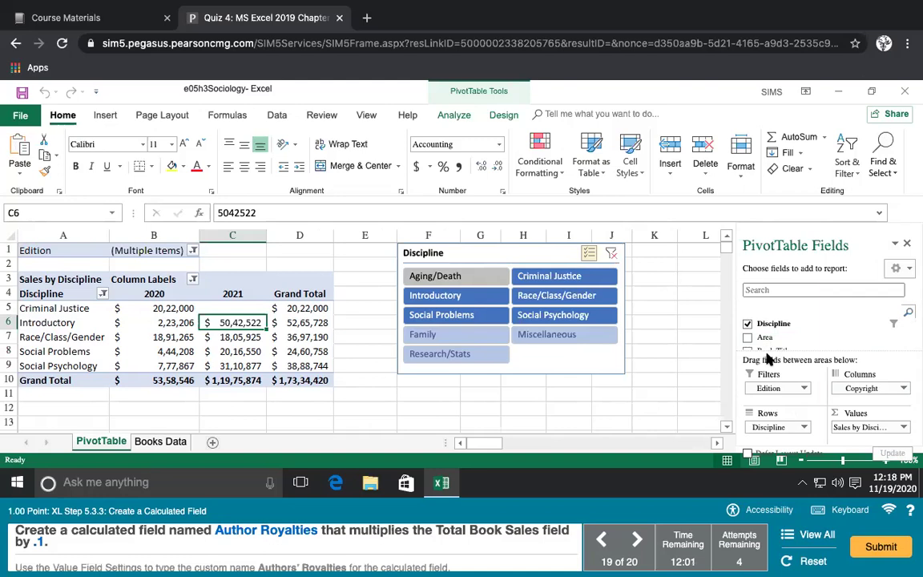
- Select Edition cell B1 and scroll down the PivotTable field list
left_click(171, 252)
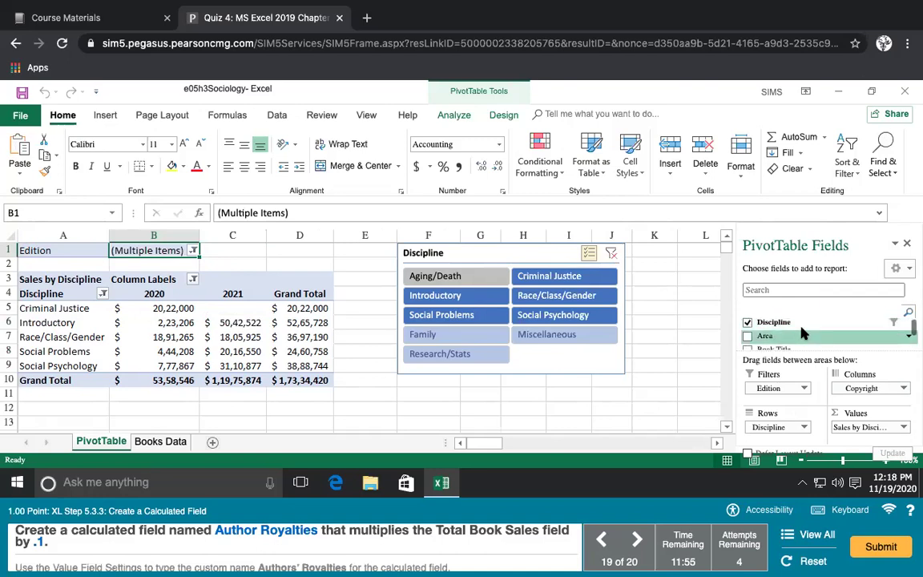
scroll(804, 333, "down", 1)
scroll(804, 333, "down", 1)
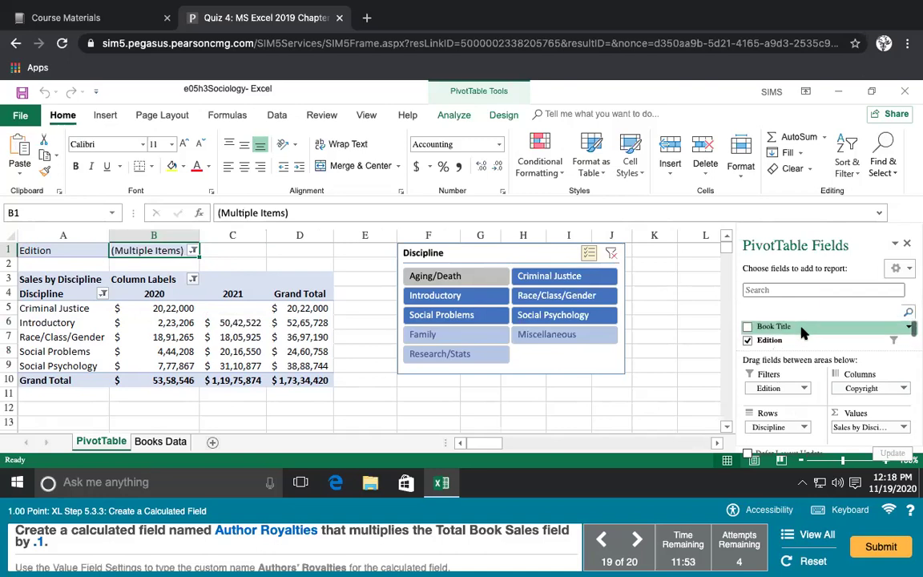
scroll(804, 333, "down", 1)
scroll(804, 333, "down", 1)
scroll(804, 334, "down", 1)
scroll(804, 333, "down", 1)
scroll(804, 333, "down", 1)
scroll(804, 333, "down", 1)
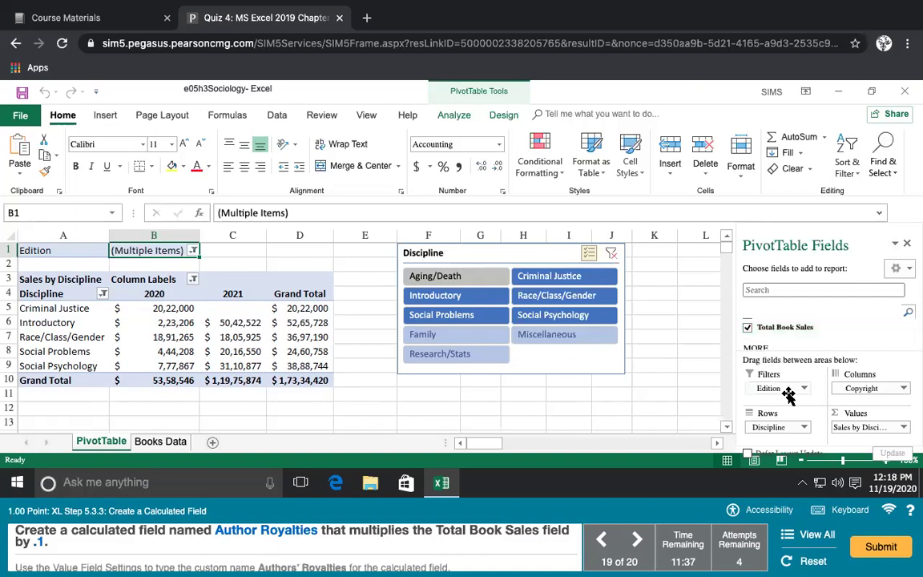
- Tick Total Book Sales and open the Sales by Discipline value field menu
left_click(749, 331)
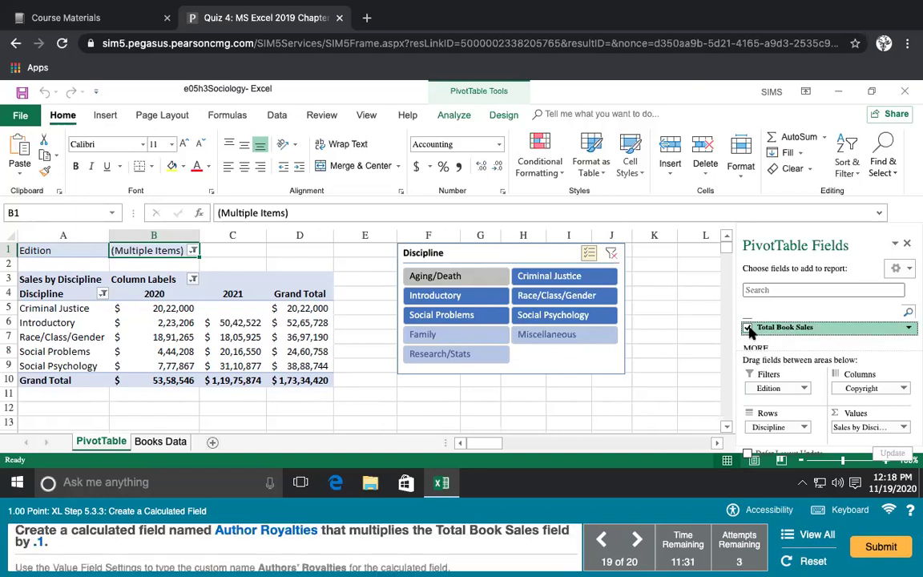
left_click(749, 328)
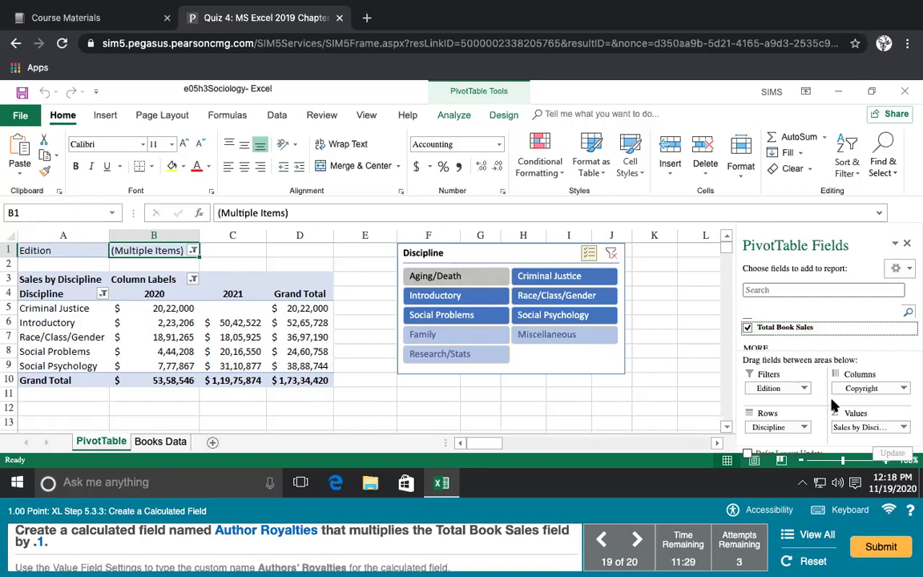
left_click(904, 427)
left_click(904, 428)
left_click(904, 427)
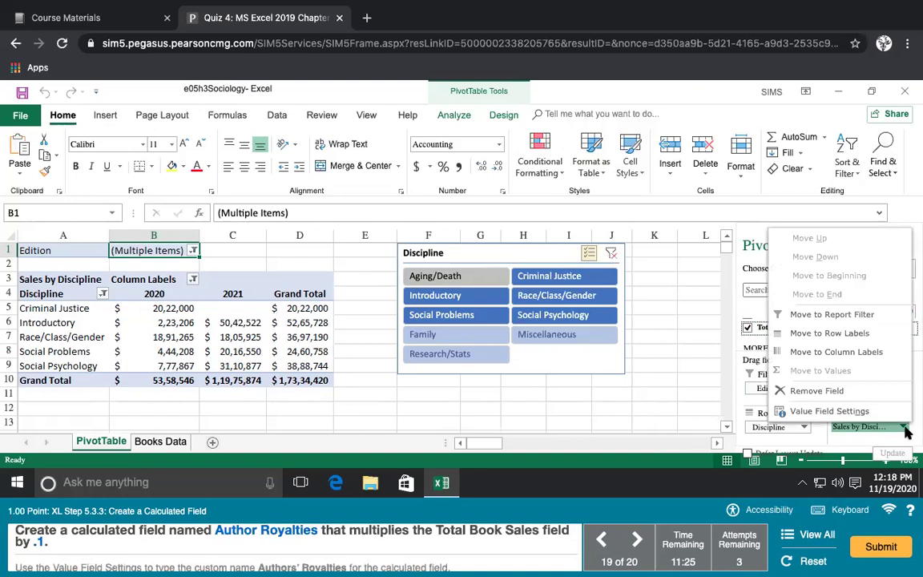
- Dismiss the Sales by Discipline value field menu
left_click(905, 428)
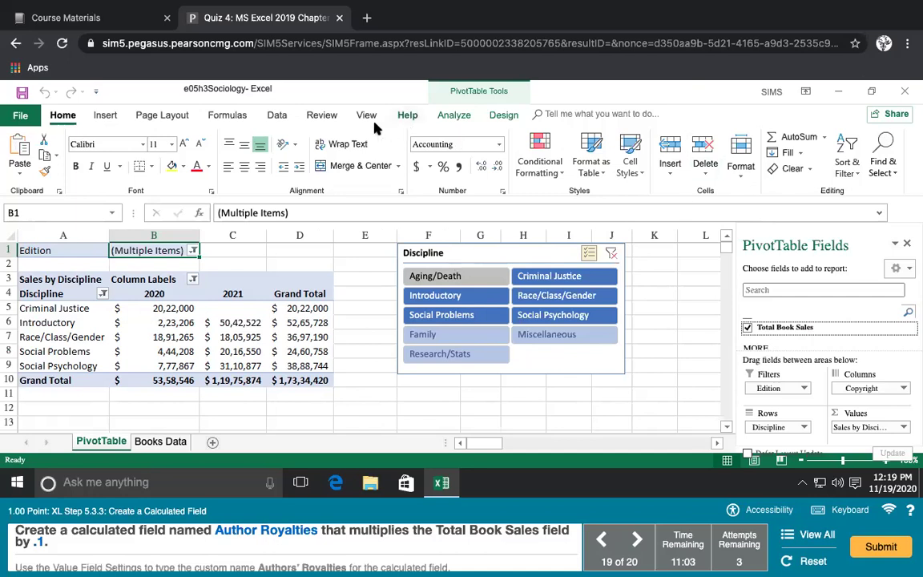
- Check the Design tab's Subtotals choices, then toggle the Field List from the Analyze tab
left_click(498, 116)
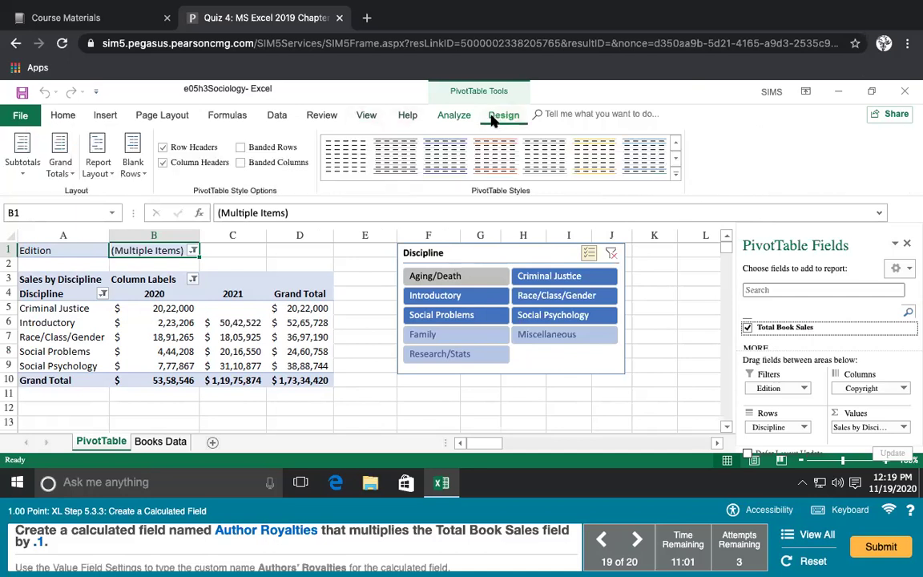
left_click(23, 160)
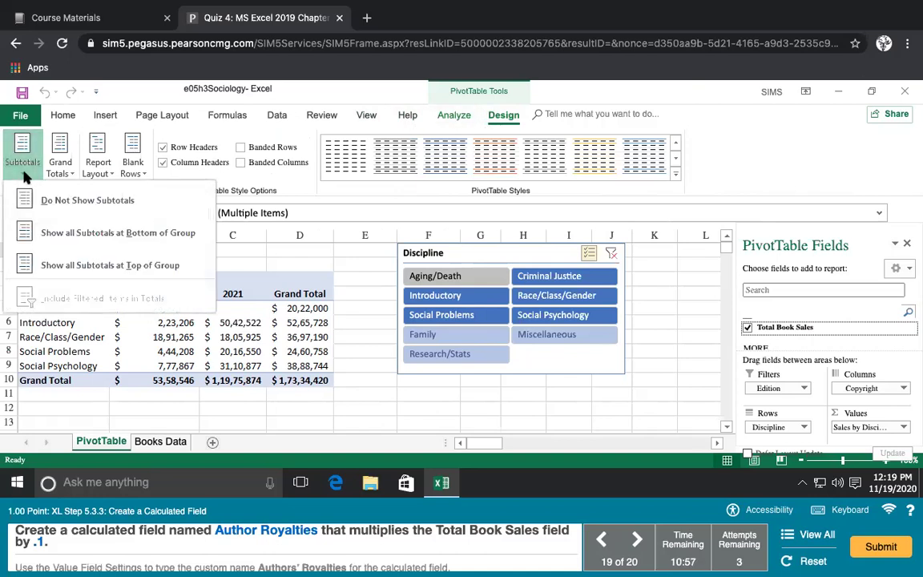
left_click(453, 117)
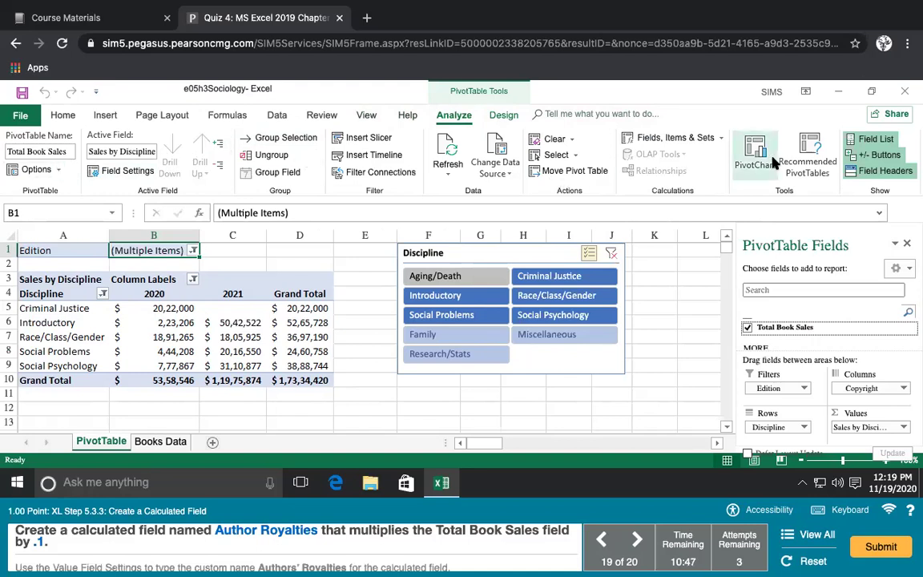
left_click(875, 140)
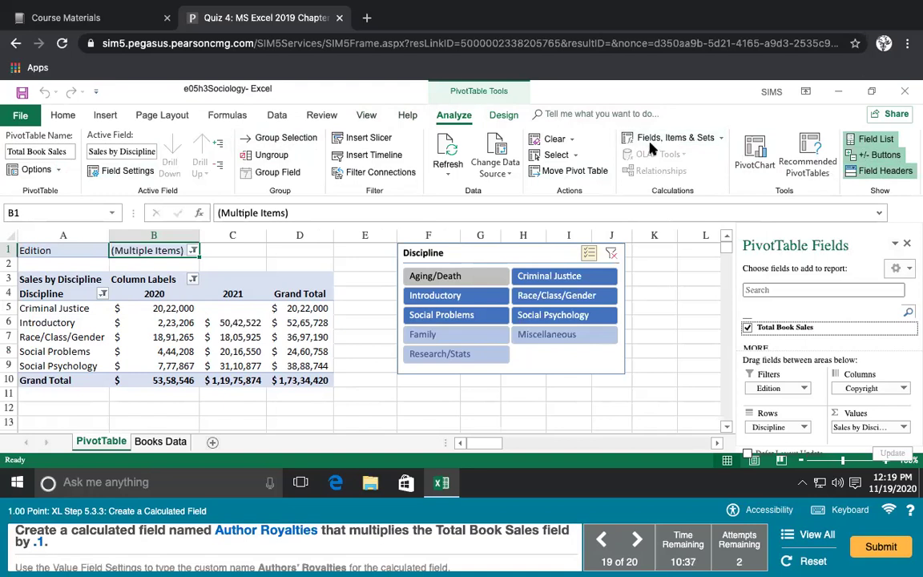
- Add a PivotTable calculated field 'Author Royalties' with the formula ='Total Book Sales' * 0.1
left_click(705, 141)
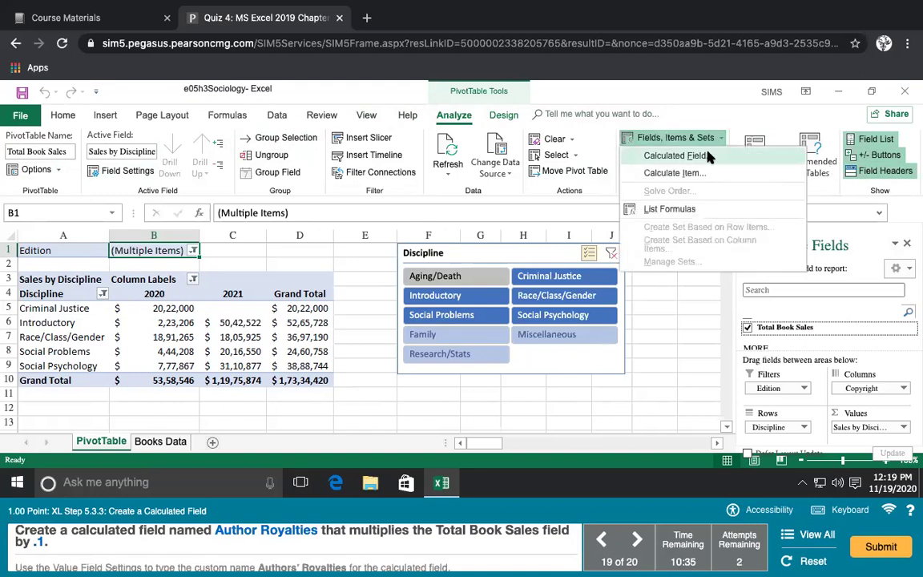
left_click(708, 156)
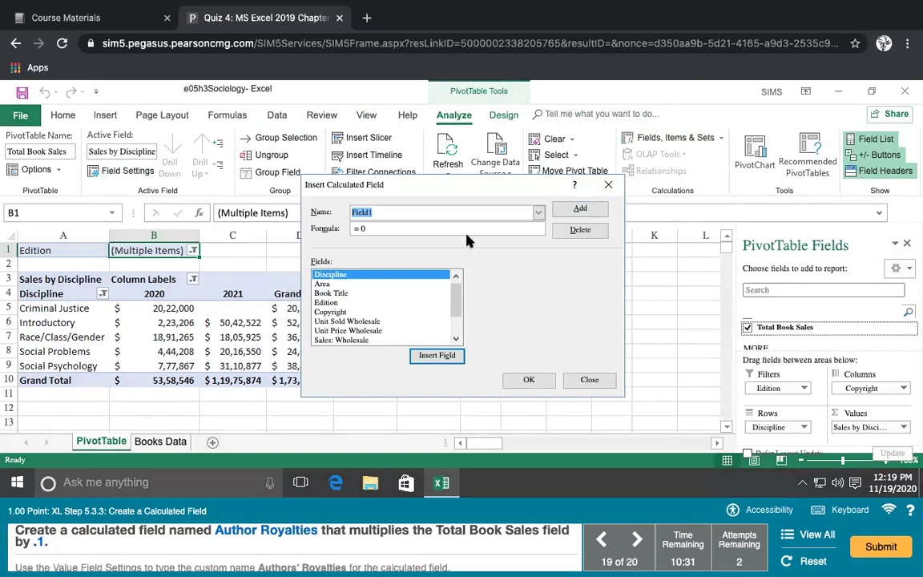
type("Author Royalties")
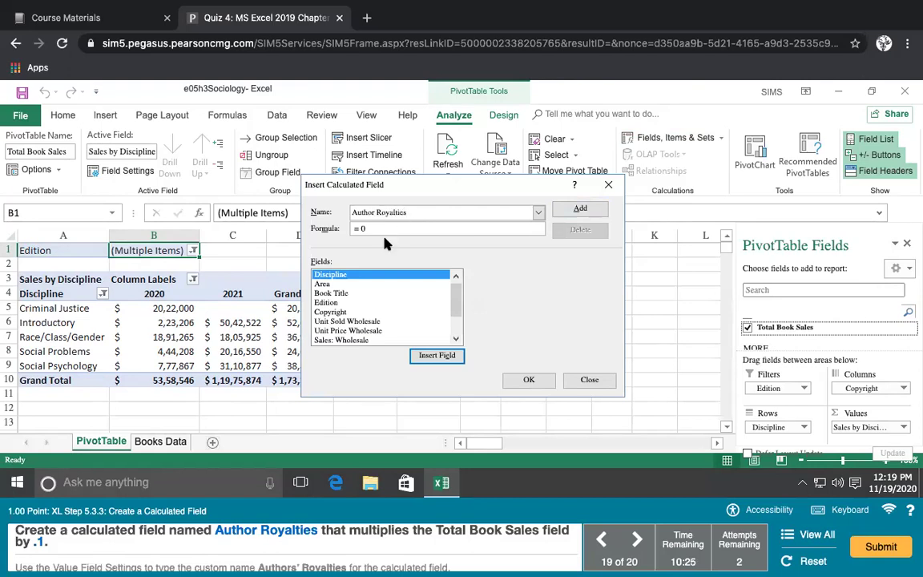
left_click(376, 228)
key("BackSpace")
scroll(366, 318, "down", 2)
left_click(357, 341)
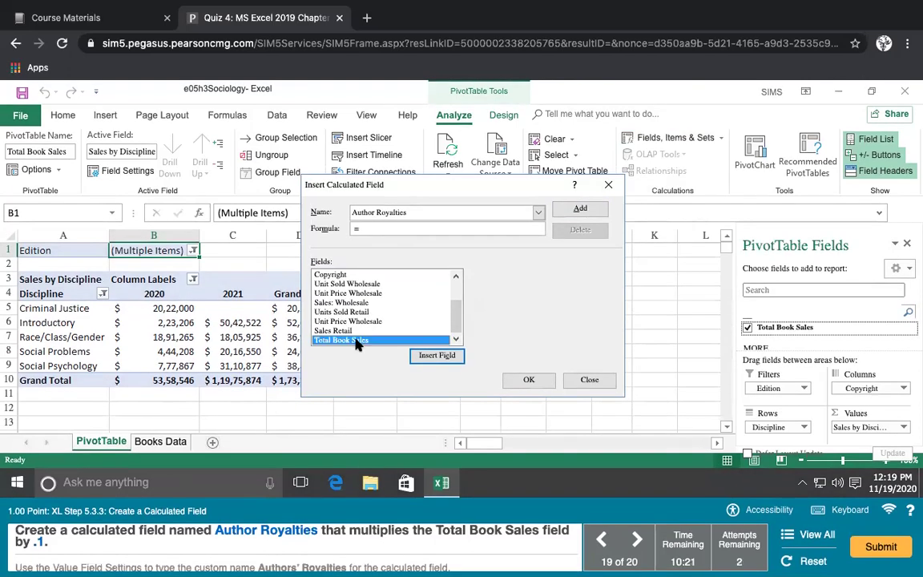
double_click(359, 341)
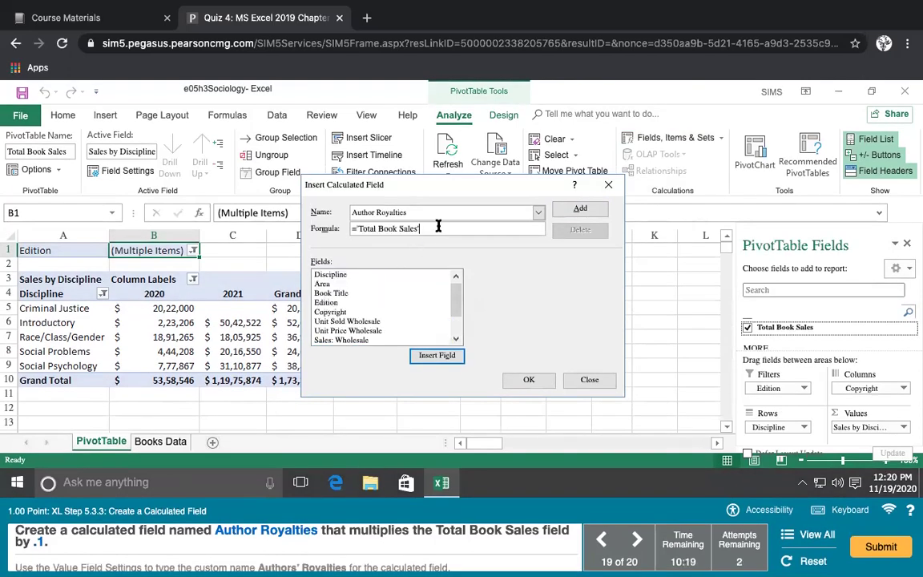
type("* 0.1")
left_click(446, 357)
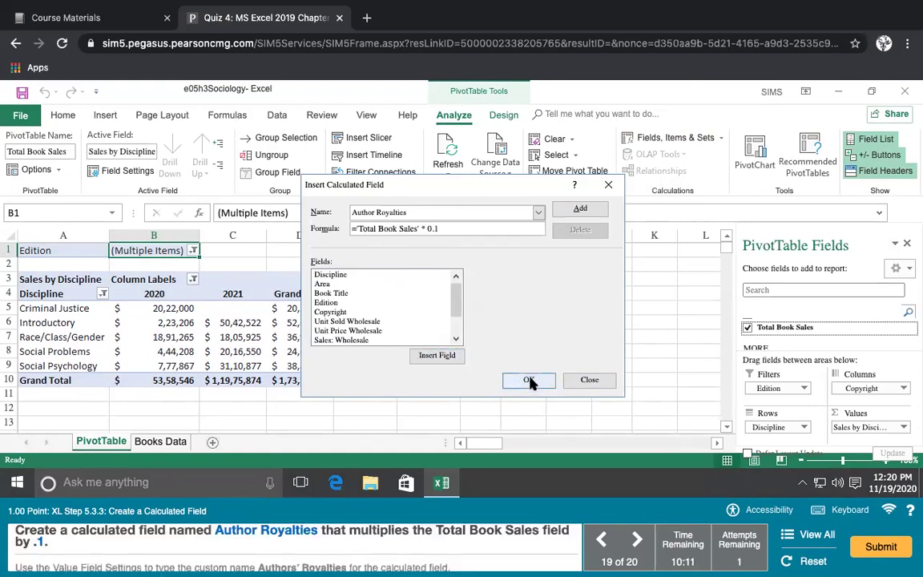
left_click(529, 382)
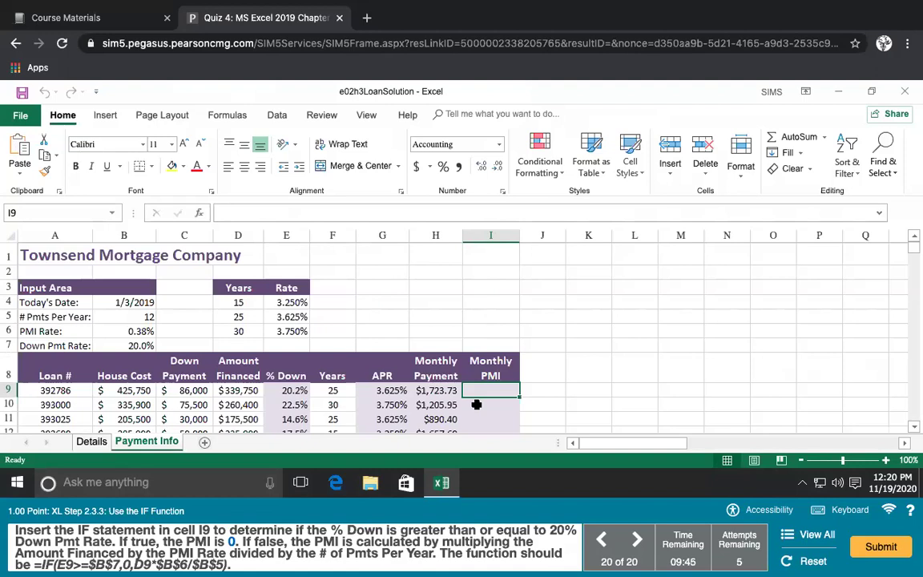
- Enter =IF(E9>=$B$7,0,D9*$B$6/$B$5) in cell I9 for the Monthly PMI
type("=IF")
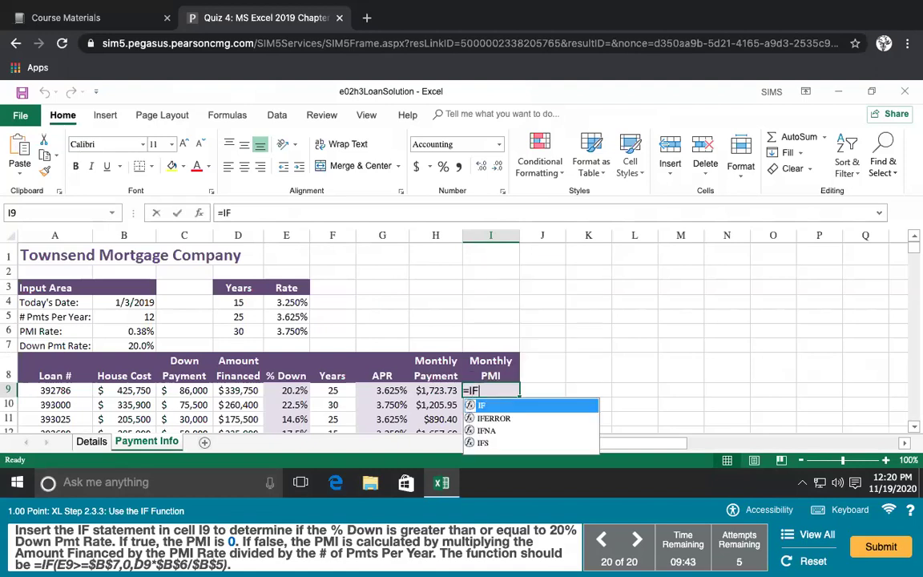
type("(E9>=")
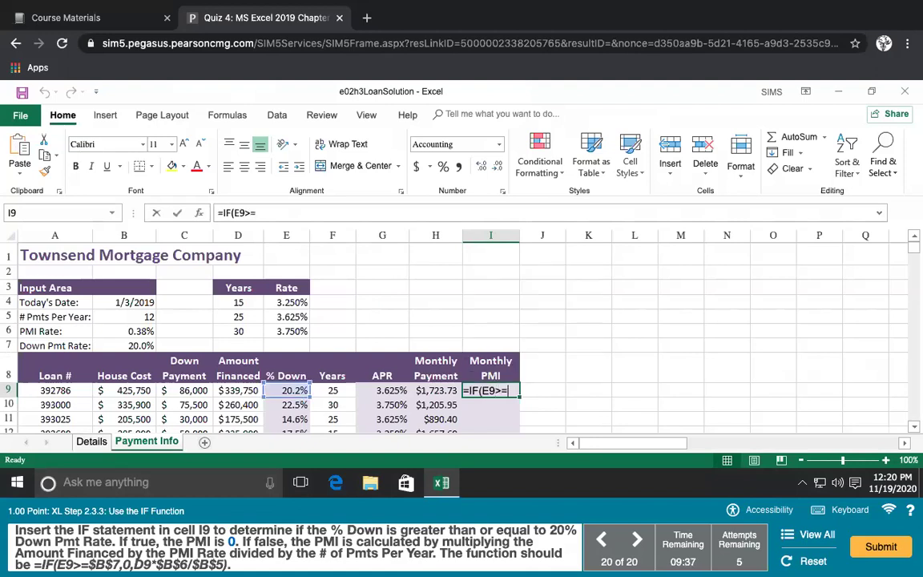
type("$B$7,0")
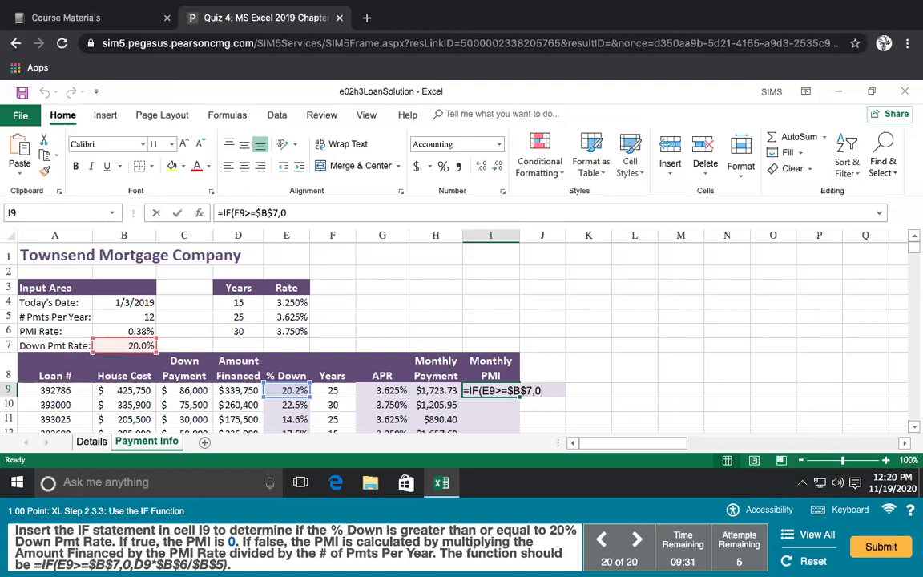
type("D")
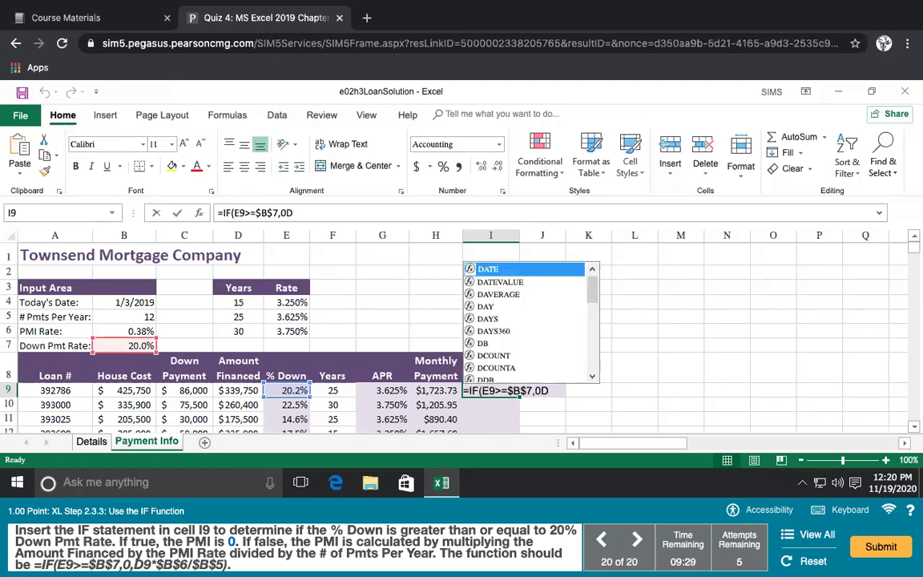
type("9")
key("BackSpace")
key("BackSpace")
type(",D9")
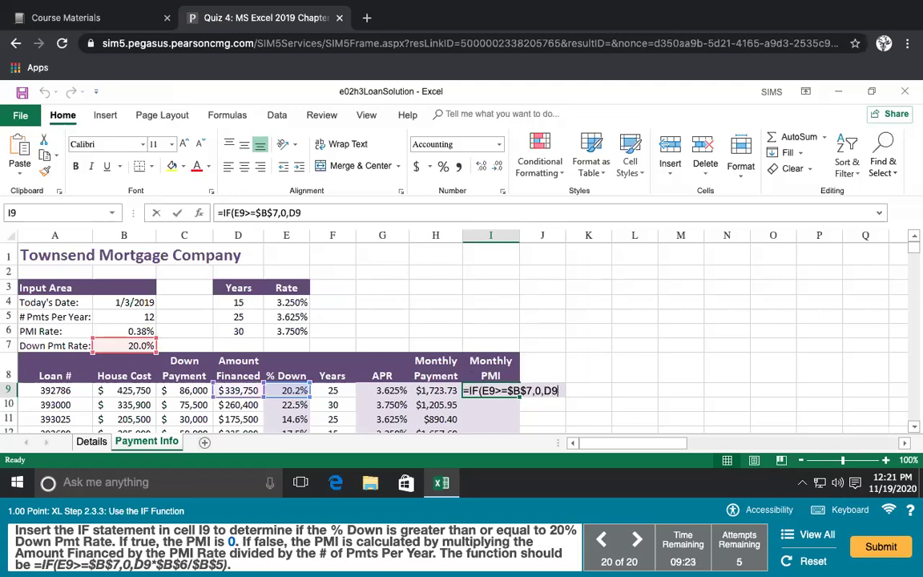
type("*$B$6")
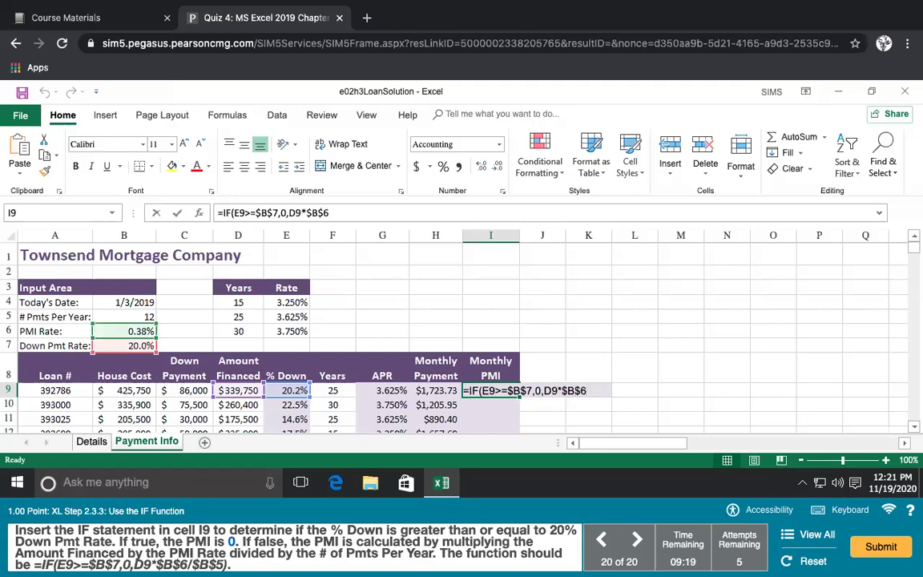
type("/$B$5")
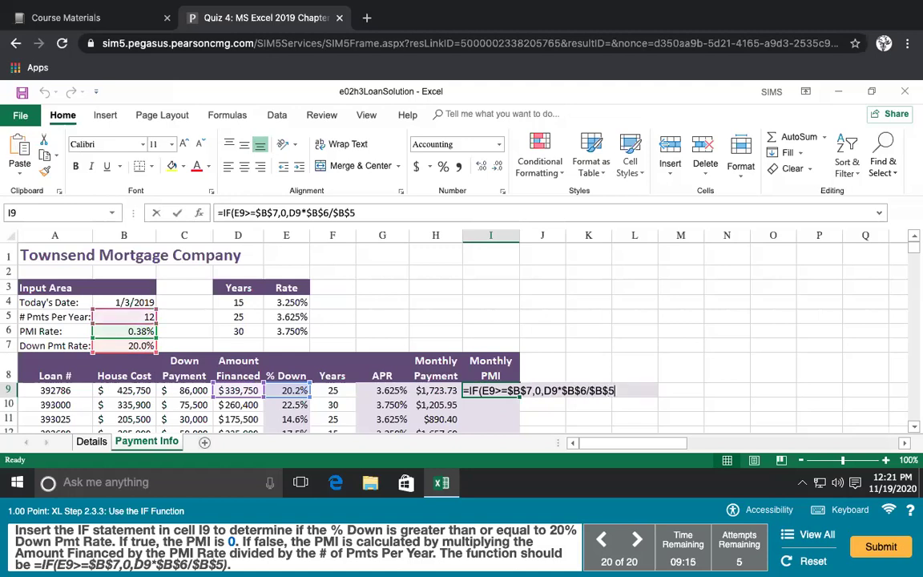
key("Return")
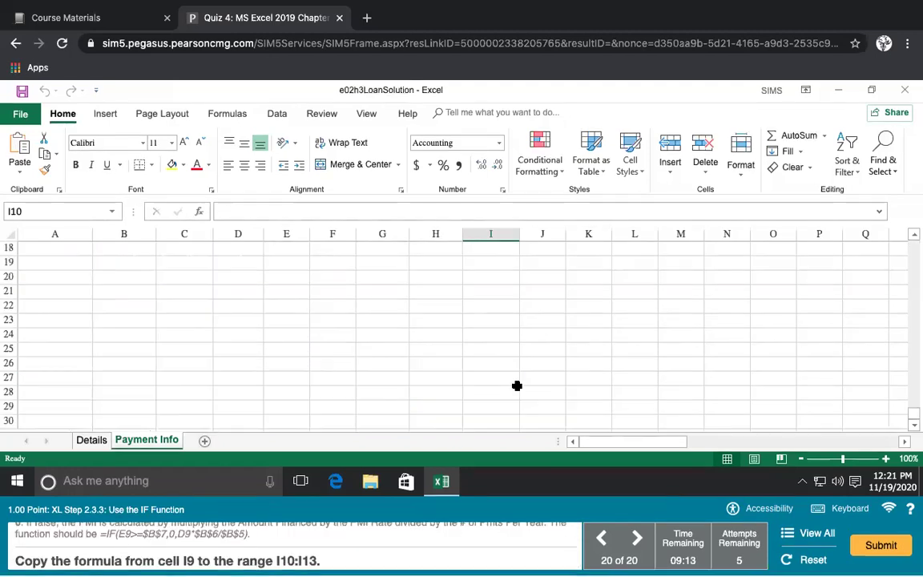
- Fill the I9 PMI formula down through I13 and acknowledge the Assignment Over message
left_click(517, 392)
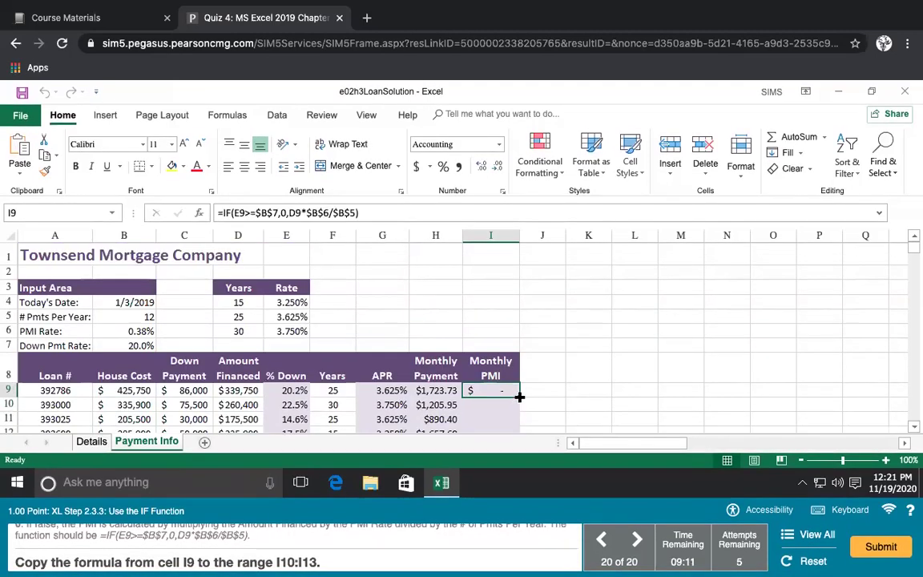
mouse_move(518, 392)
left_mouse_down()
mouse_move(506, 394)
mouse_move(506, 406)
left_mouse_up()
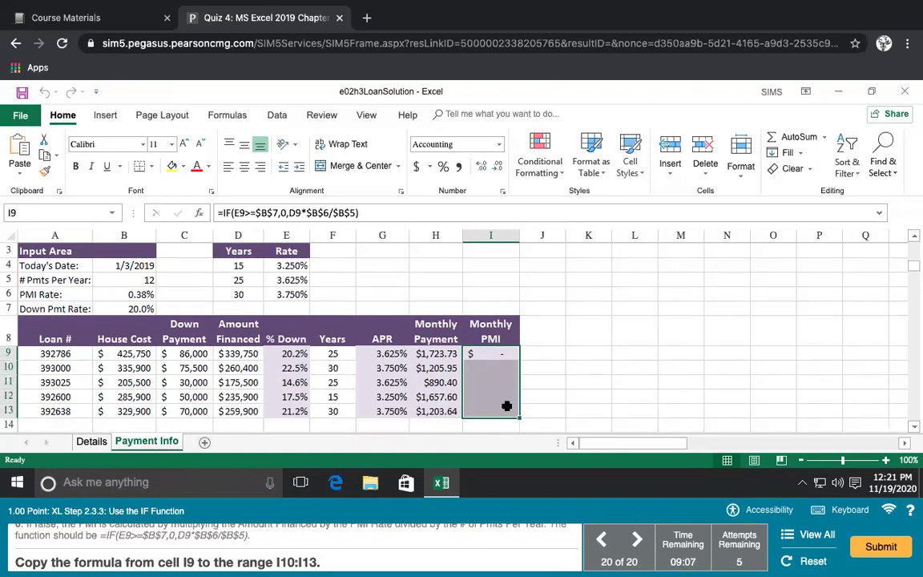
mouse_move(507, 406)
left_mouse_down()
mouse_move(518, 361)
mouse_move(512, 411)
left_mouse_up()
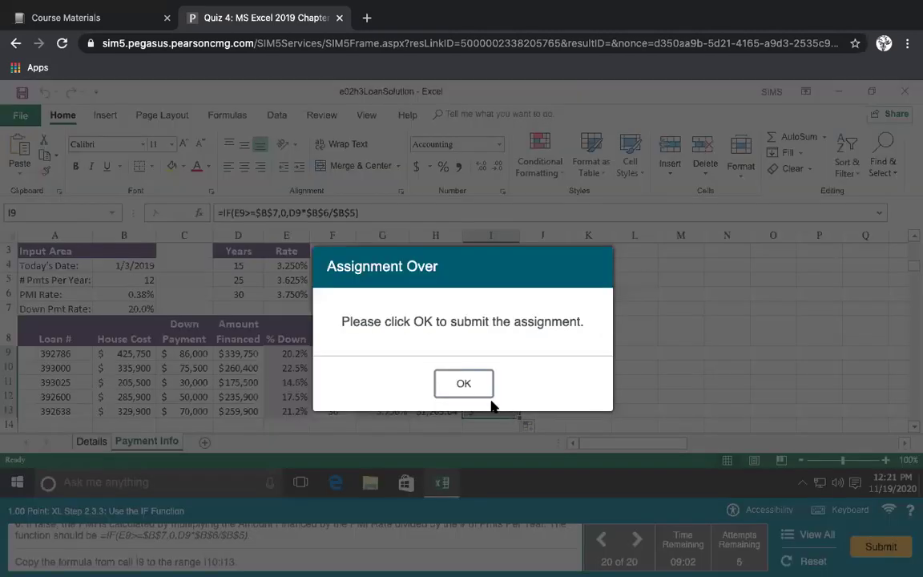
left_click(468, 384)
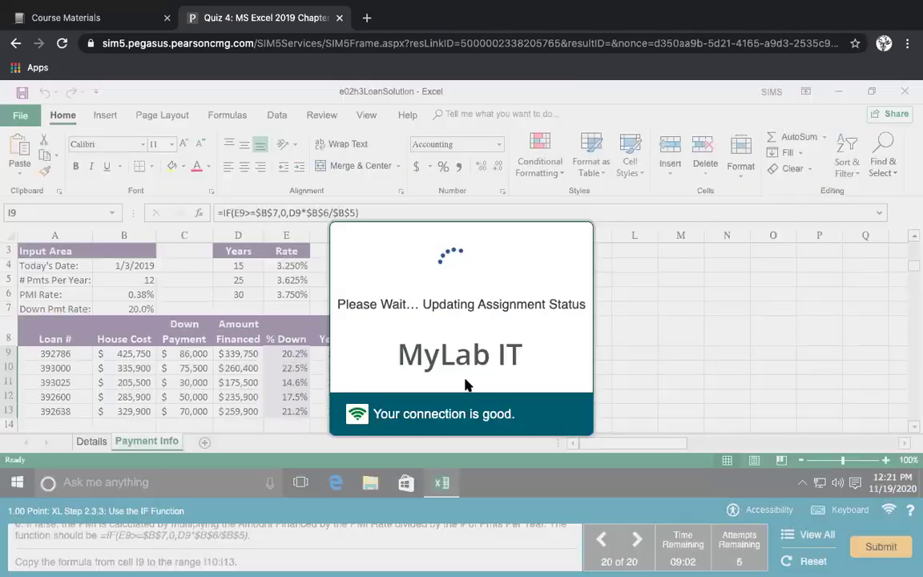